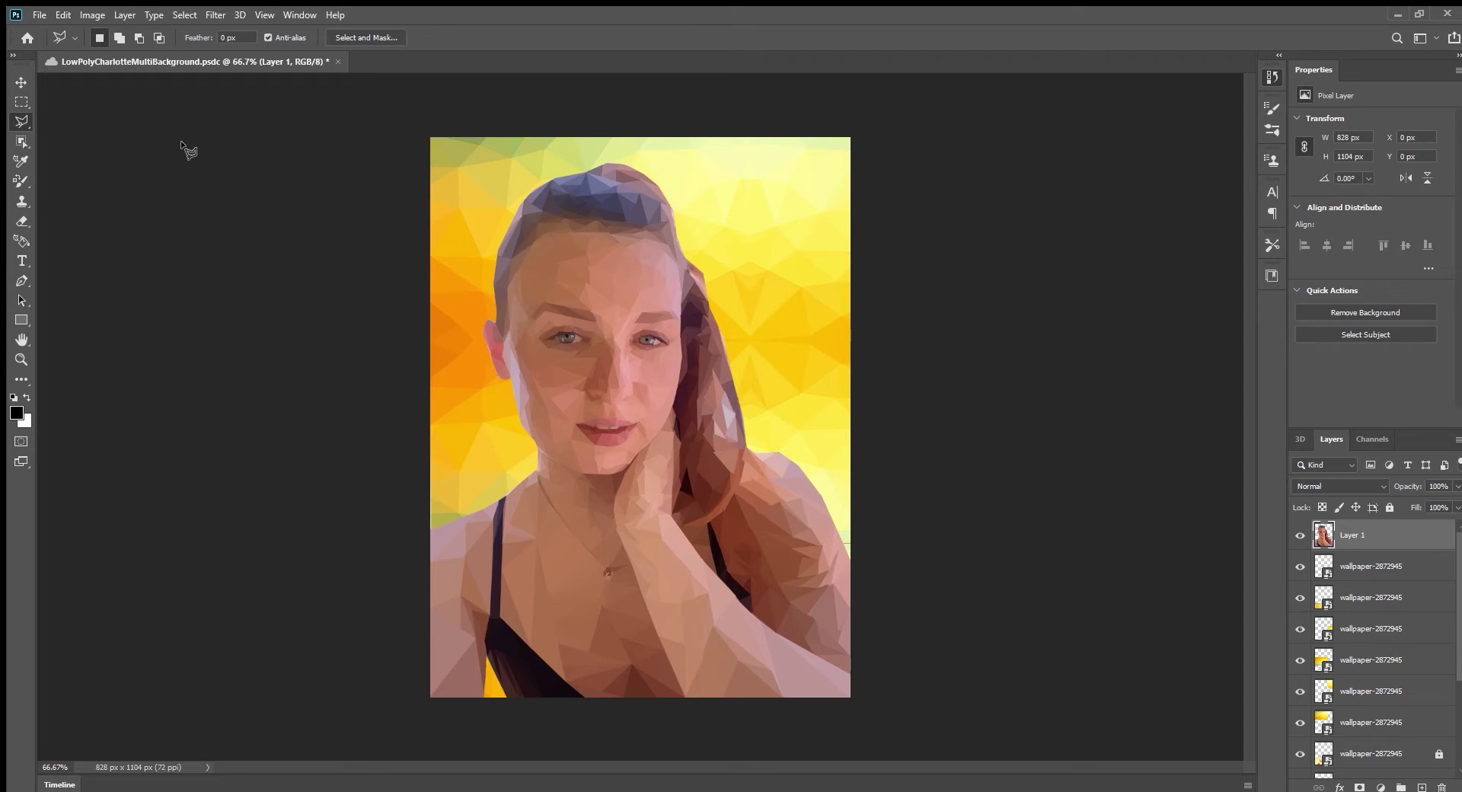
Demonstrate Polygonal Lasso triangle selections on the finished portrait's forehead, deselecting each.
{"action": "left_click", "coordinate": [204, 150]}
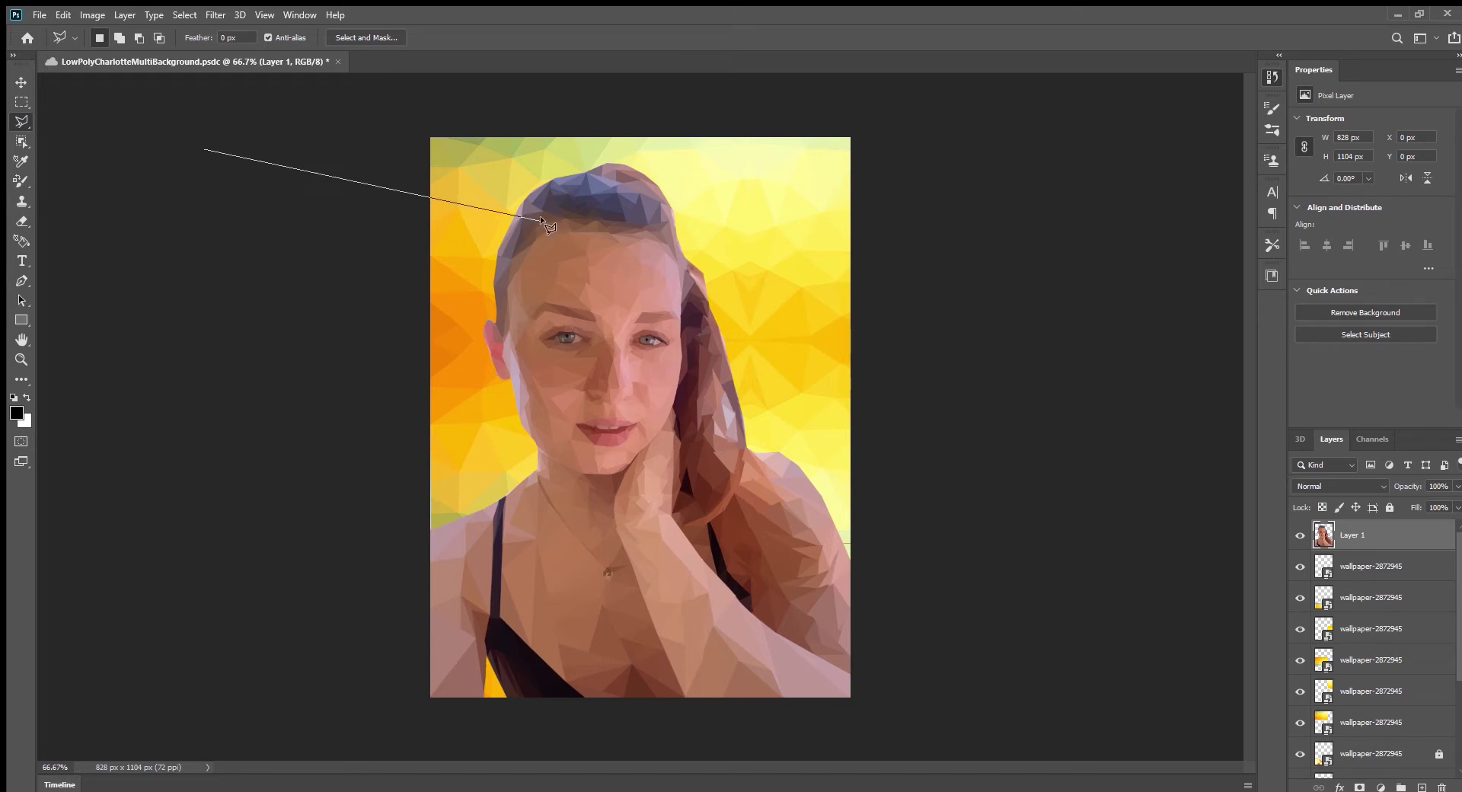
{"action": "left_click", "coordinate": [499, 209]}
{"action": "double_click", "coordinate": [196, 310]}
{"action": "key", "text": "ctrl+d"}
{"action": "left_click", "coordinate": [529, 312]}
{"action": "double_click", "coordinate": [619, 312]}
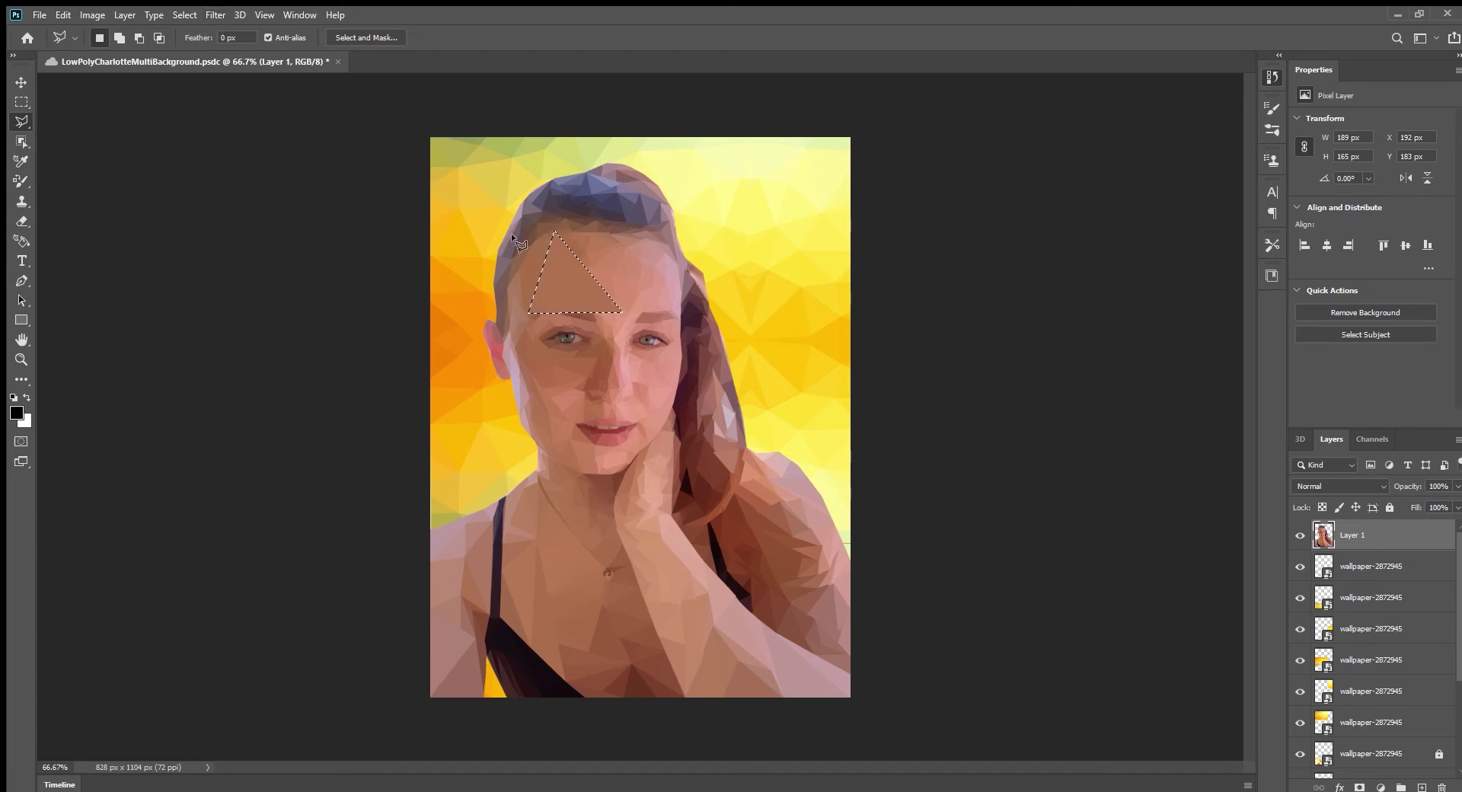
{"action": "key", "text": "ctrl+d"}
Demonstrate a triangle selection over the nose, then deselect it.
{"action": "left_click", "coordinate": [622, 321]}
{"action": "left_click", "coordinate": [579, 388]}
{"action": "double_click", "coordinate": [652, 397]}
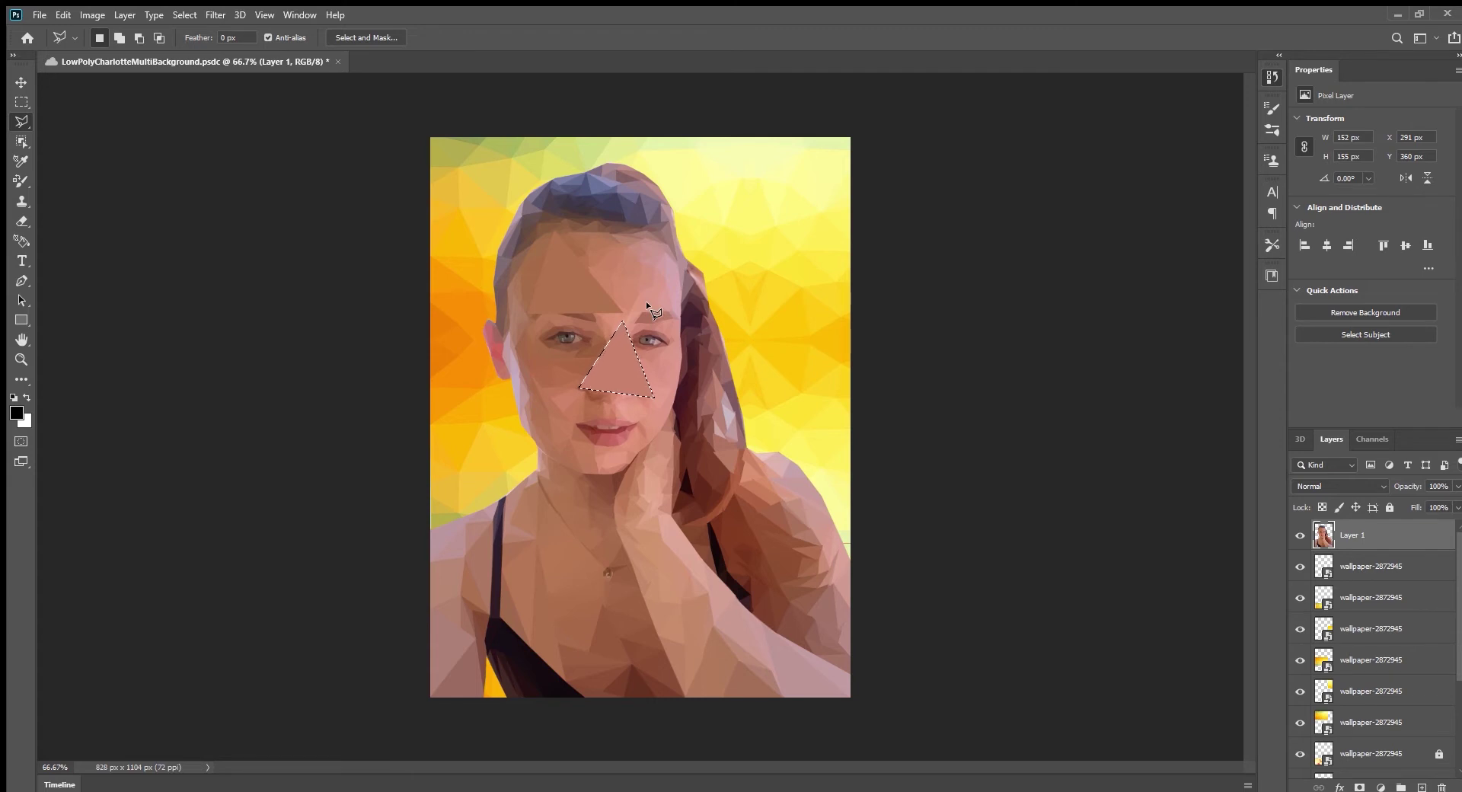
{"action": "key", "text": "ctrl+d"}
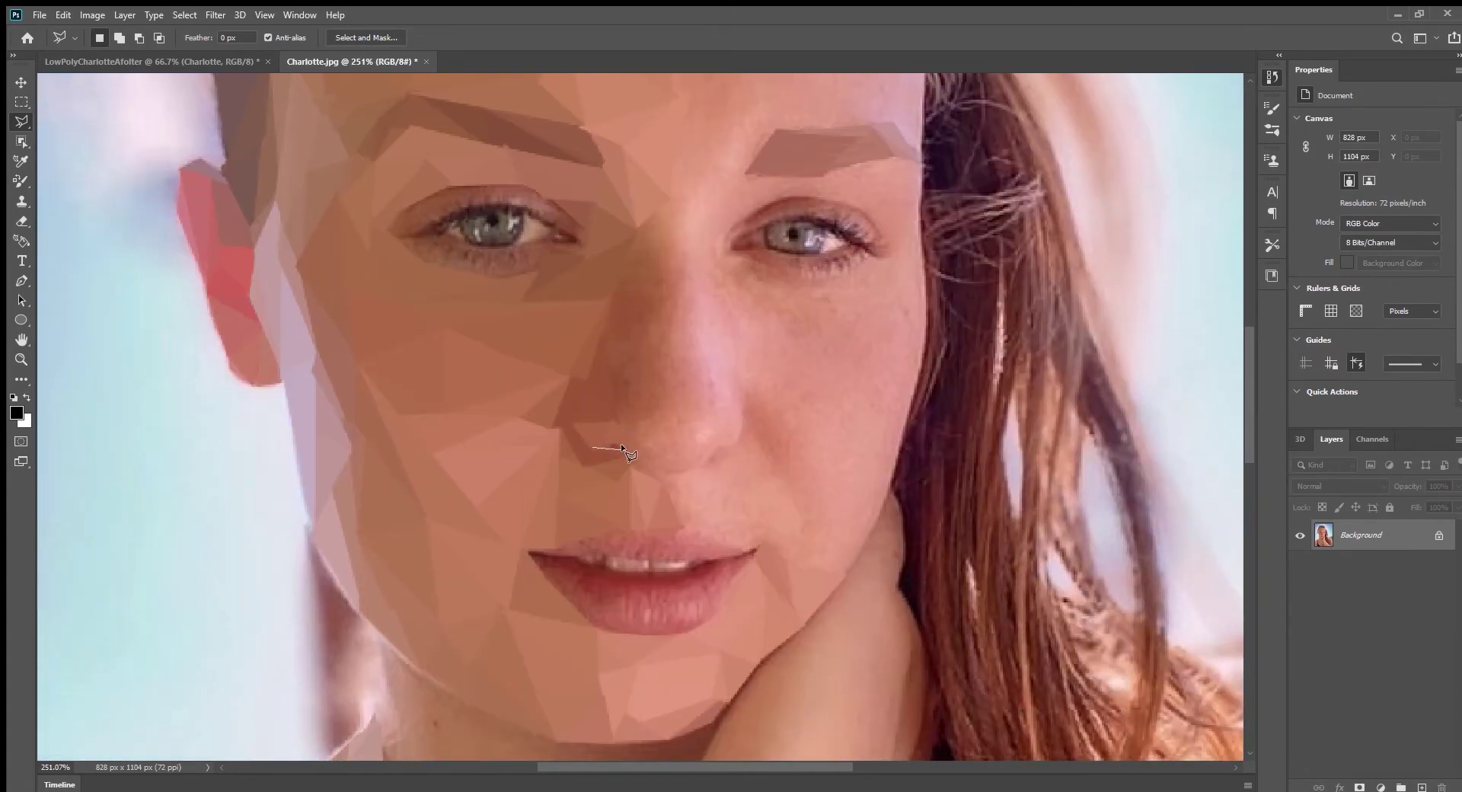
Zoom in and flatten triangles beside the nose with the Average blur.
{"action": "scroll", "coordinate": [639, 480], "scroll_direction": "up", "scroll_amount": 5}
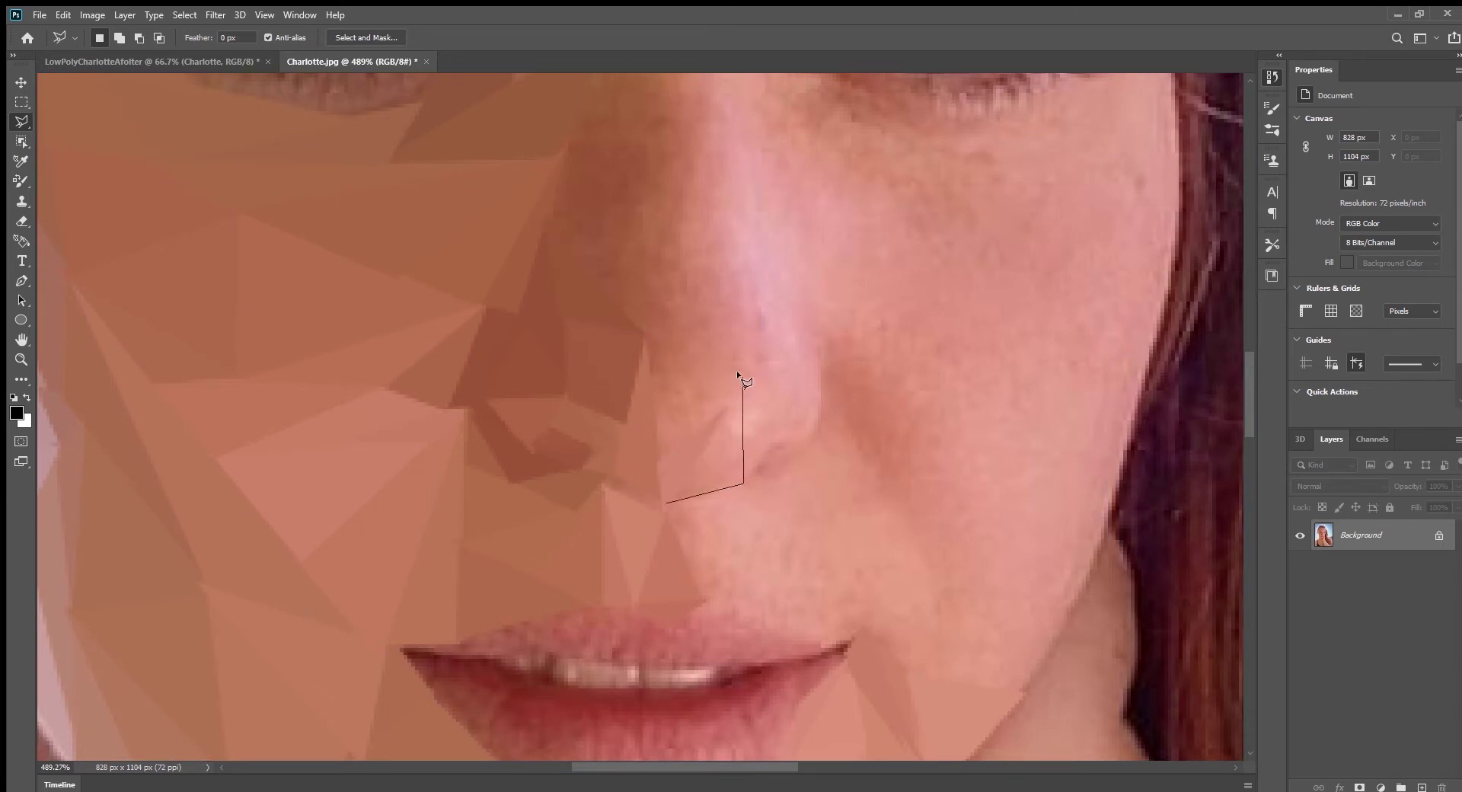
{"action": "left_click", "coordinate": [819, 362]}
{"action": "left_click", "coordinate": [818, 432]}
{"action": "double_click", "coordinate": [792, 441]}
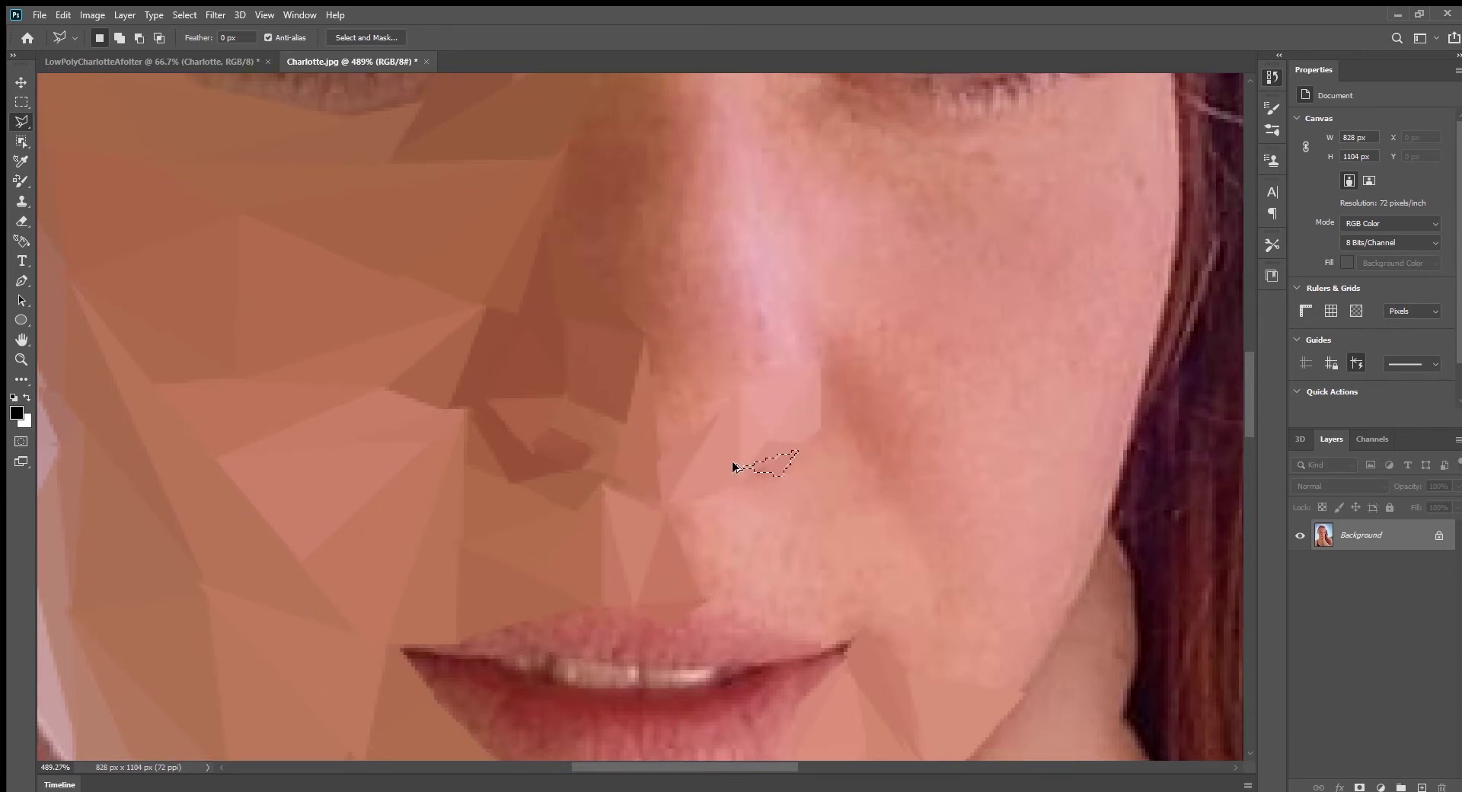
{"action": "left_click", "coordinate": [749, 386]}
{"action": "left_click", "coordinate": [653, 470]}
{"action": "double_click", "coordinate": [646, 390]}
{"action": "key", "text": "ctrl+f"}
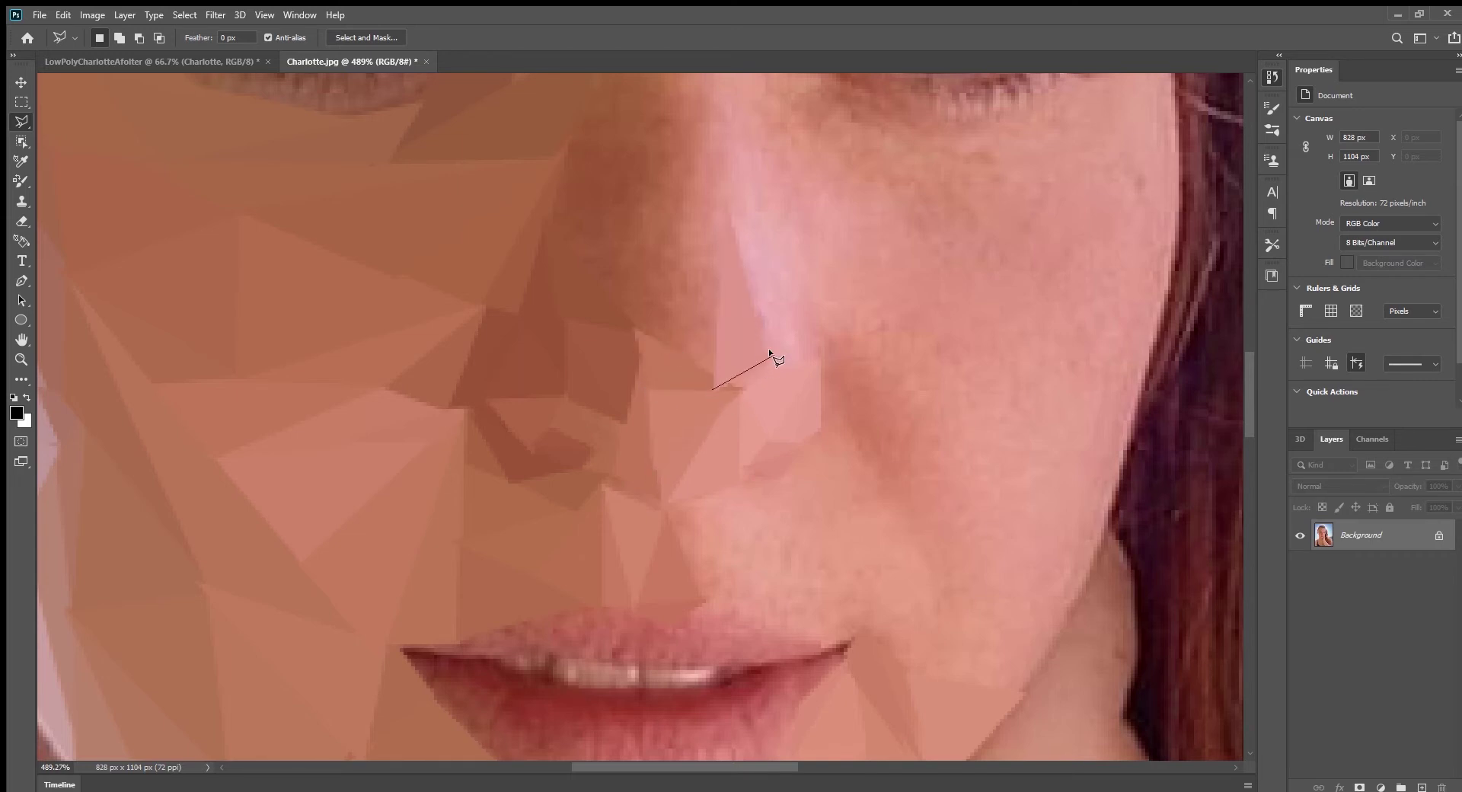
Facet the nose bridge into flat-coloured triangle and polygon shapes up to the inner eye.
{"action": "left_click", "coordinate": [800, 357]}
{"action": "left_click", "coordinate": [730, 99]}
{"action": "double_click", "coordinate": [716, 385]}
{"action": "key", "text": "ctrl+f"}
{"action": "scroll", "coordinate": [778, 366], "scroll_direction": "up", "scroll_amount": 5}
{"action": "left_click", "coordinate": [670, 341]}
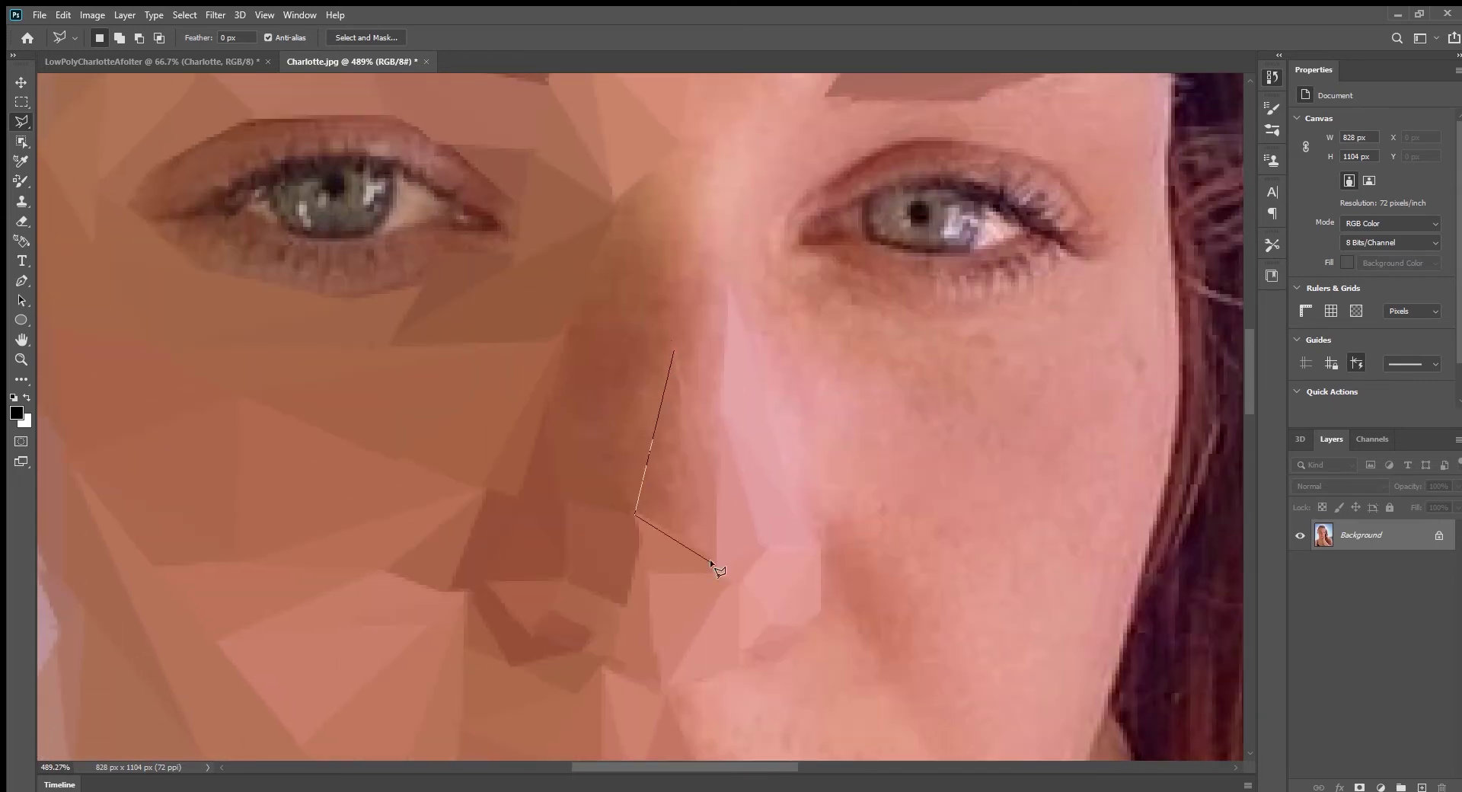
{"action": "left_click", "coordinate": [725, 288]}
{"action": "left_click", "coordinate": [737, 152]}
{"action": "double_click", "coordinate": [703, 314]}
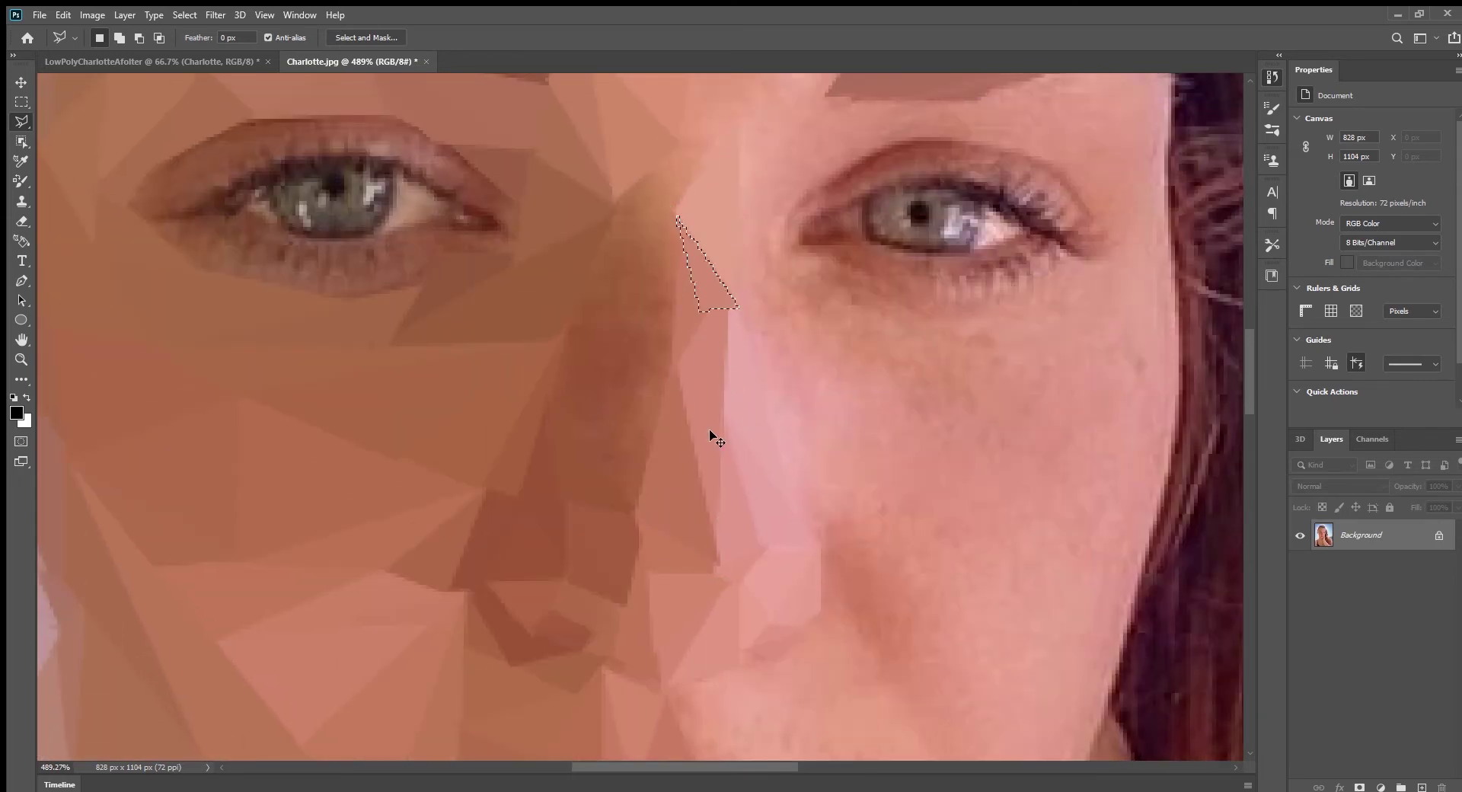
{"action": "key", "text": "ctrl+f"}
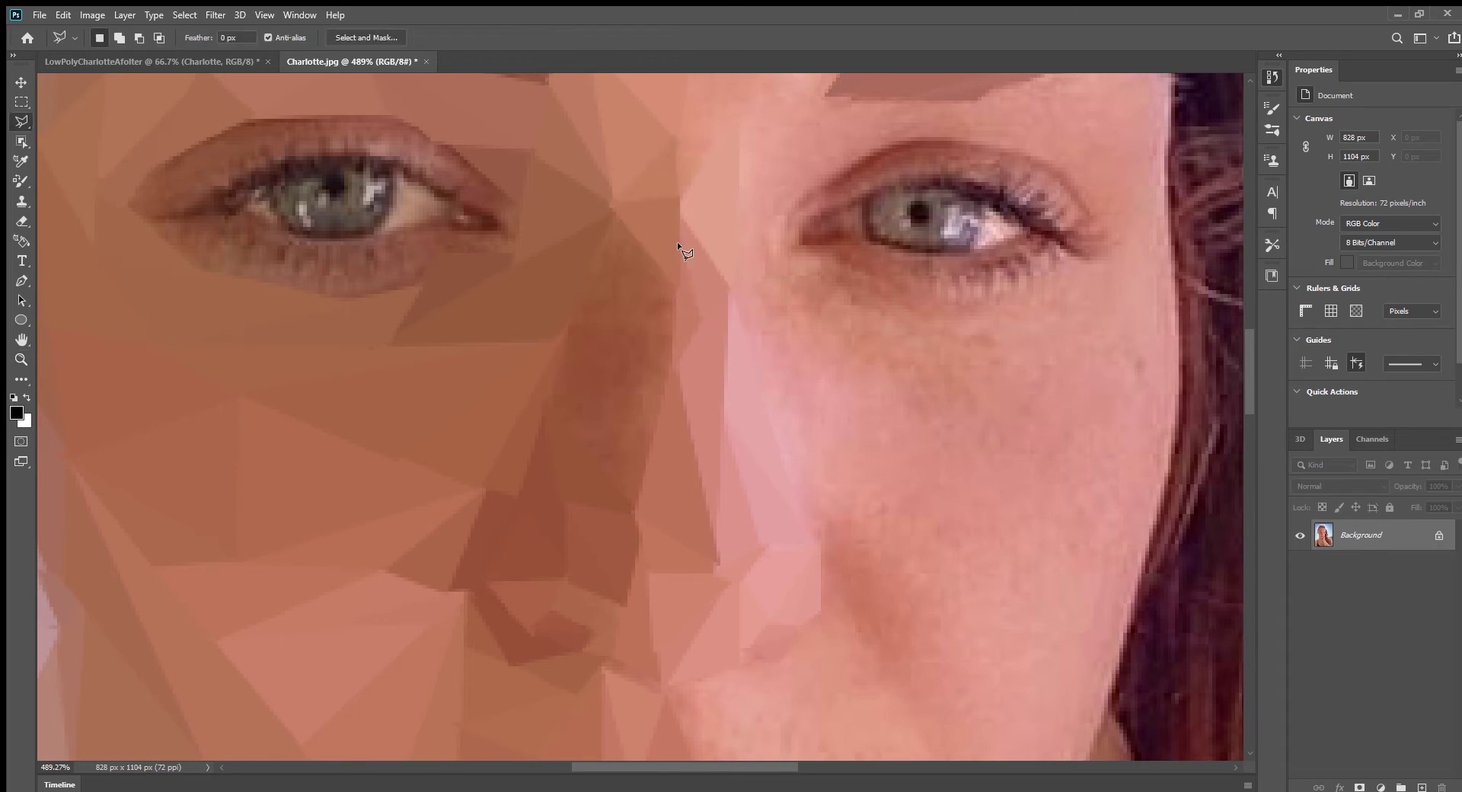
Flatten a small triangle on the nose side and one beside the right brow.
{"action": "left_click", "coordinate": [631, 505]}
{"action": "left_click", "coordinate": [668, 351]}
{"action": "double_click", "coordinate": [605, 199]}
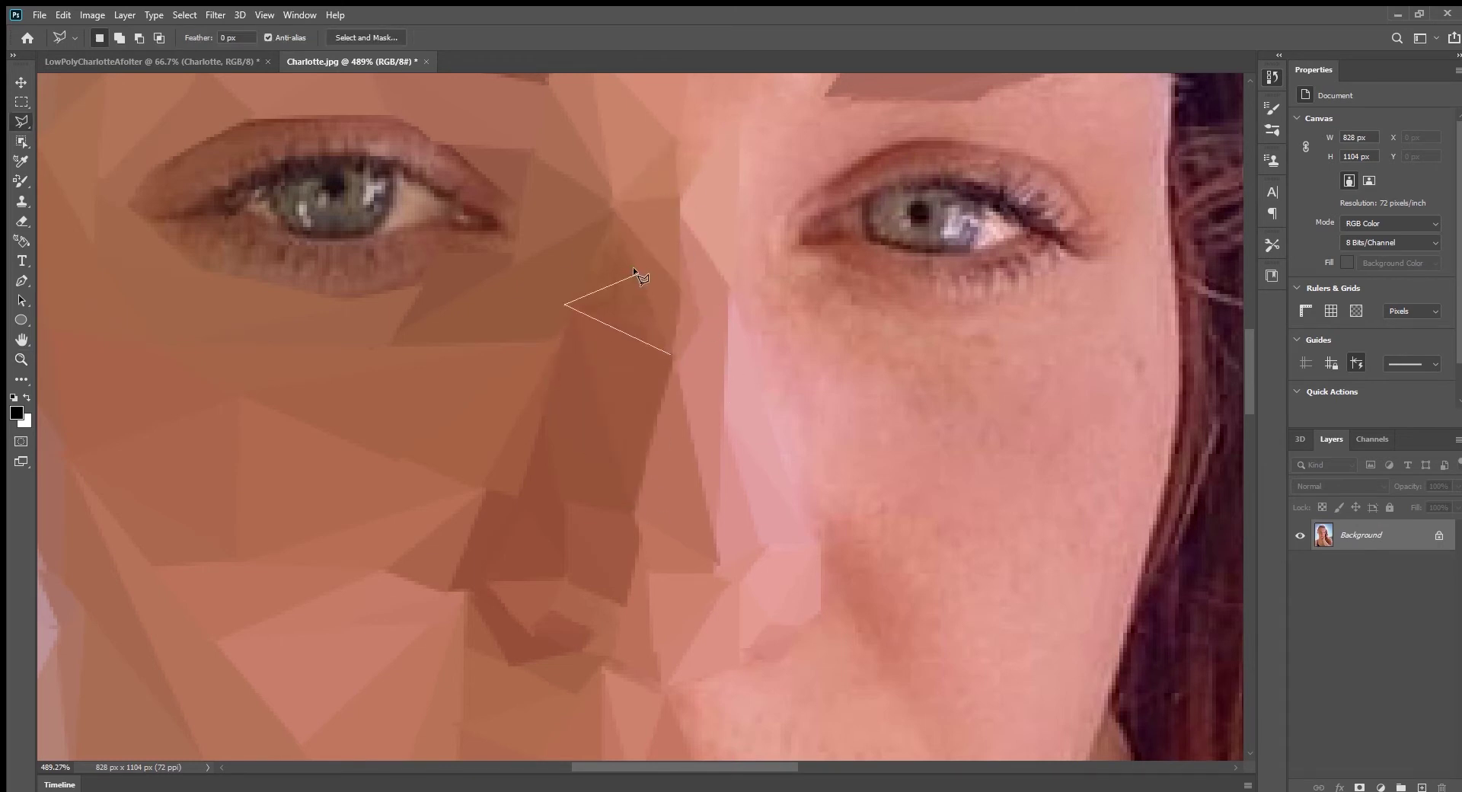
{"action": "key", "text": "ctrl+f"}
{"action": "scroll", "coordinate": [731, 448], "scroll_direction": "up", "scroll_amount": 5}
{"action": "left_click", "coordinate": [731, 448]}
{"action": "scroll", "coordinate": [701, 287], "scroll_direction": "up", "scroll_amount": 3}
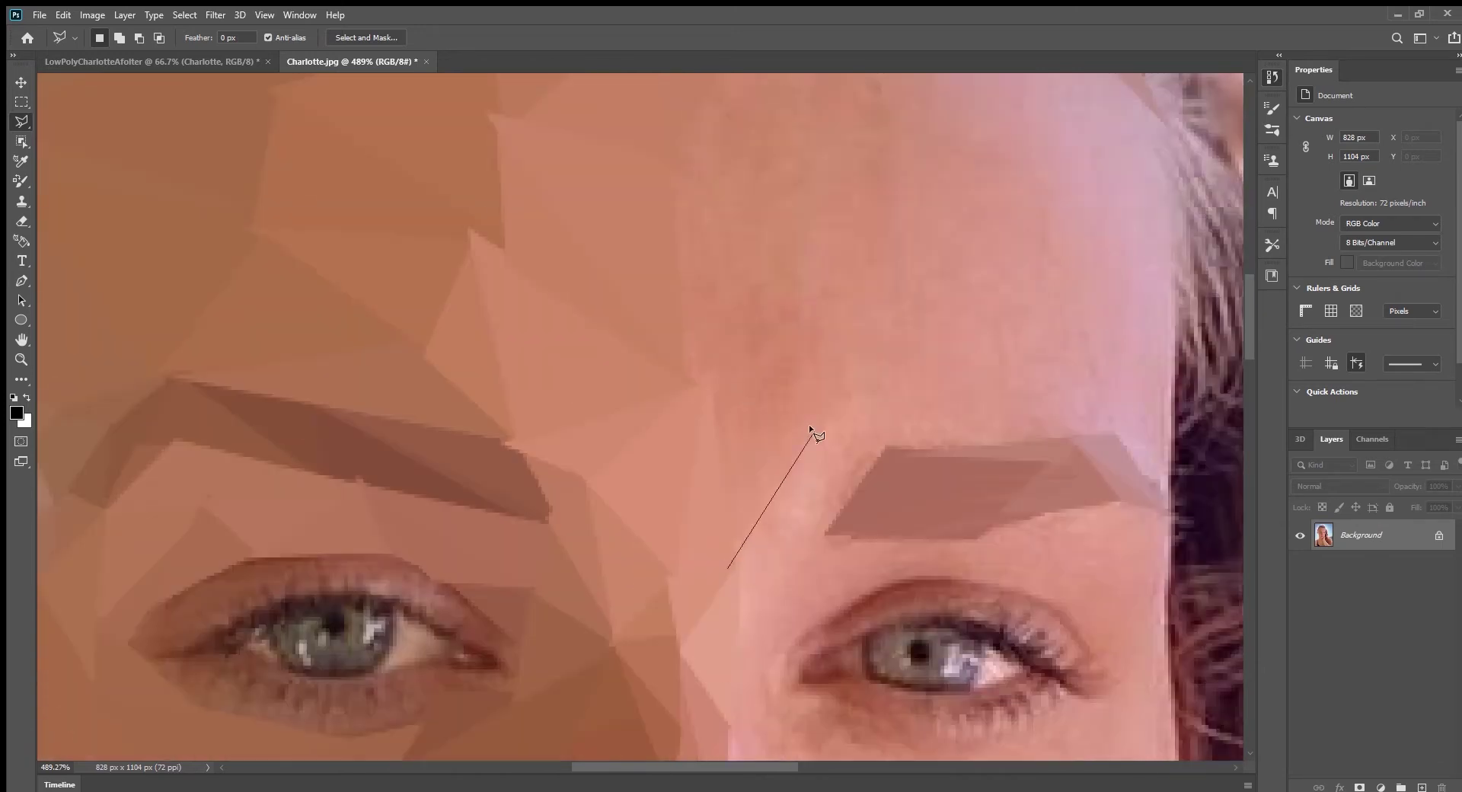
{"action": "scroll", "coordinate": [812, 431], "scroll_direction": "down", "scroll_amount": 3}
{"action": "double_click", "coordinate": [790, 447]}
{"action": "key", "text": "ctrl+f"}
Facet the forehead above the right brow into two averaged triangles.
{"action": "left_click", "coordinate": [891, 344]}
{"action": "left_click", "coordinate": [811, 347]}
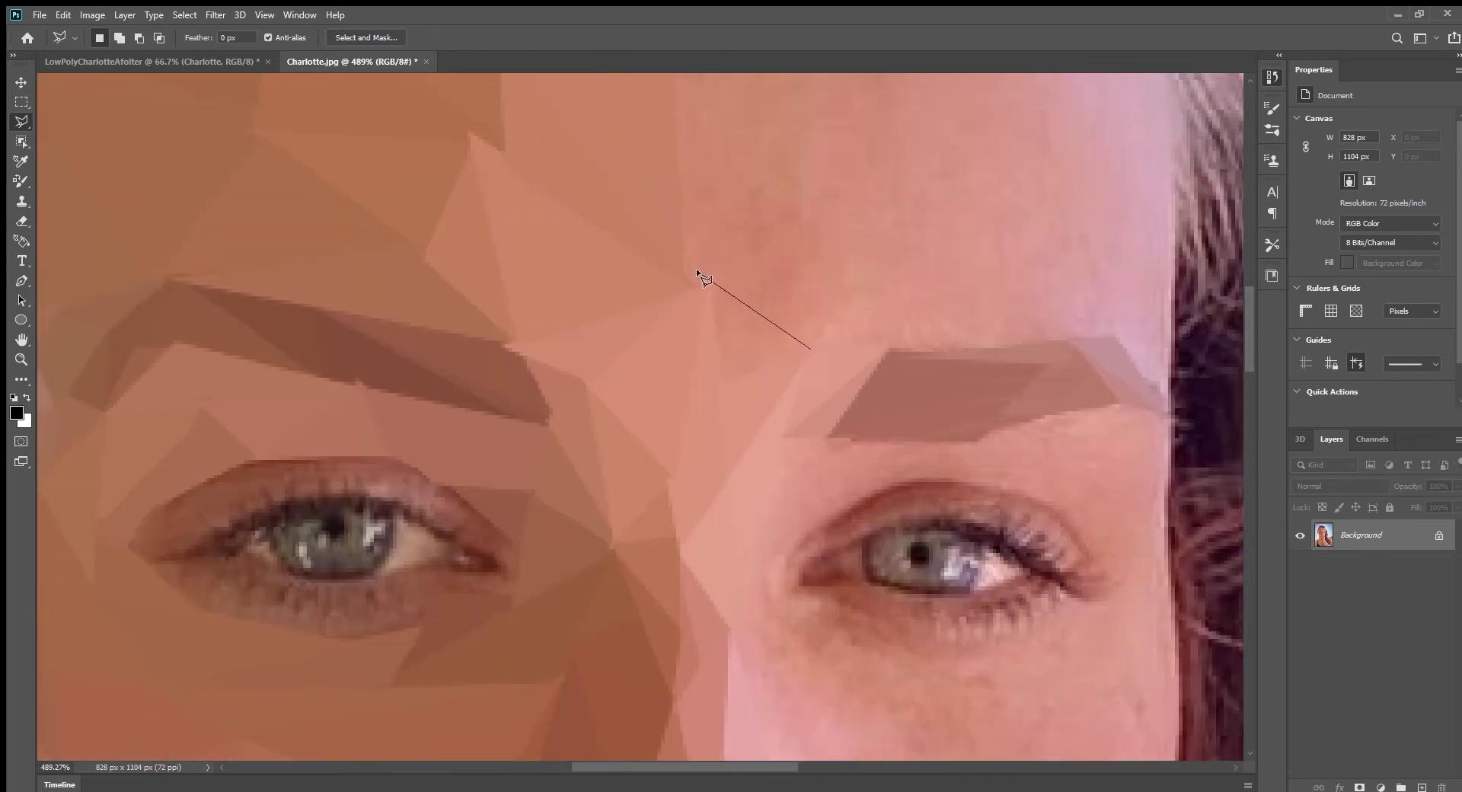
{"action": "scroll", "coordinate": [675, 217], "scroll_direction": "up", "scroll_amount": 2}
{"action": "scroll", "coordinate": [795, 166], "scroll_direction": "up", "scroll_amount": 2}
{"action": "left_click", "coordinate": [686, 318]}
{"action": "left_click", "coordinate": [757, 185]}
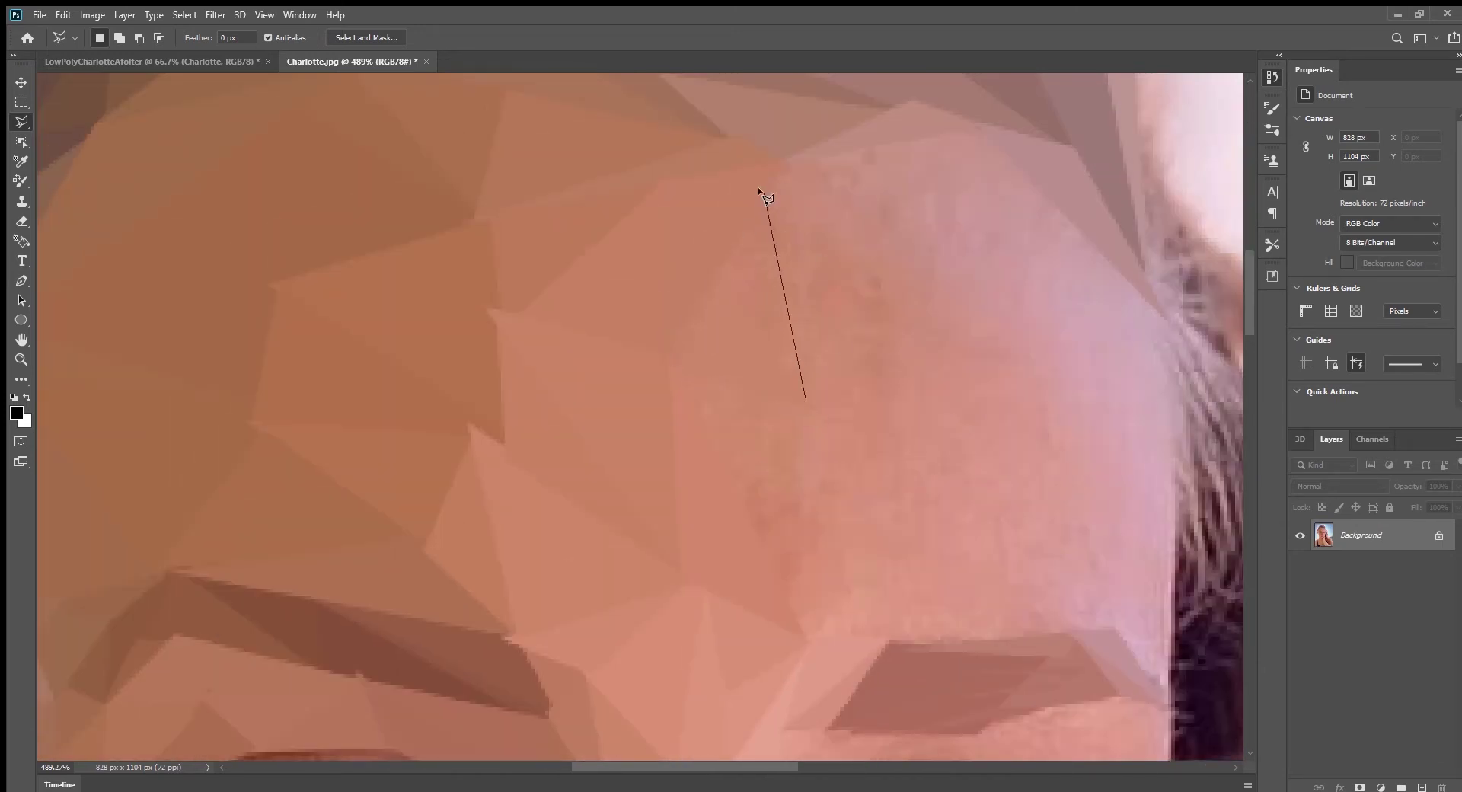
{"action": "double_click", "coordinate": [665, 354]}
{"action": "key", "text": "ctrl+f"}
{"action": "left_click", "coordinate": [863, 502]}
{"action": "left_click", "coordinate": [881, 271]}
{"action": "double_click", "coordinate": [790, 392]}
{"action": "key", "text": "ctrl+f"}
Begin triangles near the right brow and between the brow and inner eye corner.
{"action": "scroll", "coordinate": [788, 411], "scroll_direction": "up", "scroll_amount": 1}
{"action": "left_click", "coordinate": [876, 326]}
{"action": "scroll", "coordinate": [878, 215], "scroll_direction": "down", "scroll_amount": 1}
{"action": "scroll", "coordinate": [939, 427], "scroll_direction": "down", "scroll_amount": 3}
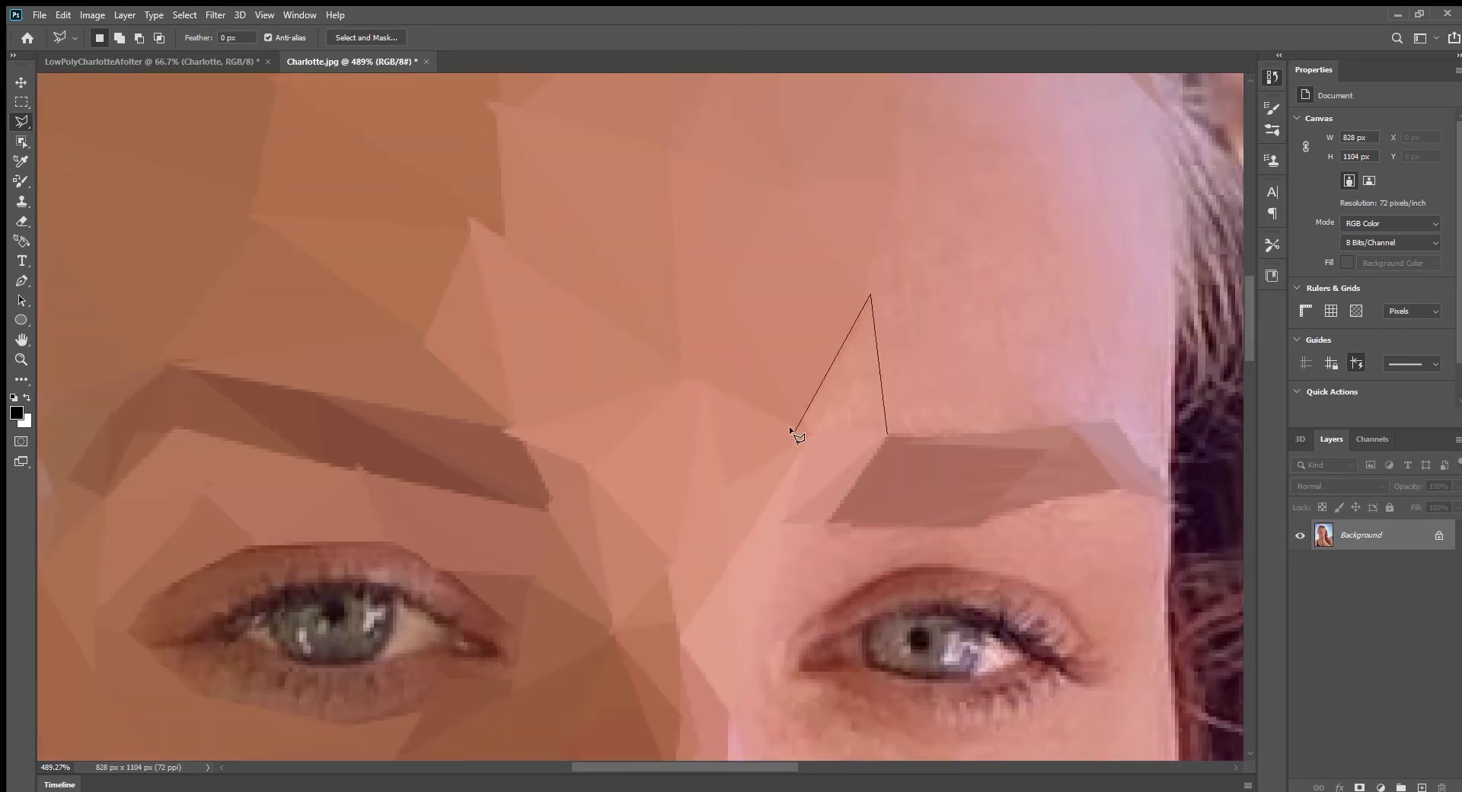
{"action": "scroll", "coordinate": [789, 427], "scroll_direction": "down", "scroll_amount": 2}
{"action": "left_click", "coordinate": [771, 464]}
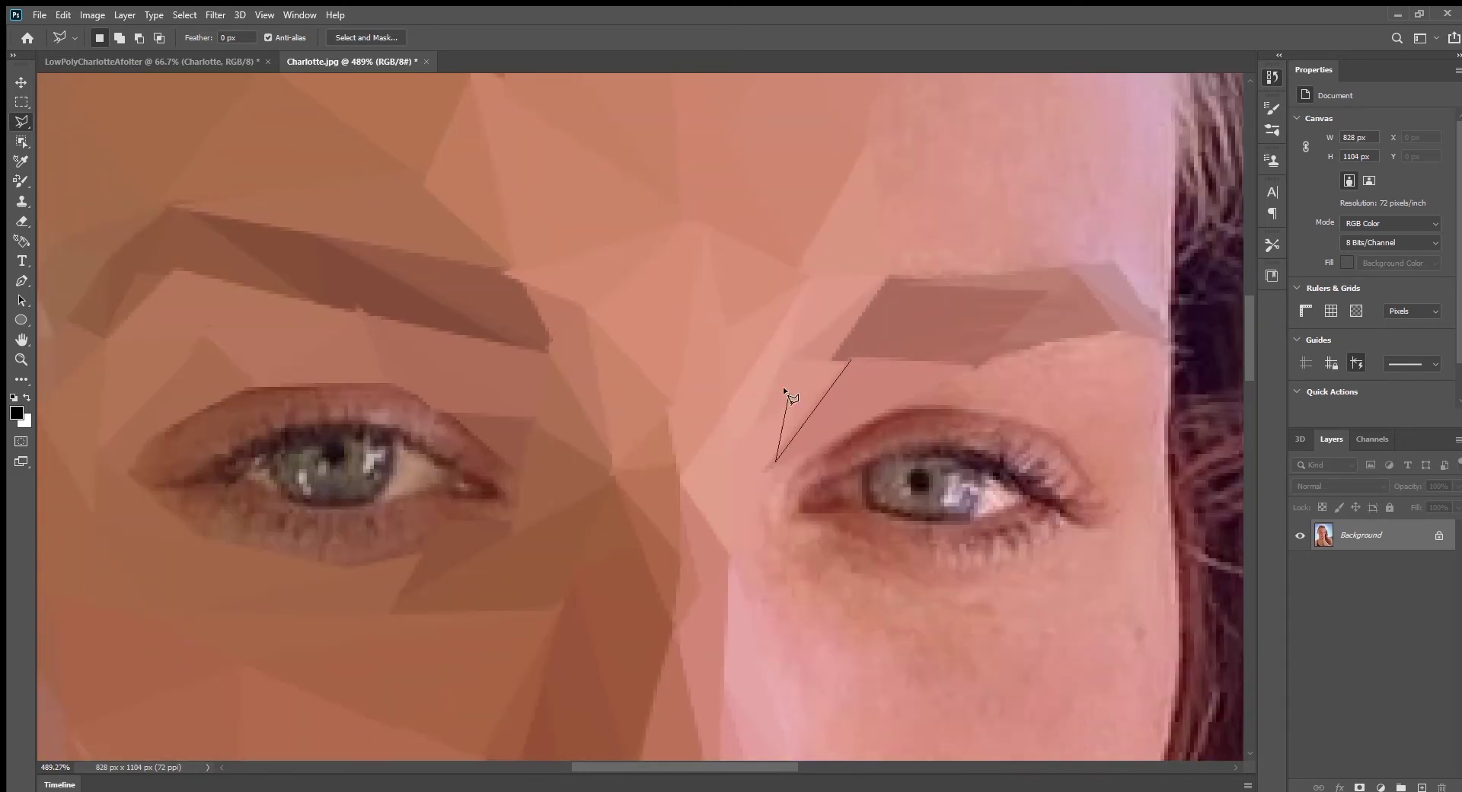
{"action": "scroll", "coordinate": [784, 427], "scroll_direction": "down", "scroll_amount": 2}
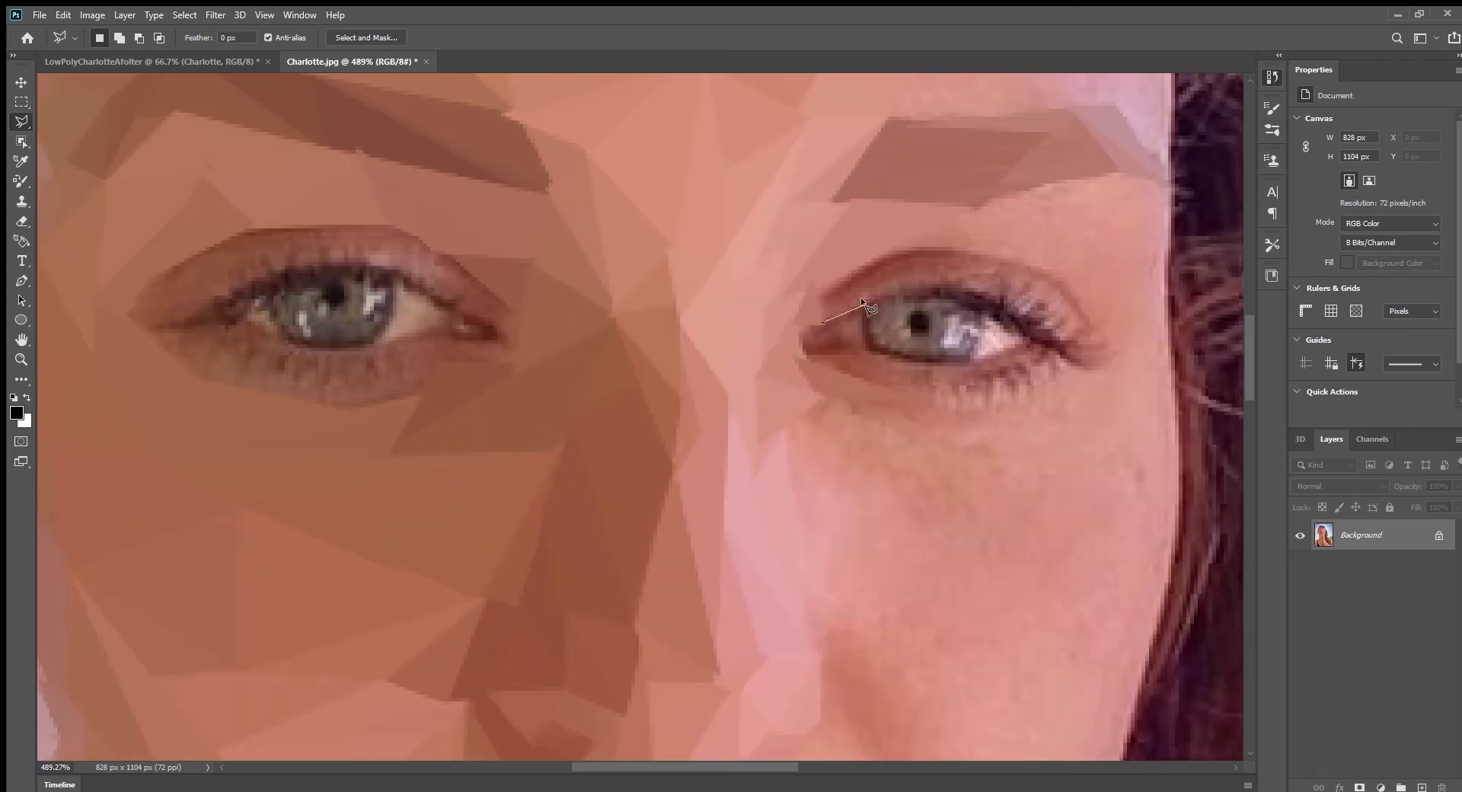
Flatten facets on the right eye's lids, inner corner, underside and outer corner.
{"action": "left_click", "coordinate": [881, 290]}
{"action": "key", "text": "Escape"}
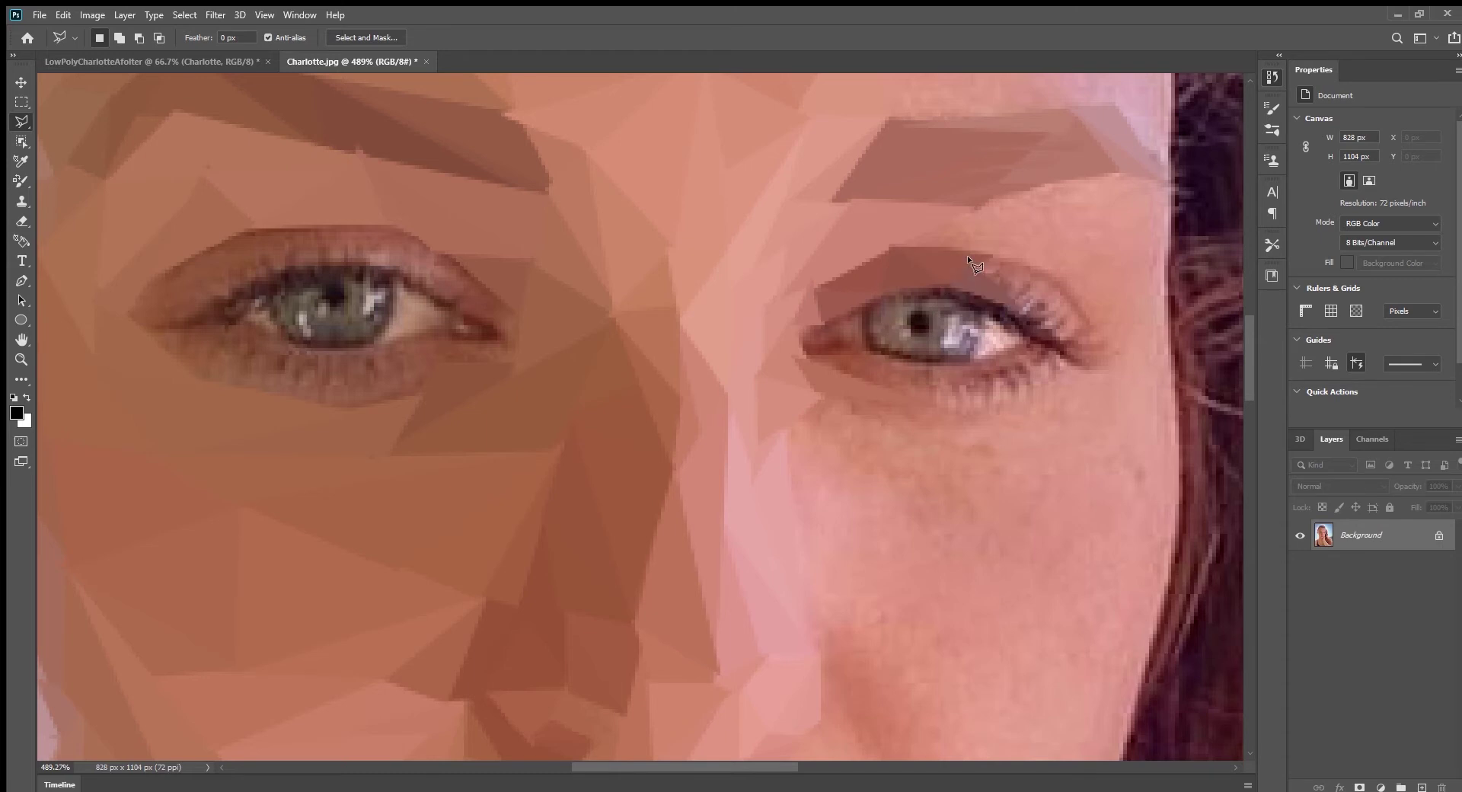
{"action": "key", "text": "Escape"}
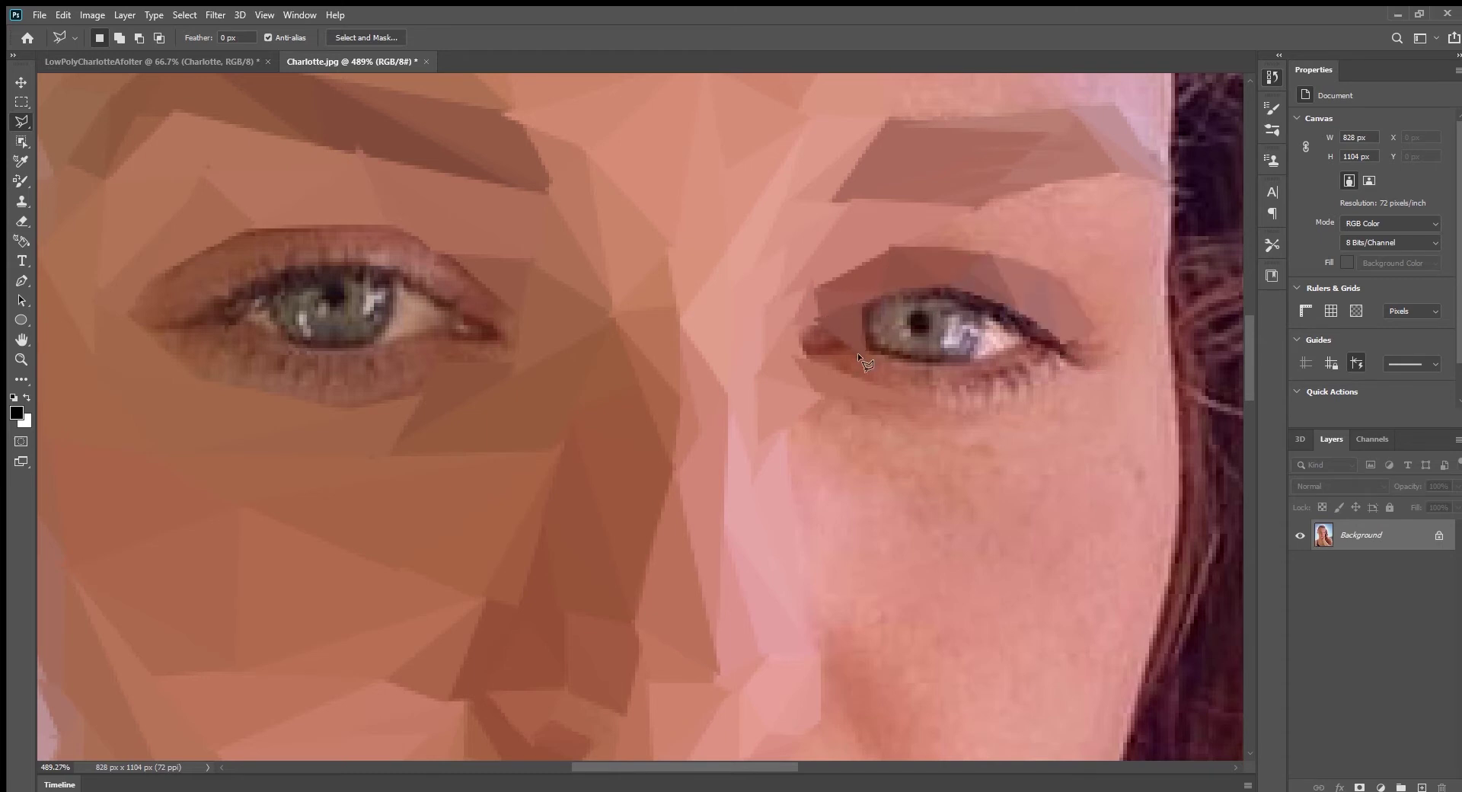
{"action": "key", "text": "Escape"}
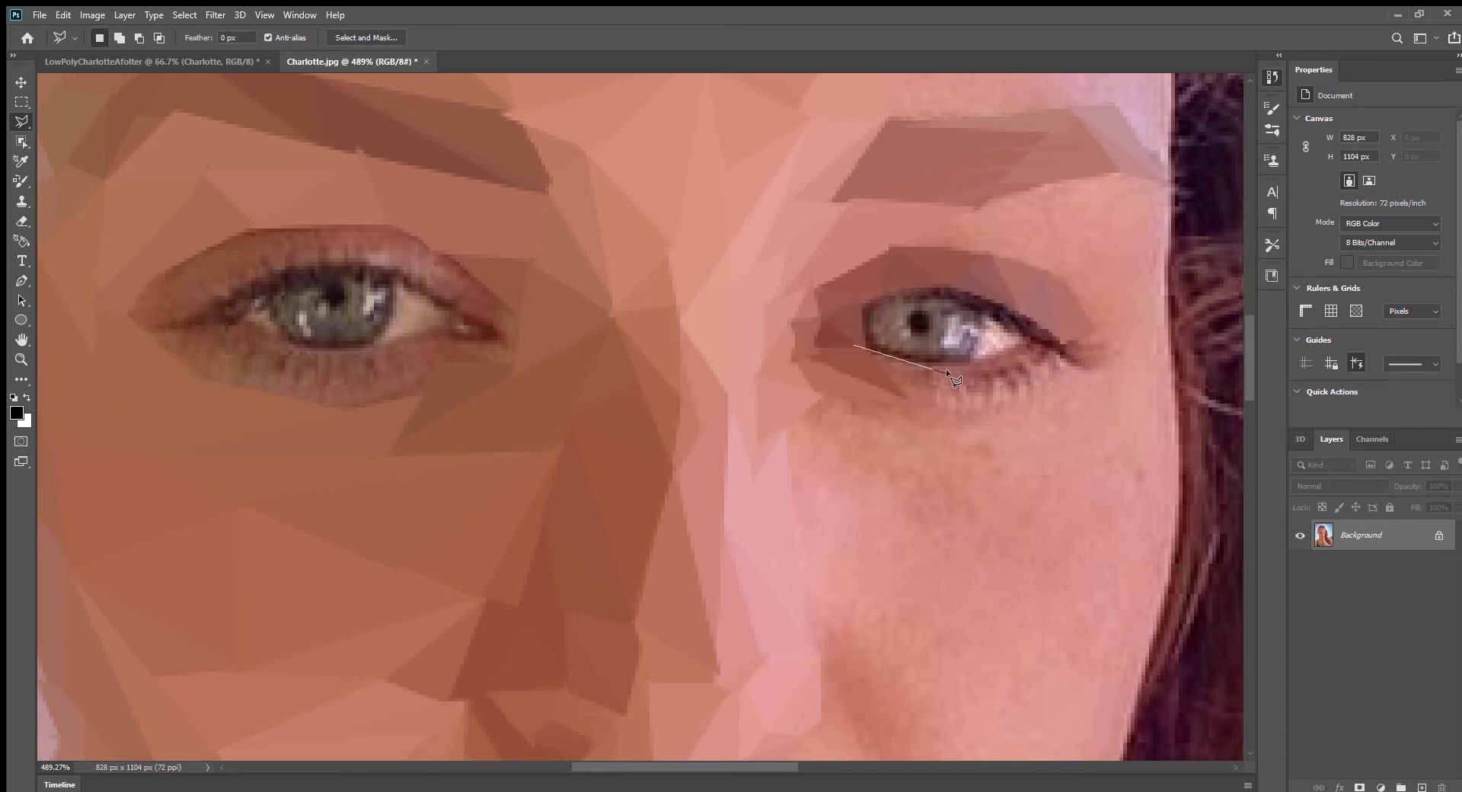
{"action": "key", "text": "Escape"}
{"action": "left_click", "coordinate": [1058, 336]}
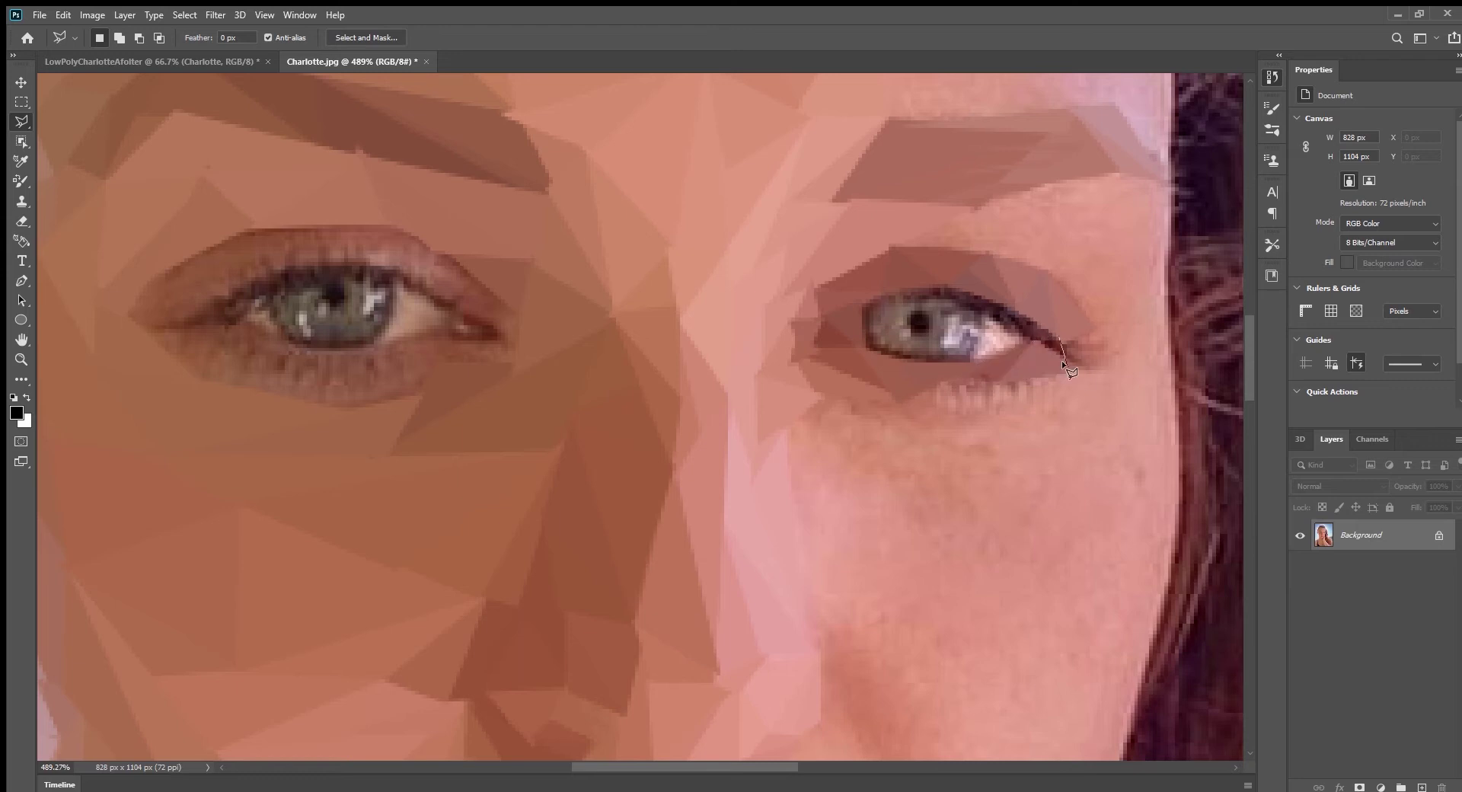
{"action": "key", "text": "Escape"}
Flatten the facet above the right eye and outline a small piece beside the iris.
{"action": "left_click", "coordinate": [968, 301]}
{"action": "left_click", "coordinate": [863, 301]}
{"action": "key", "text": "Escape"}
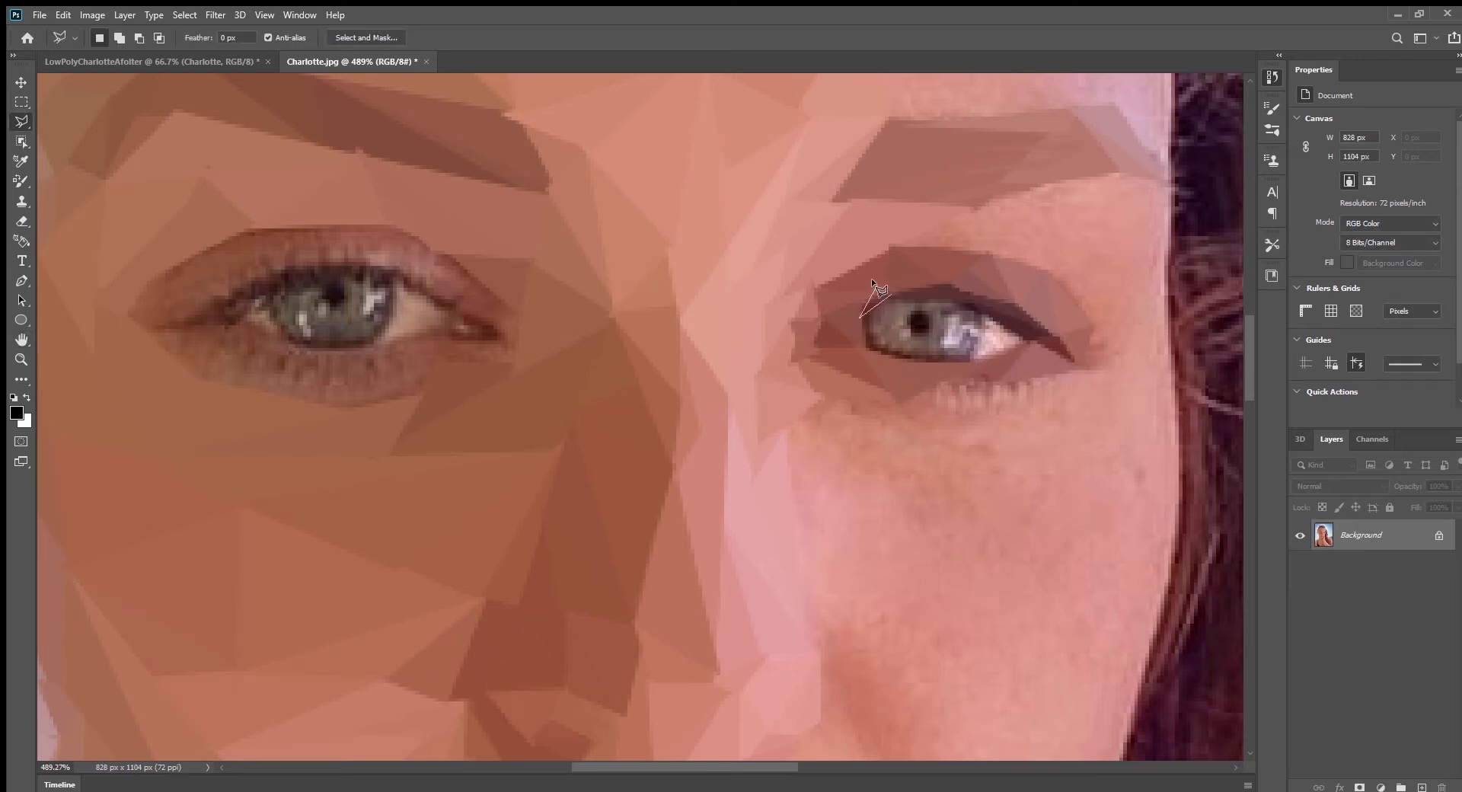
{"action": "left_click", "coordinate": [988, 317]}
{"action": "double_click", "coordinate": [992, 347]}
Average the iris around the pupil, undo it, and begin reselecting the iris.
{"action": "left_click", "coordinate": [914, 335]}
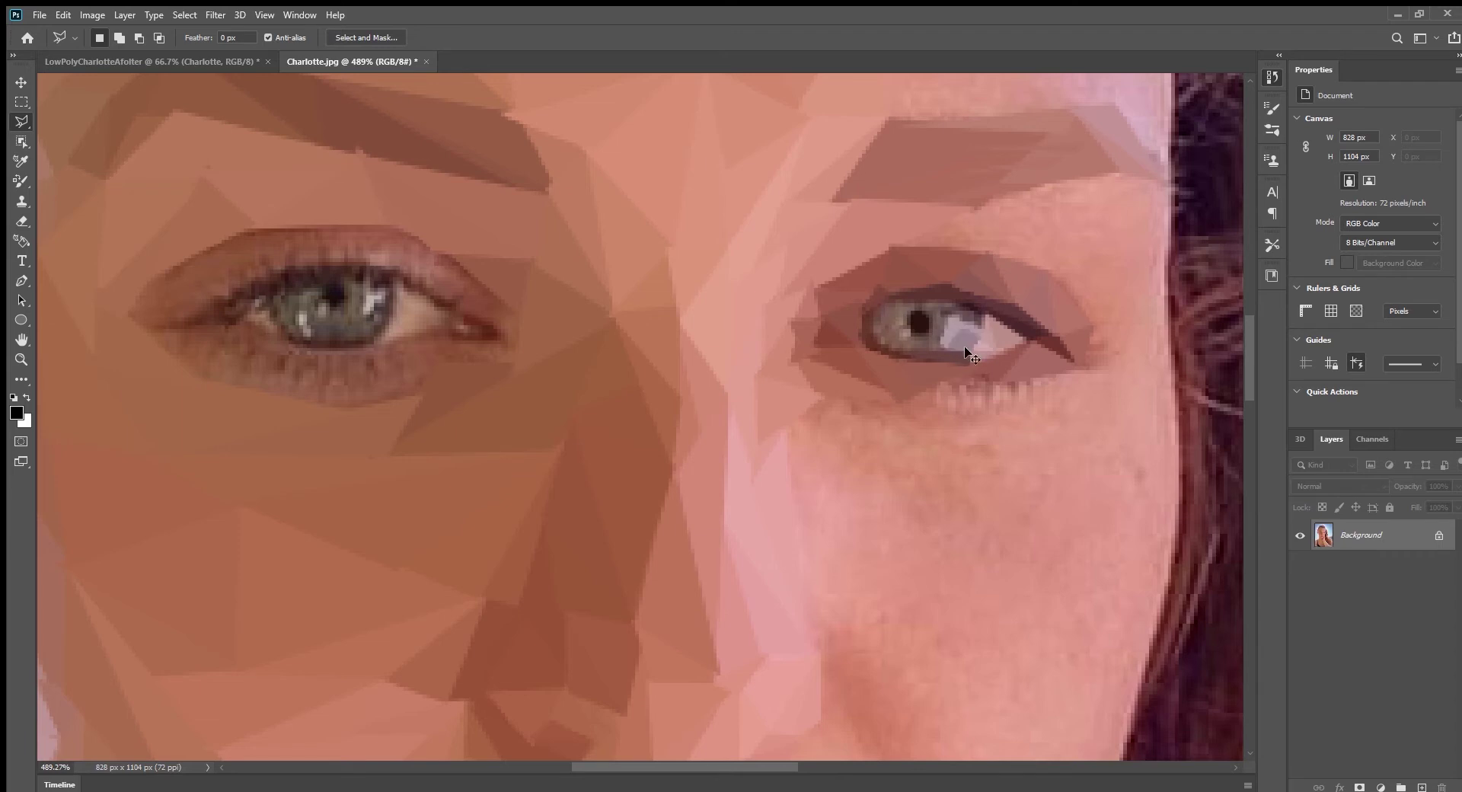
{"action": "left_click", "coordinate": [921, 345]}
{"action": "left_click", "coordinate": [930, 313]}
{"action": "double_click", "coordinate": [906, 308]}
{"action": "key", "text": "ctrl+f"}
{"action": "key", "text": "ctrl+d"}
{"action": "key", "text": "ctrl+z"}
{"action": "left_click", "coordinate": [900, 311]}
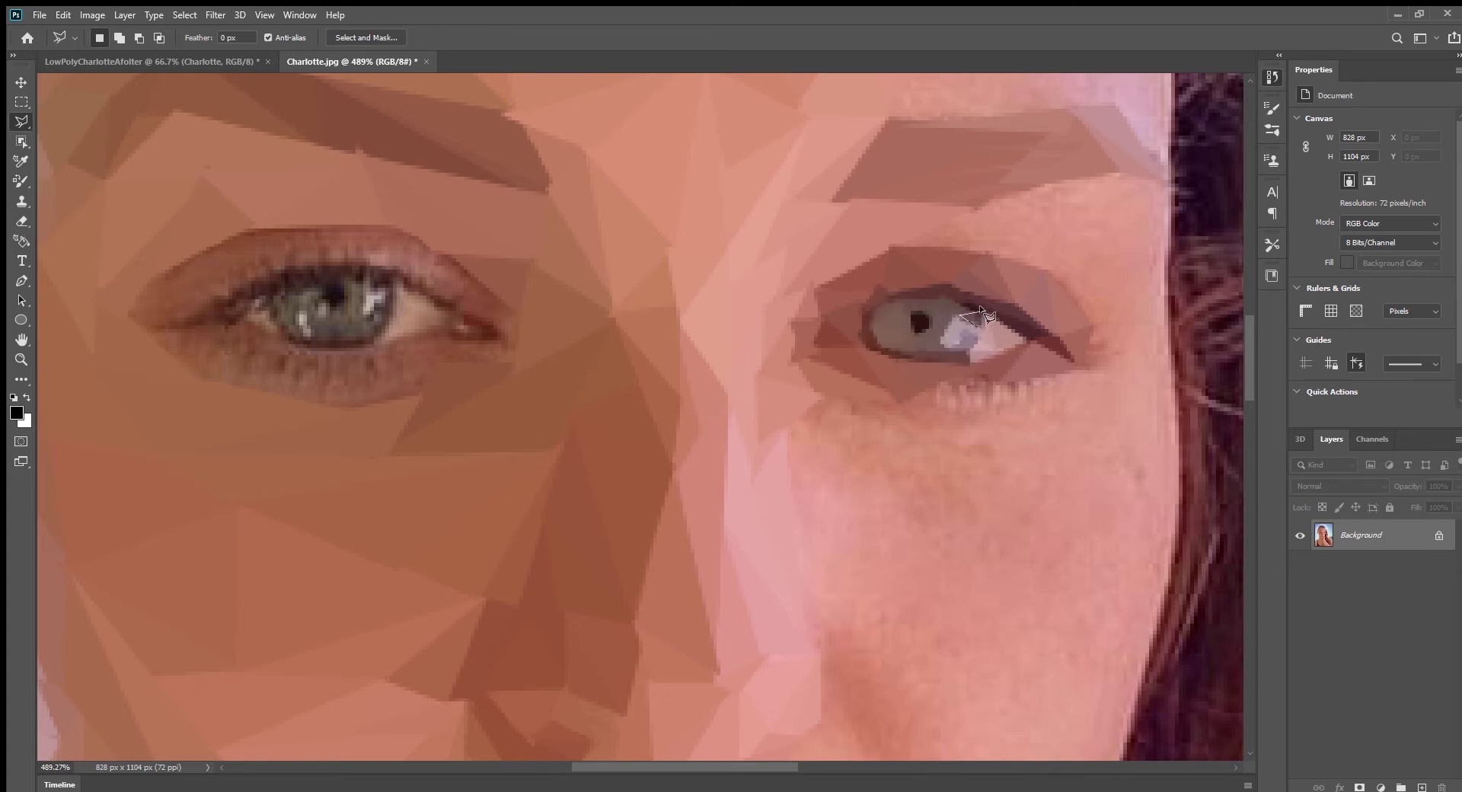
Outline a triangle on the cheek beside the mouth corner, discarding false starts by the nose.
{"action": "scroll", "coordinate": [1014, 256], "scroll_direction": "down", "scroll_amount": 5}
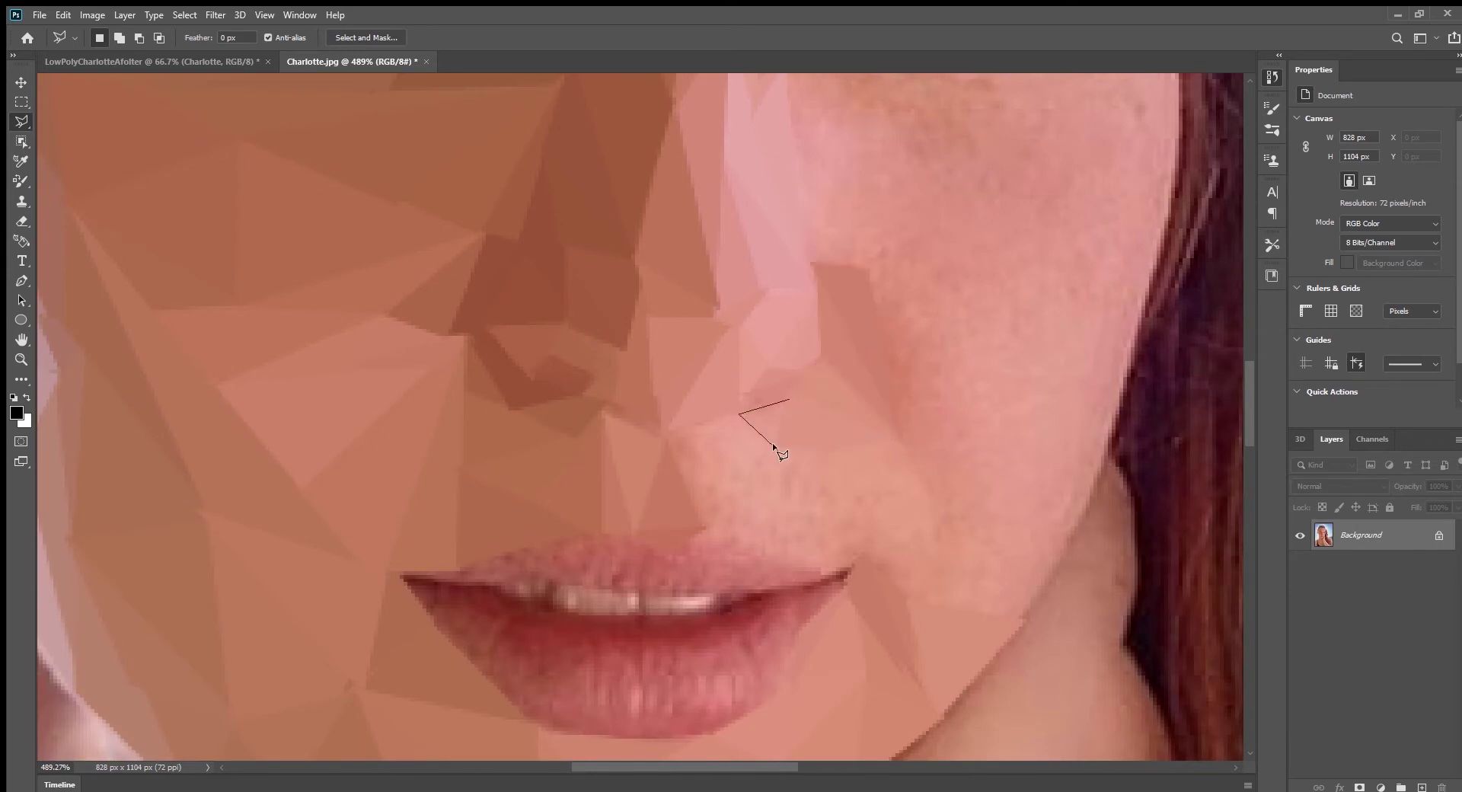
{"action": "left_click", "coordinate": [745, 411]}
{"action": "left_click", "coordinate": [659, 435]}
{"action": "key", "text": "Escape"}
{"action": "left_click", "coordinate": [694, 525]}
{"action": "key", "text": "Escape"}
{"action": "left_click", "coordinate": [811, 493]}
{"action": "left_click", "coordinate": [881, 490]}
{"action": "double_click", "coordinate": [858, 544]}
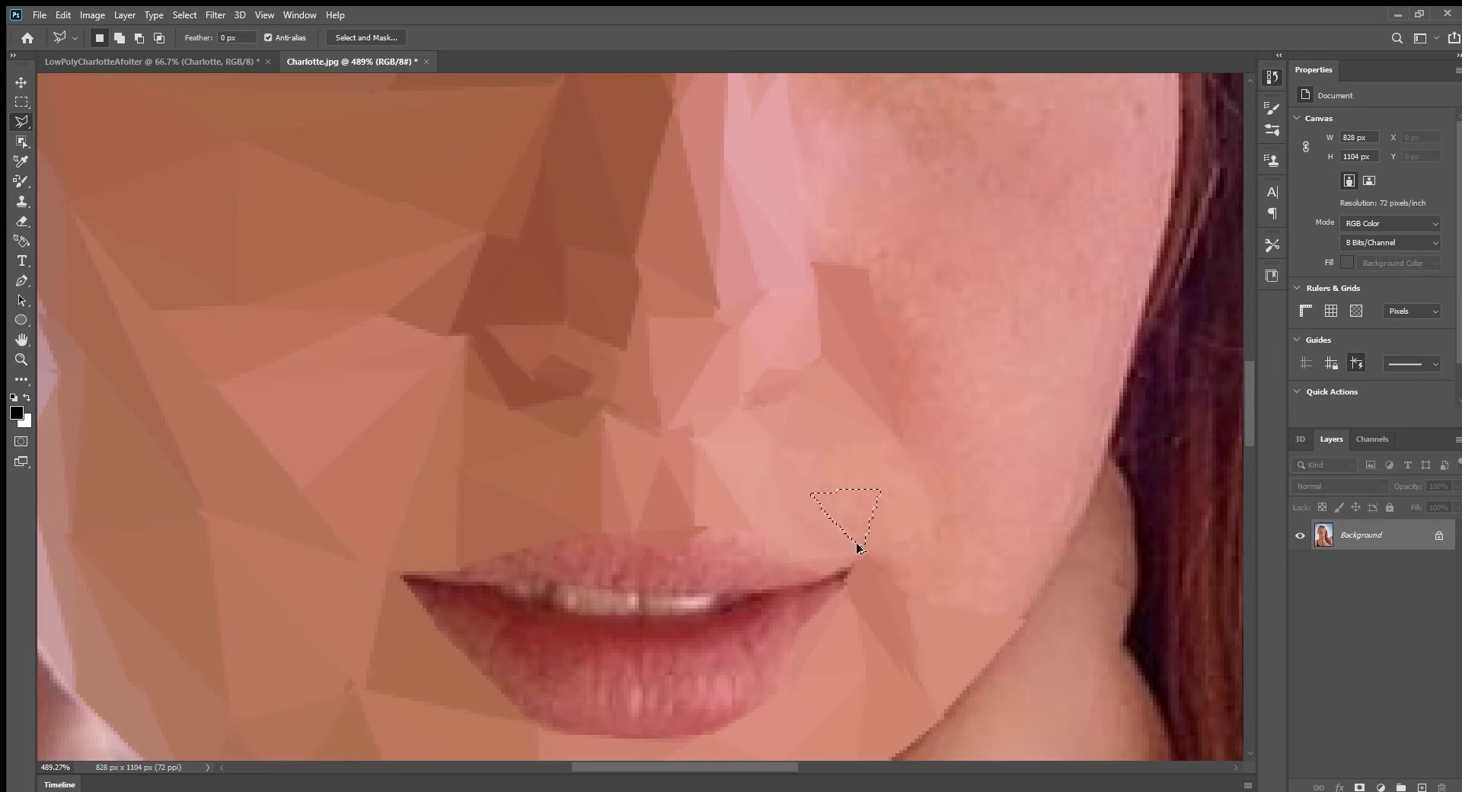
Try facet outlines along the jaw and cheek edge, cancelling each unfinished one.
{"action": "left_click", "coordinate": [1024, 623]}
{"action": "key", "text": "Escape"}
{"action": "left_click", "coordinate": [1109, 512]}
{"action": "key", "text": "Escape"}
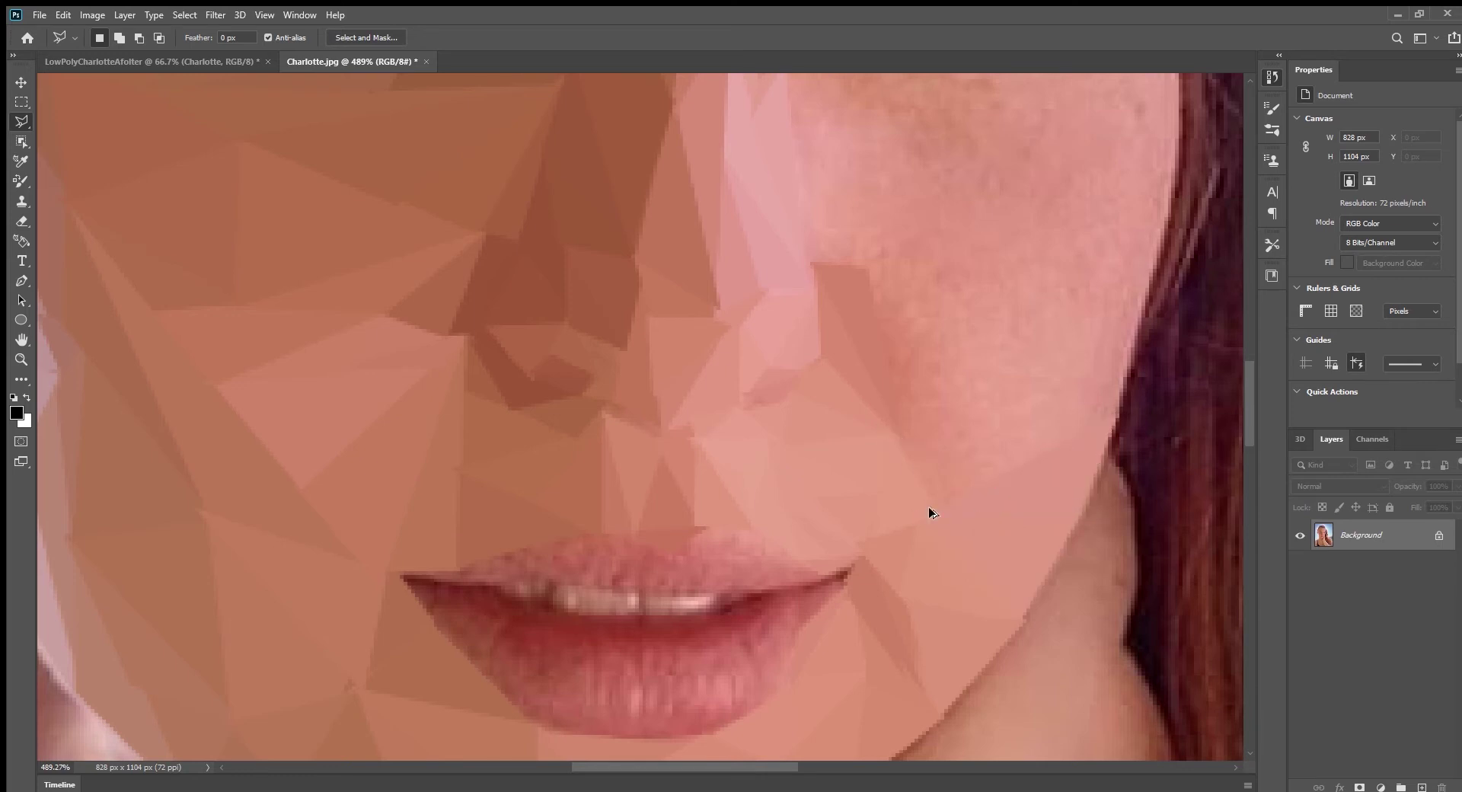
{"action": "scroll", "coordinate": [960, 426], "scroll_direction": "up", "scroll_amount": 3}
{"action": "left_click", "coordinate": [1116, 571]}
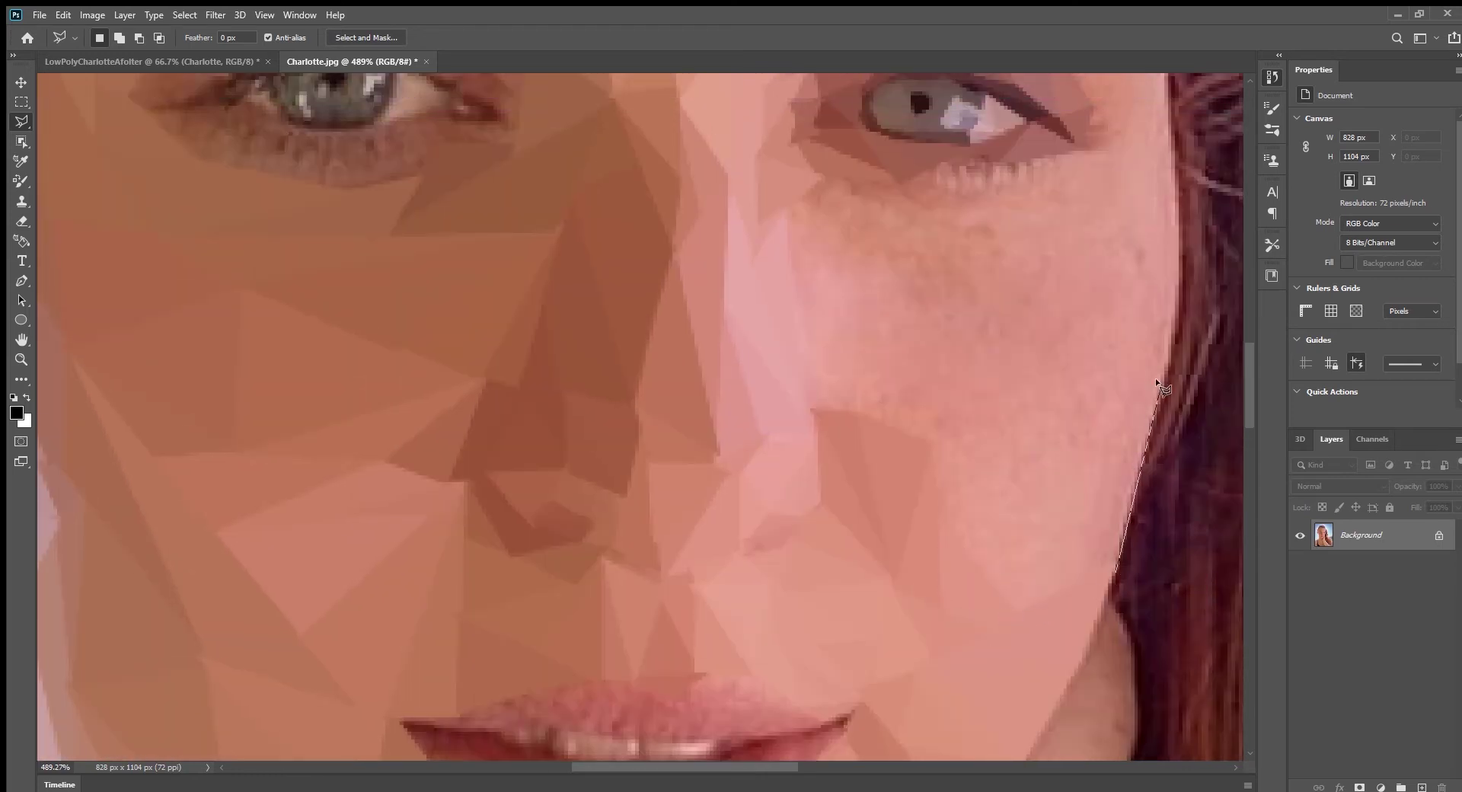
{"action": "key", "text": "Escape"}
{"action": "left_click", "coordinate": [1116, 451]}
{"action": "key", "text": "Escape"}
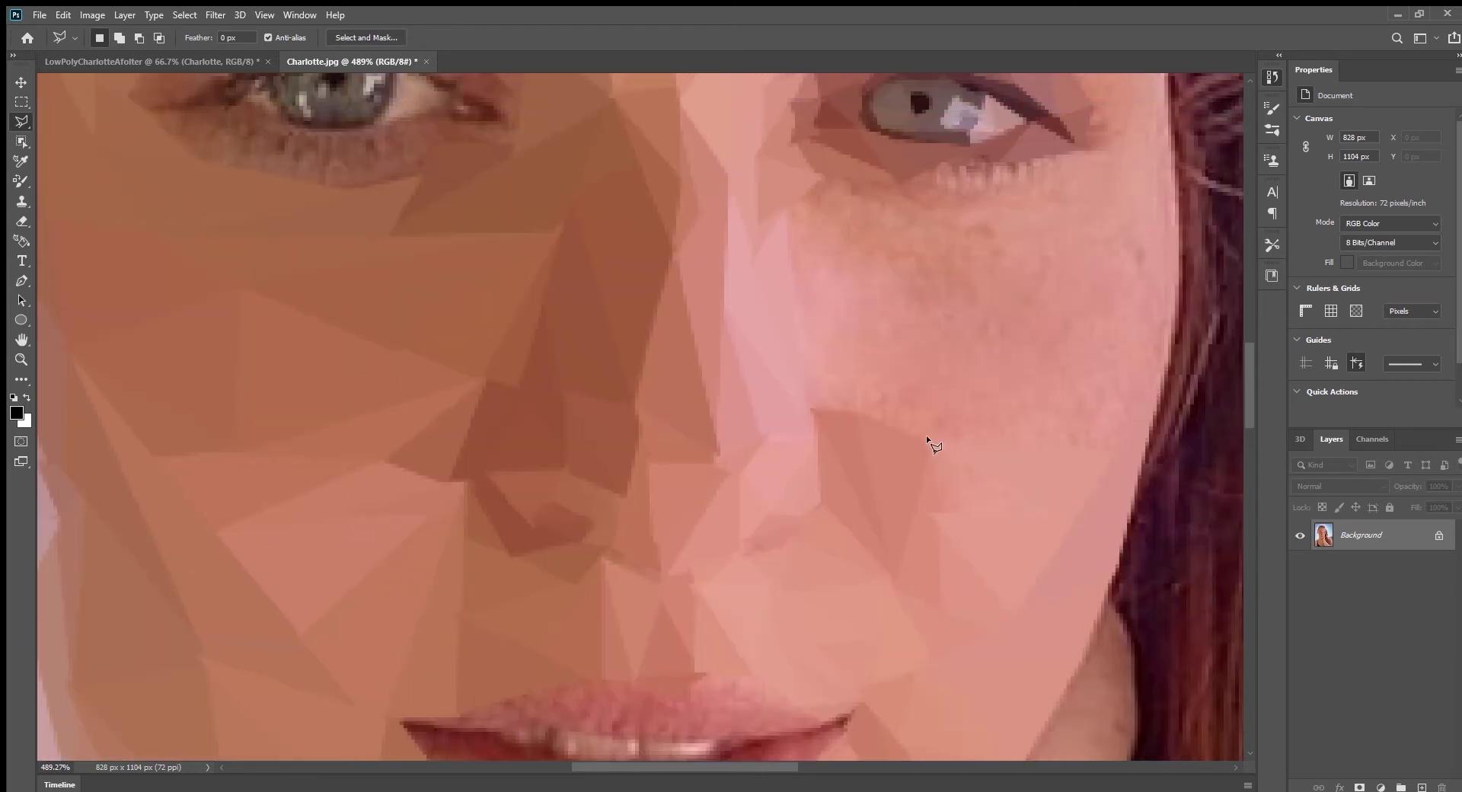
Outline facets near the eyes and a cheek triangle below them.
{"action": "scroll", "coordinate": [1094, 496], "scroll_direction": "up", "scroll_amount": 2}
{"action": "left_click", "coordinate": [786, 306]}
{"action": "key", "text": "Escape"}
{"action": "left_click", "coordinate": [897, 289]}
{"action": "key", "text": "Escape"}
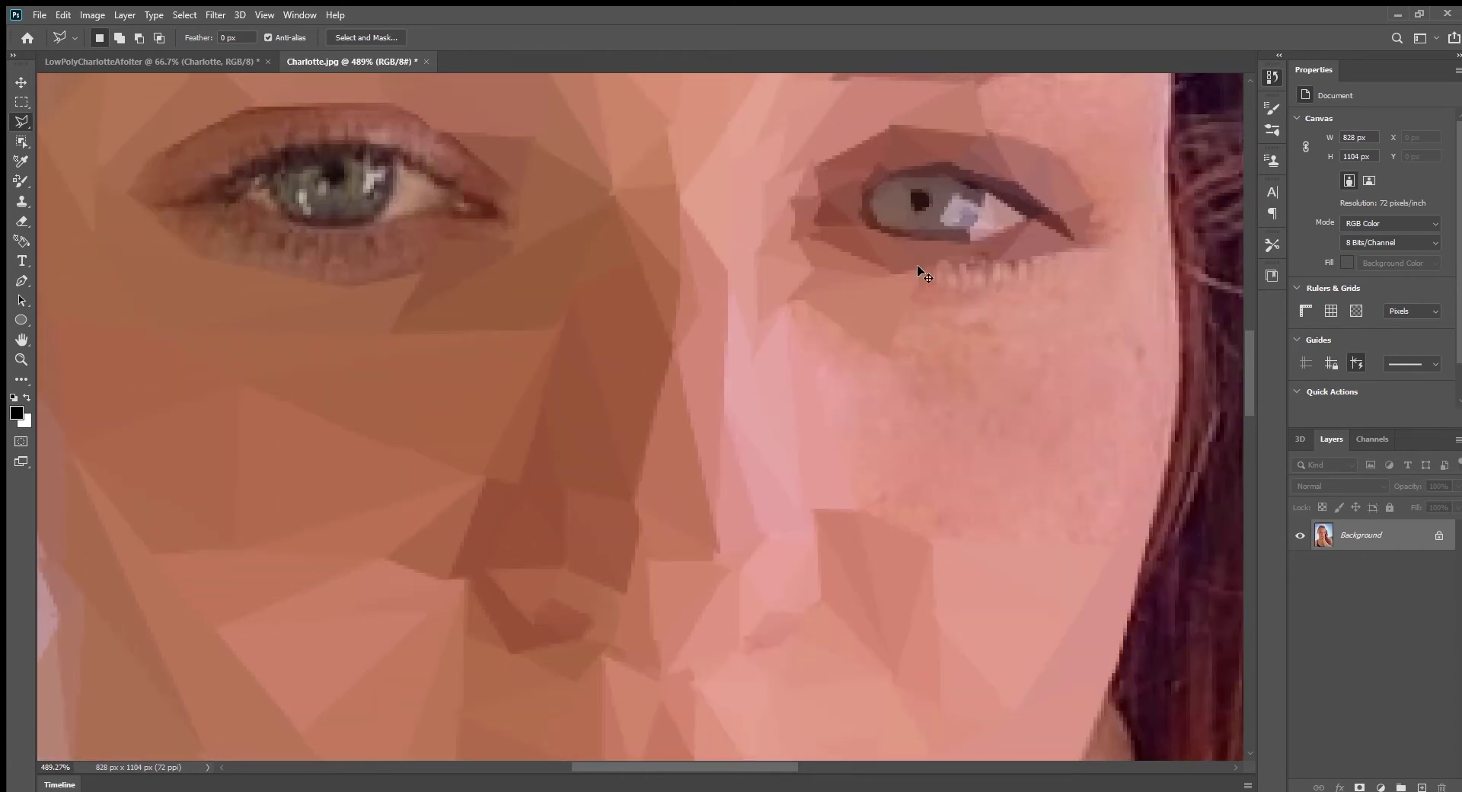
{"action": "left_click", "coordinate": [877, 348]}
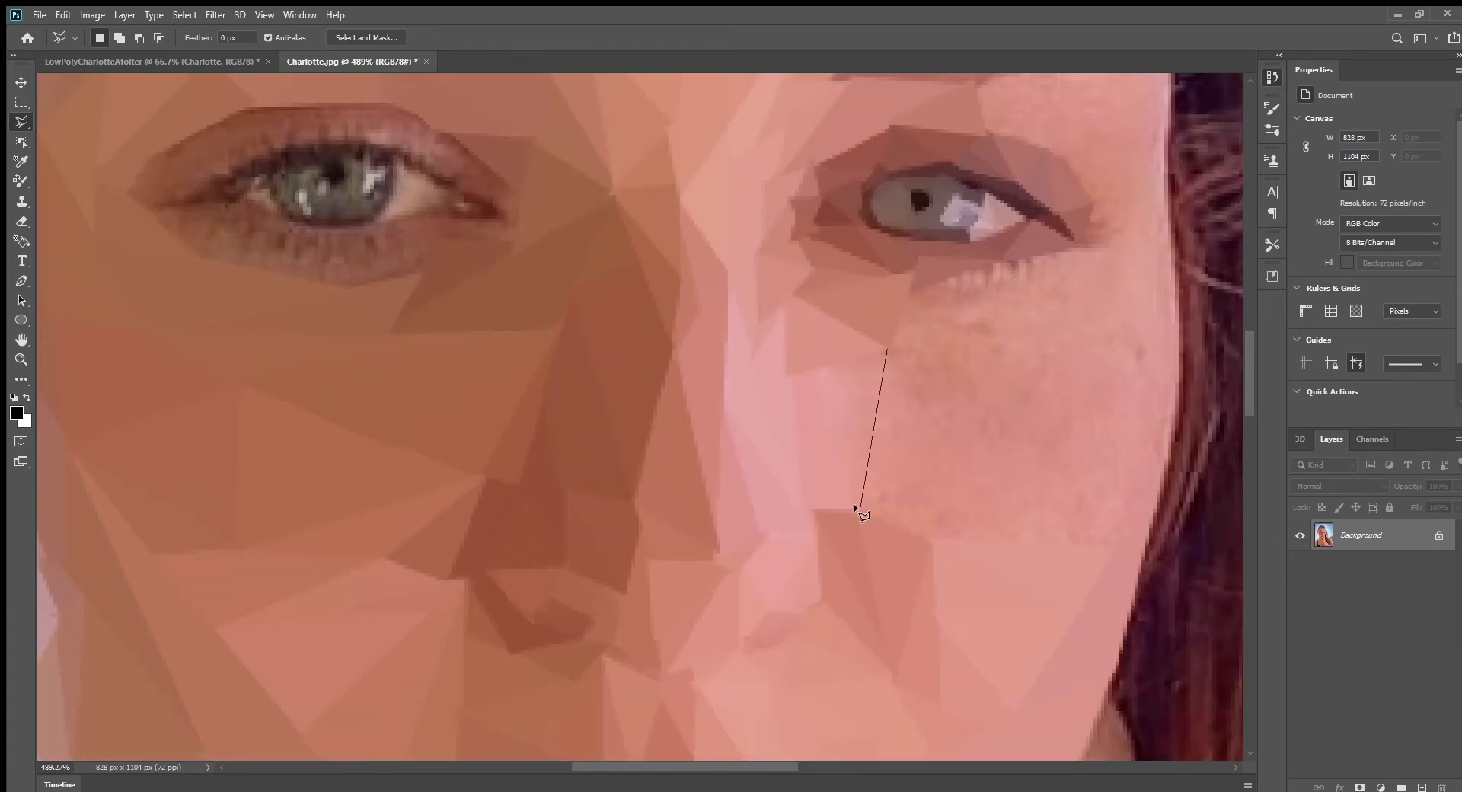
{"action": "key", "text": "Escape"}
{"action": "scroll", "coordinate": [914, 457], "scroll_direction": "up", "scroll_amount": 5}
{"action": "left_click", "coordinate": [971, 385]}
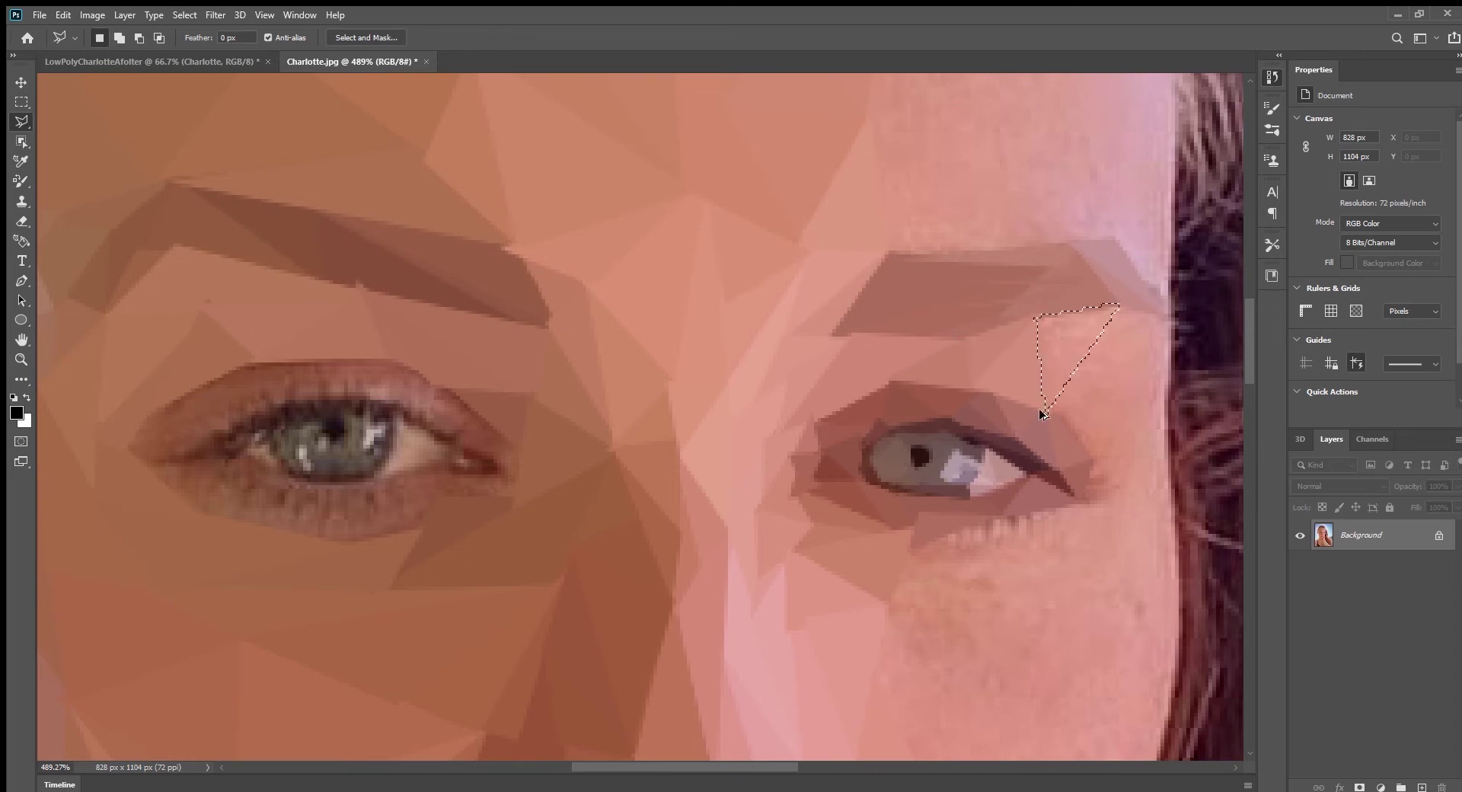
{"action": "key", "text": "Escape"}
Fill a triangle beside the hair with its averaged colour and deselect.
{"action": "scroll", "coordinate": [914, 434], "scroll_direction": "right", "scroll_amount": 8}
{"action": "scroll", "coordinate": [655, 517], "scroll_direction": "up", "scroll_amount": 7}
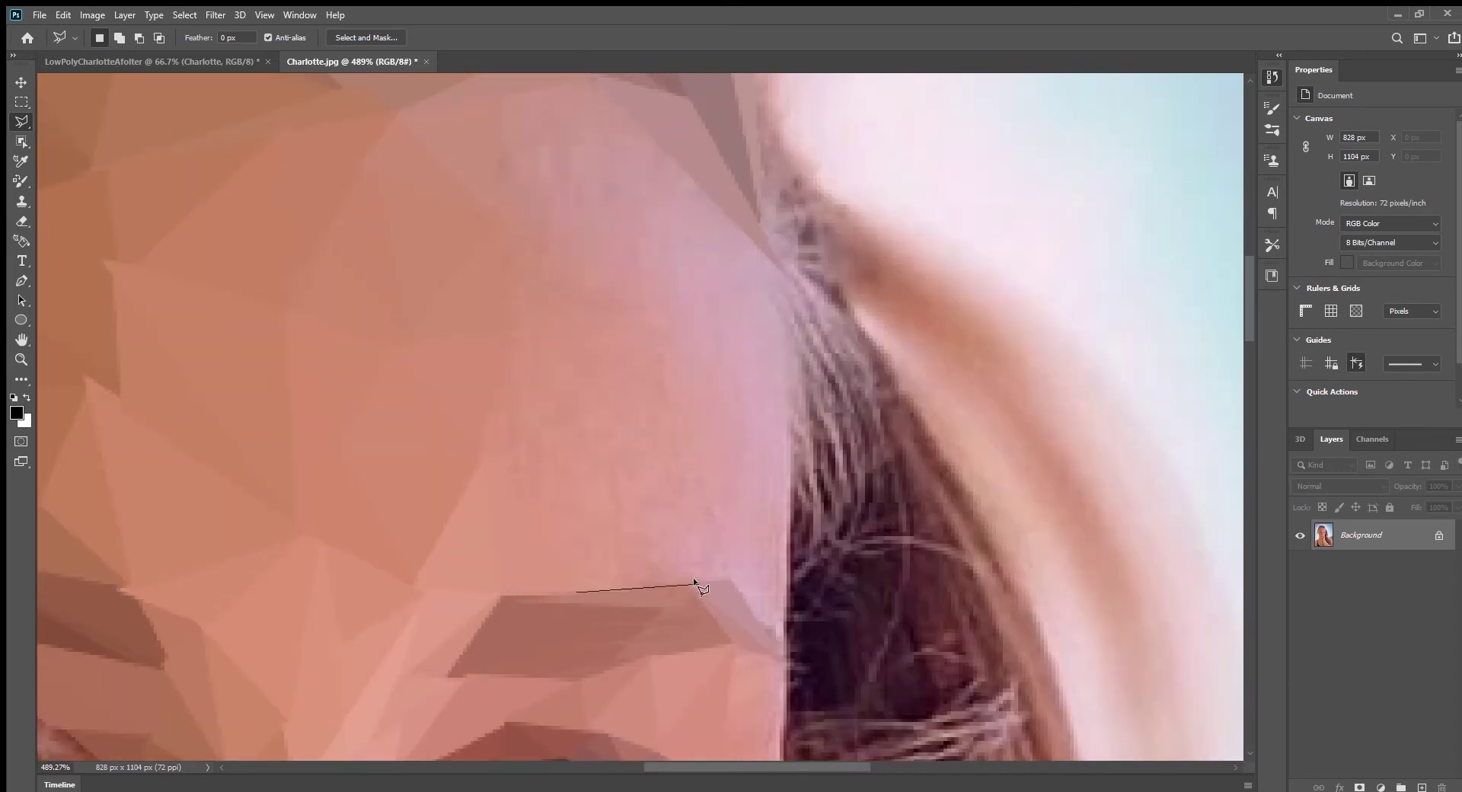
{"action": "left_click", "coordinate": [783, 655]}
{"action": "left_click", "coordinate": [792, 449]}
{"action": "double_click", "coordinate": [719, 579]}
{"action": "left_click", "coordinate": [776, 310]}
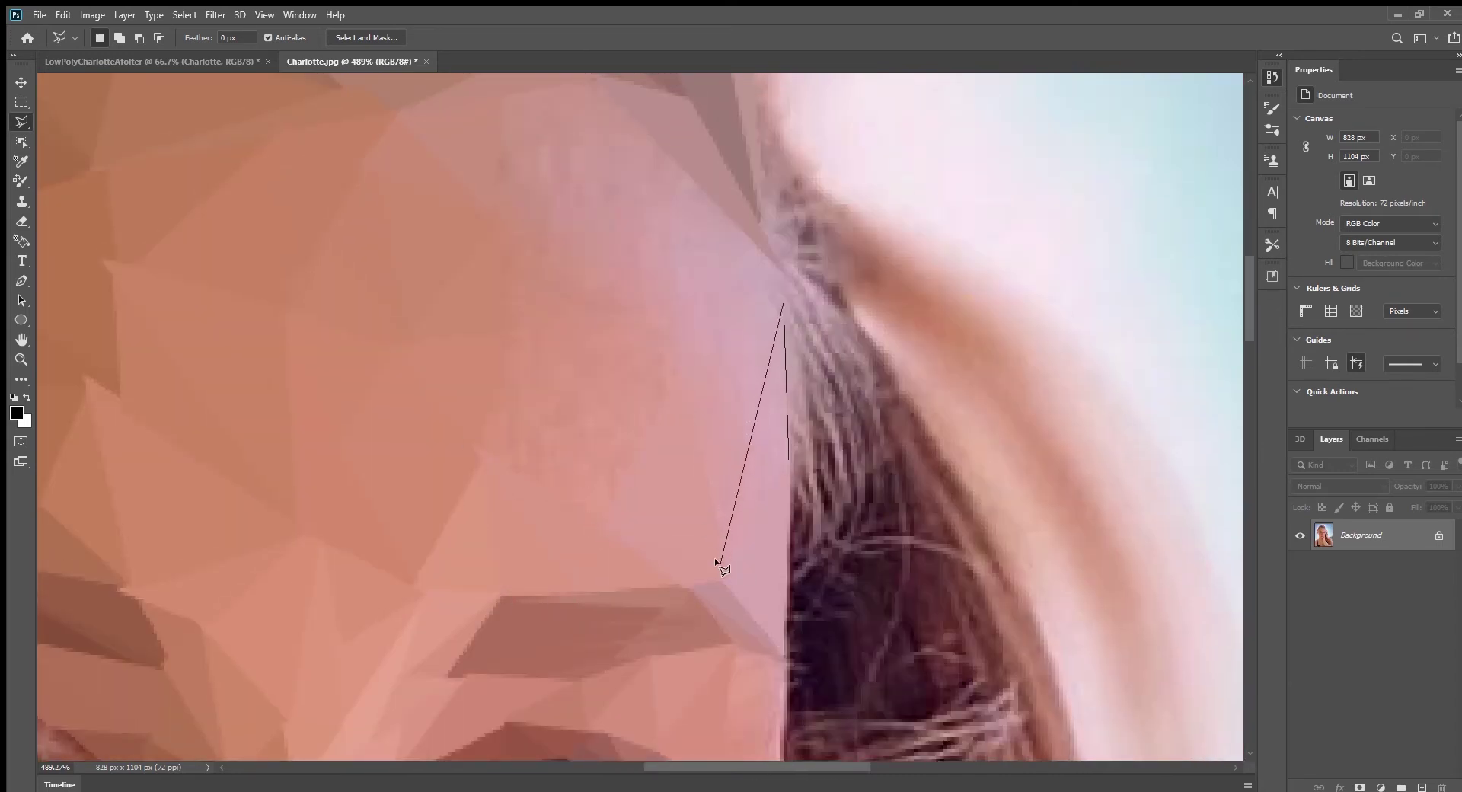
{"action": "key", "text": "ctrl+f"}
{"action": "key", "text": "ctrl+d"}
Flatten a temple facet and a facet near the hairline into single colours.
{"action": "scroll", "coordinate": [722, 406], "scroll_direction": "up", "scroll_amount": 1}
{"action": "left_click", "coordinate": [679, 419]}
{"action": "left_click", "coordinate": [473, 505]}
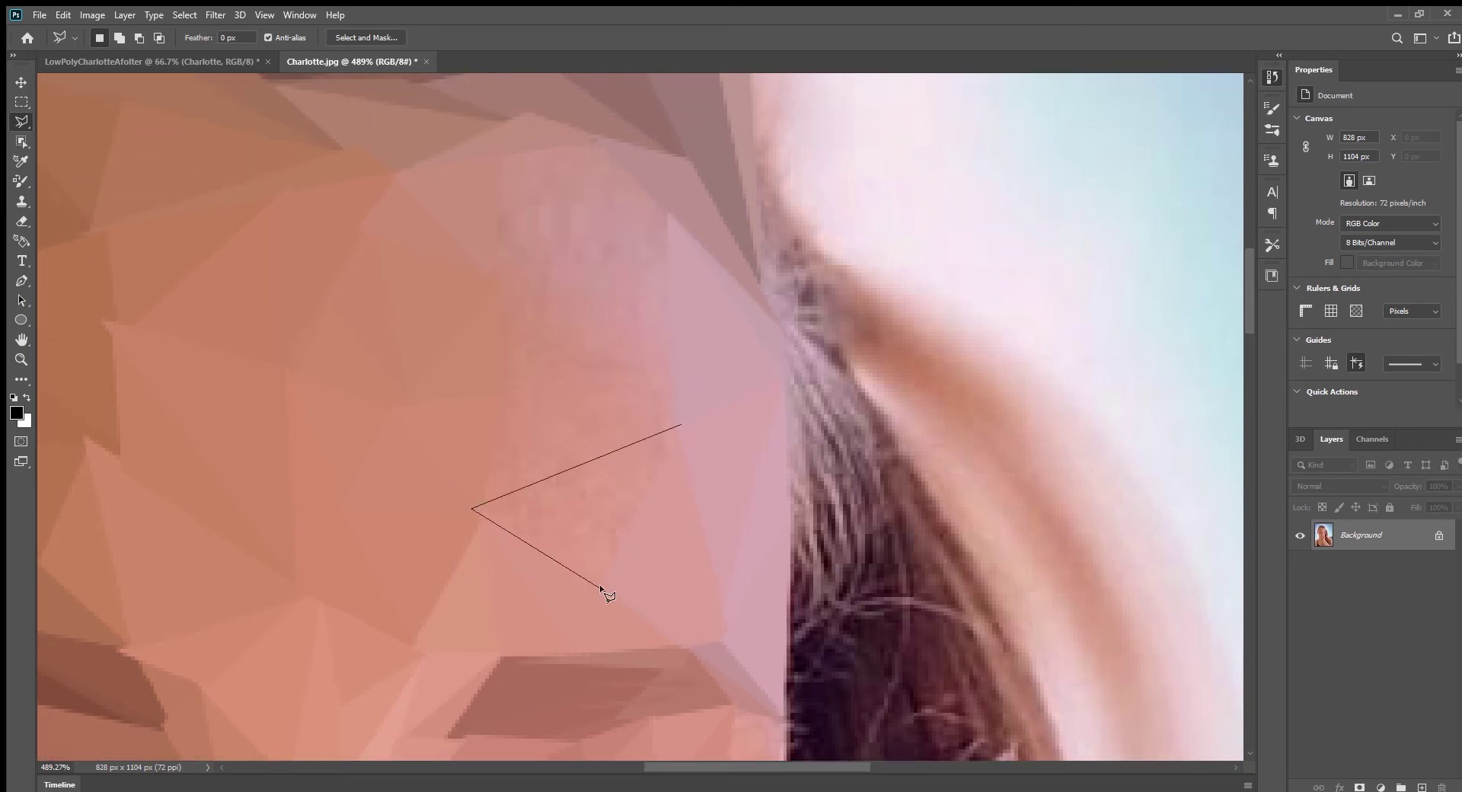
{"action": "key", "text": "Escape"}
{"action": "scroll", "coordinate": [496, 332], "scroll_direction": "up", "scroll_amount": 1}
{"action": "left_click", "coordinate": [666, 261]}
{"action": "left_click", "coordinate": [480, 322]}
{"action": "key", "text": "Escape"}
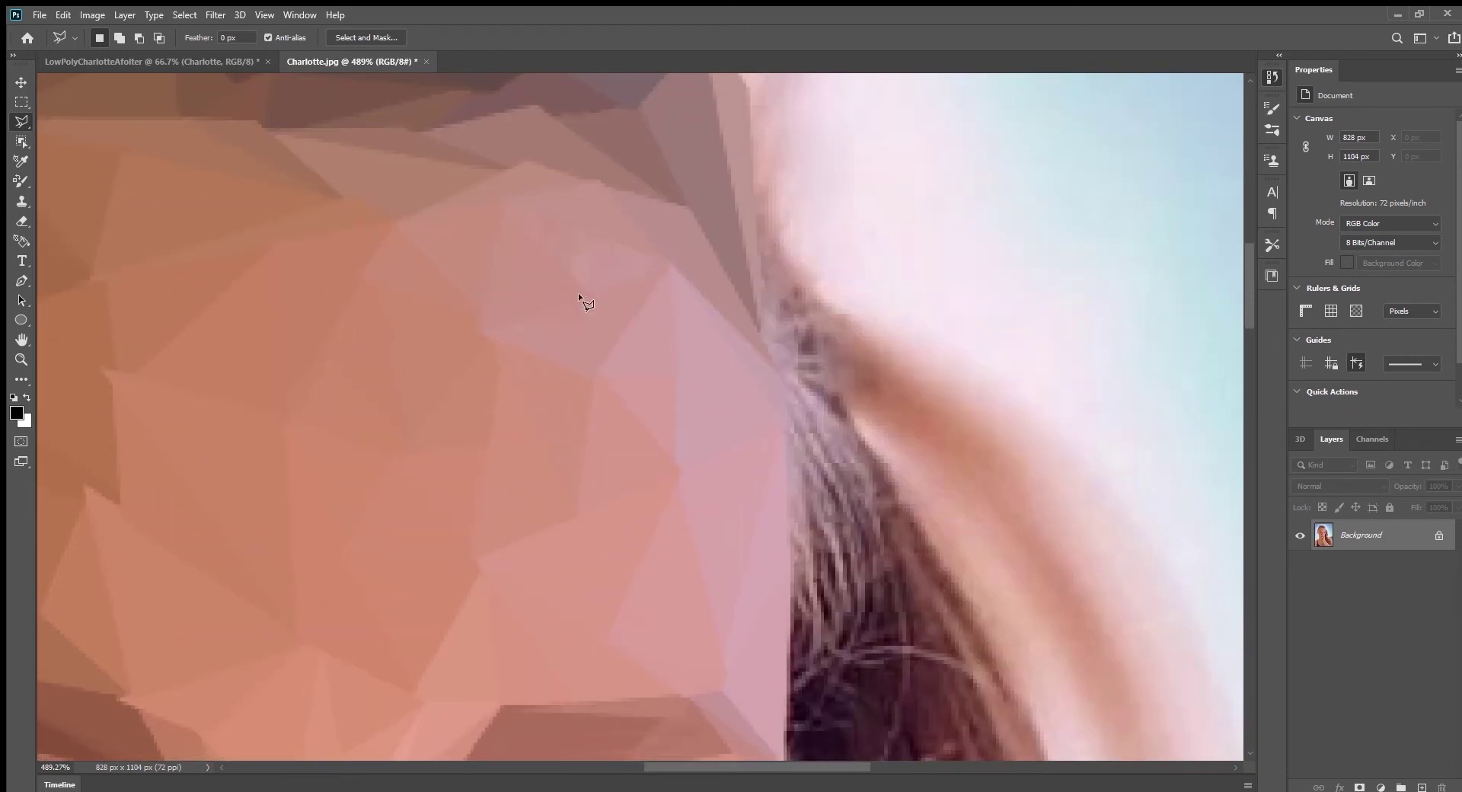
Flatten a cheek facet, cancelling misplaced outlines near the hairline.
{"action": "scroll", "coordinate": [578, 292], "scroll_direction": "down", "scroll_amount": 1}
{"action": "scroll", "coordinate": [664, 305], "scroll_direction": "down", "scroll_amount": 8}
{"action": "left_click", "coordinate": [578, 386]}
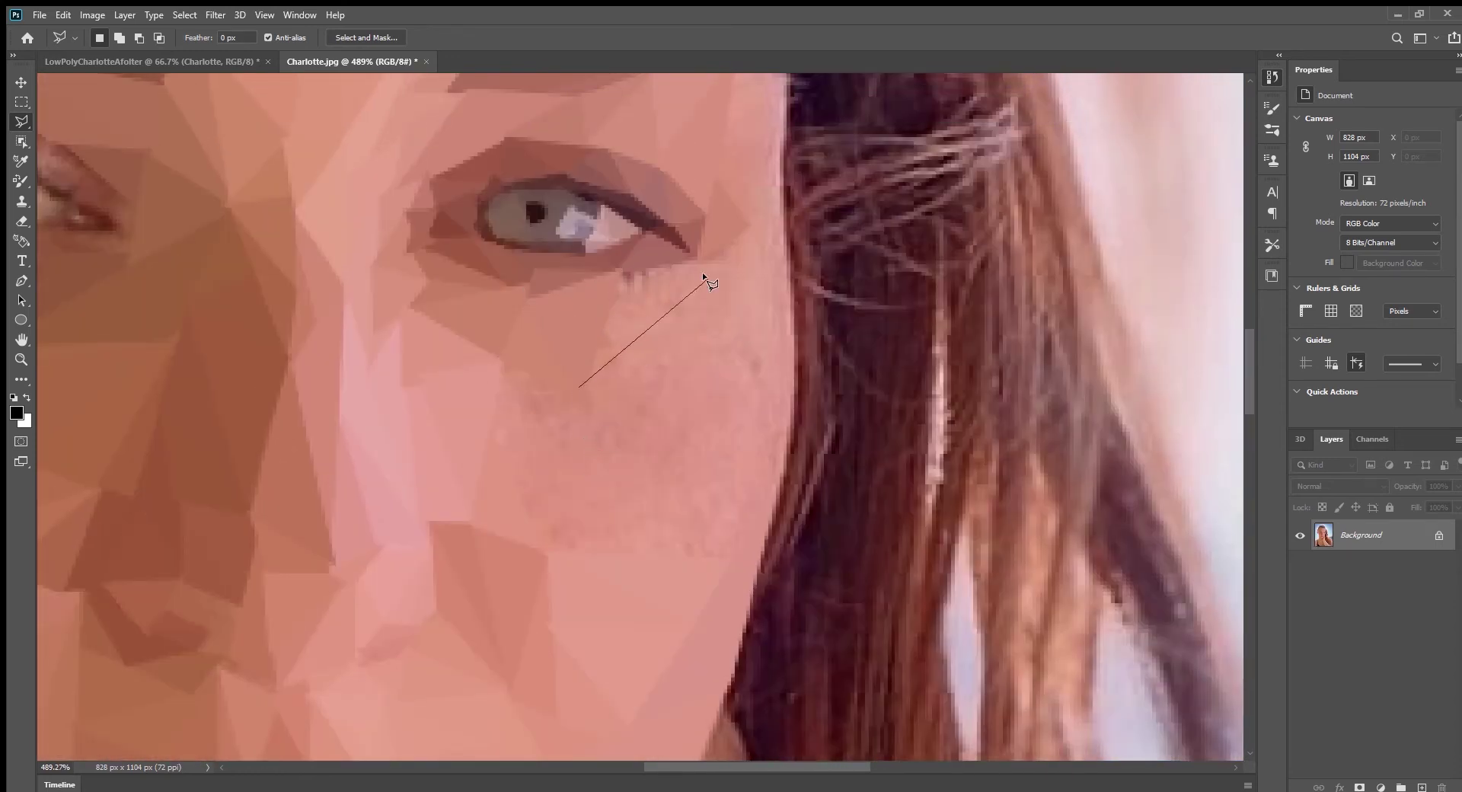
{"action": "left_click", "coordinate": [482, 442]}
{"action": "key", "text": "Escape"}
{"action": "left_click", "coordinate": [549, 489]}
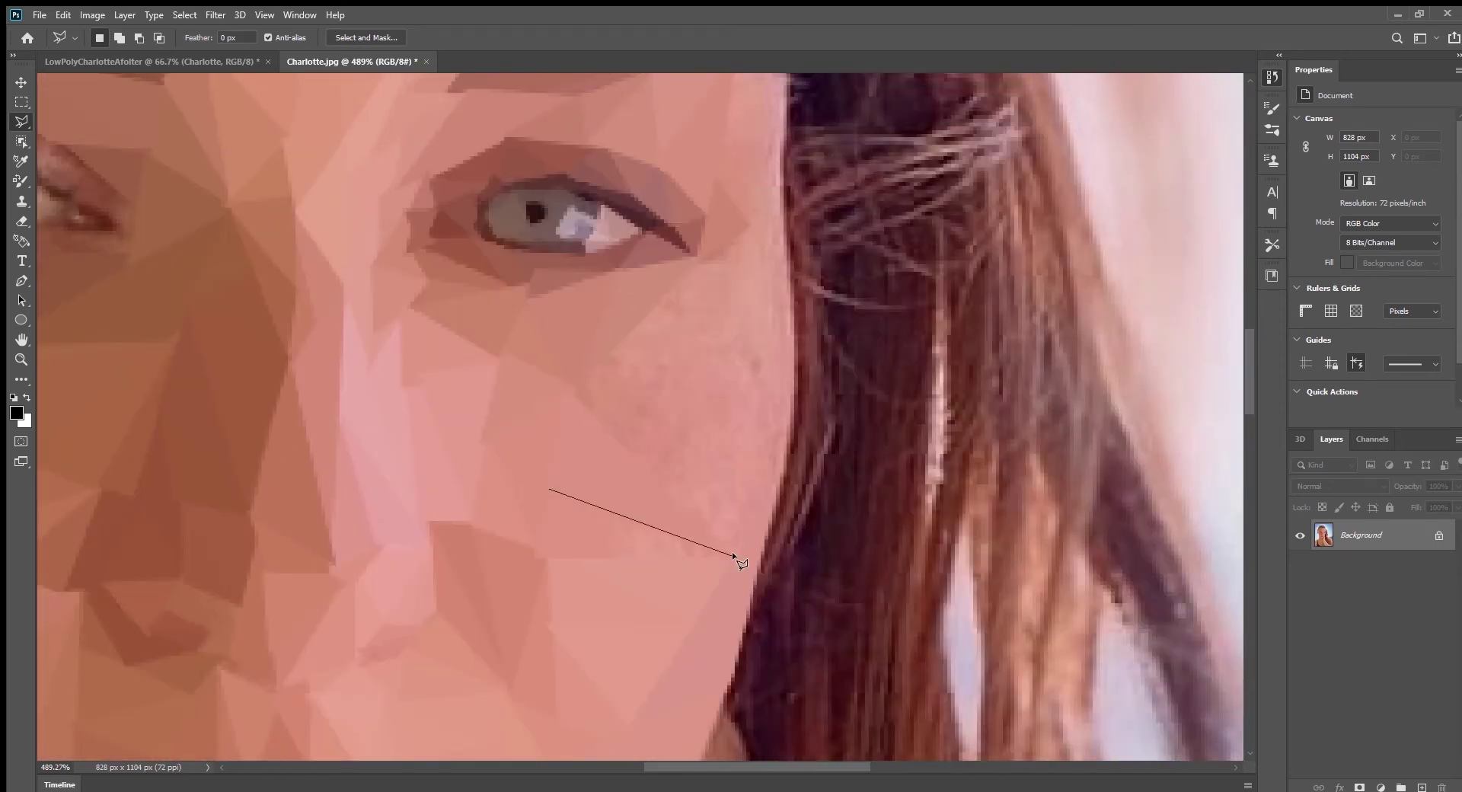
{"action": "key", "text": "Escape"}
{"action": "left_click", "coordinate": [638, 318]}
{"action": "key", "text": "Escape"}
{"action": "scroll", "coordinate": [686, 426], "scroll_direction": "up", "scroll_amount": 3}
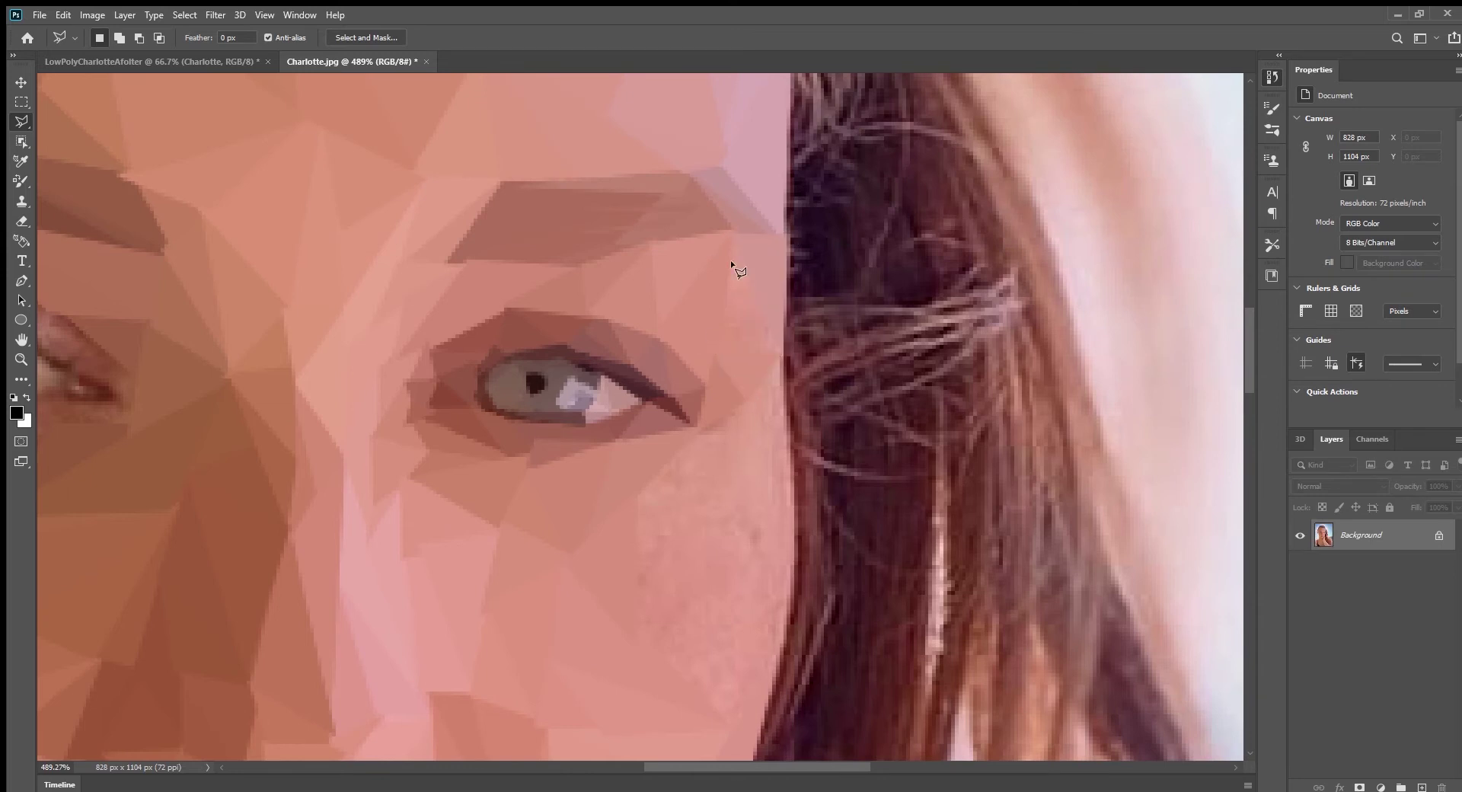
Flatten the triangle below the eye's outer corner and another cheek facet.
{"action": "scroll", "coordinate": [775, 390], "scroll_direction": "down", "scroll_amount": 1}
{"action": "left_click", "coordinate": [743, 424]}
{"action": "left_click", "coordinate": [622, 428]}
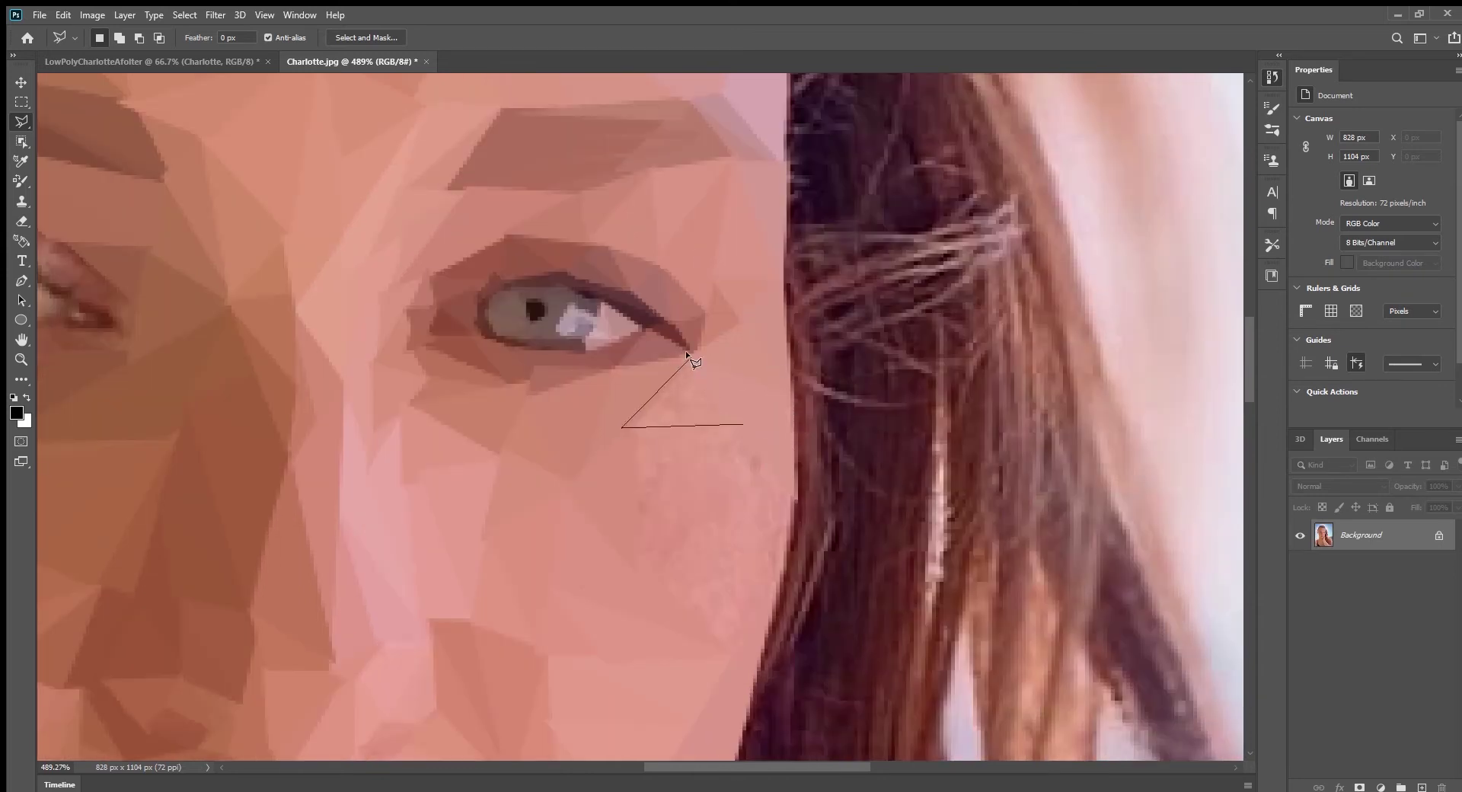
{"action": "key", "text": "Escape"}
{"action": "scroll", "coordinate": [722, 431], "scroll_direction": "down", "scroll_amount": 2}
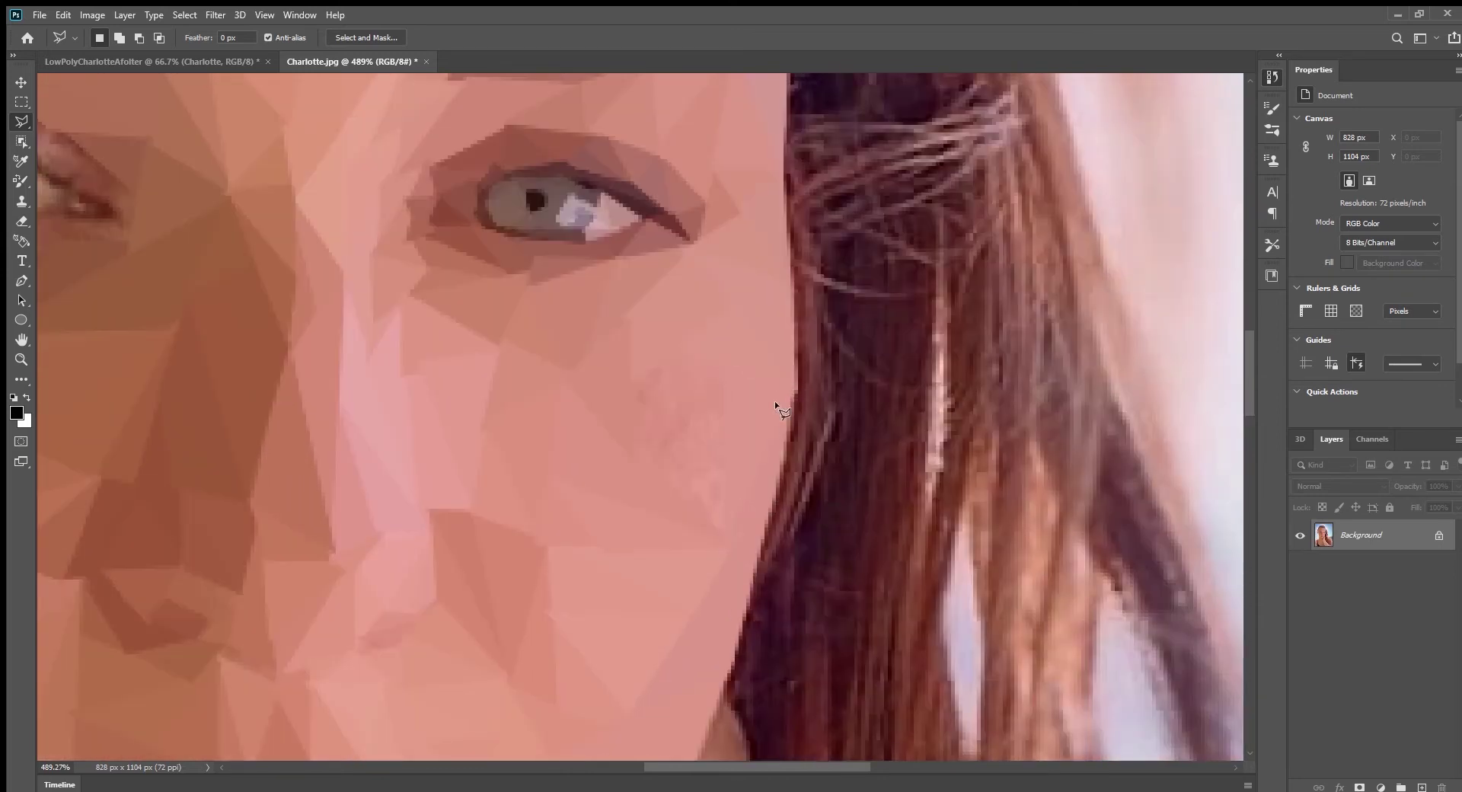
{"action": "left_click", "coordinate": [727, 404]}
{"action": "left_click", "coordinate": [620, 365]}
{"action": "key", "text": "Escape"}
{"action": "scroll", "coordinate": [655, 493], "scroll_direction": "down", "scroll_amount": 1}
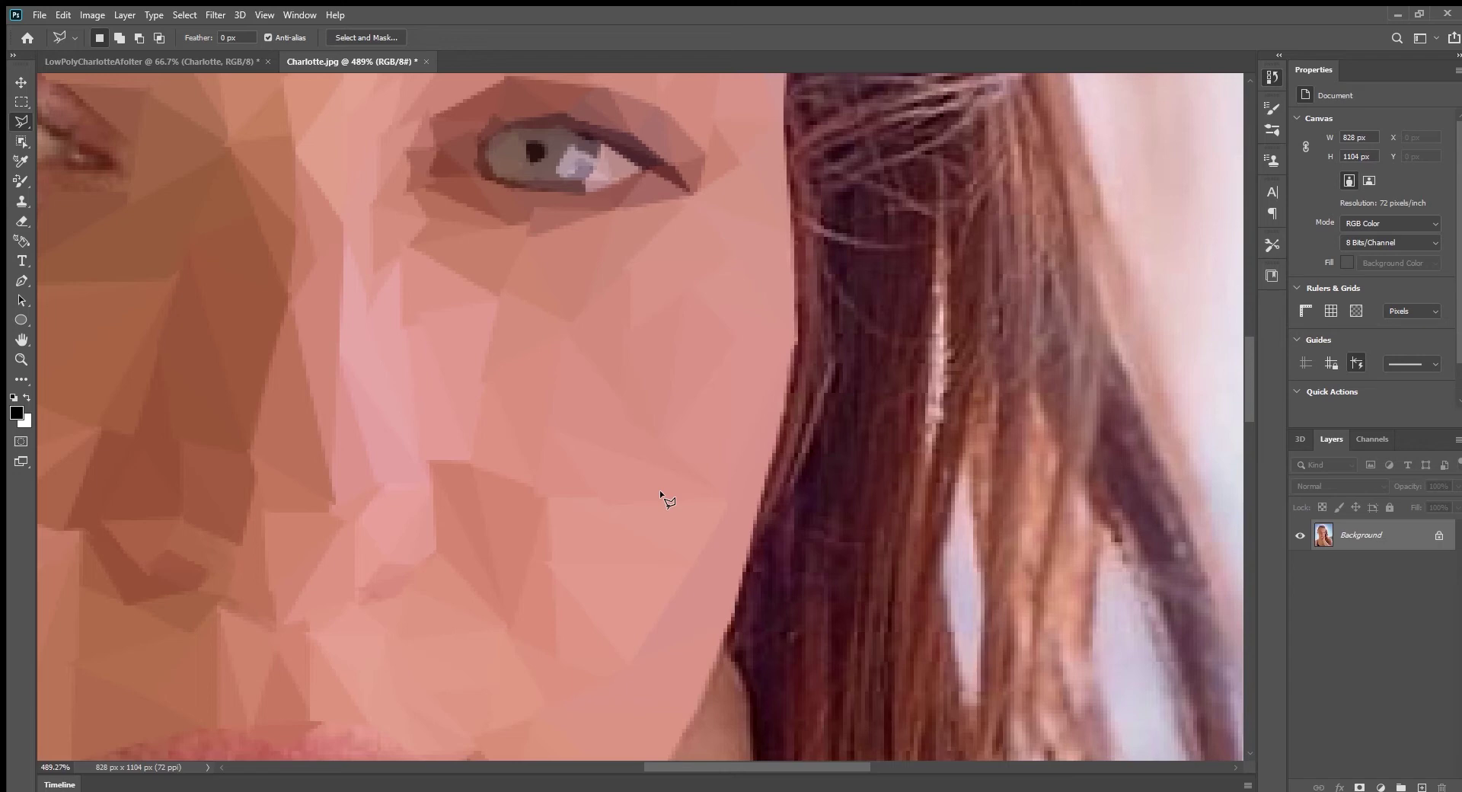
Cancel stray outlines at the lip corner and on the upper lip.
{"action": "scroll", "coordinate": [393, 482], "scroll_direction": "down", "scroll_amount": 5}
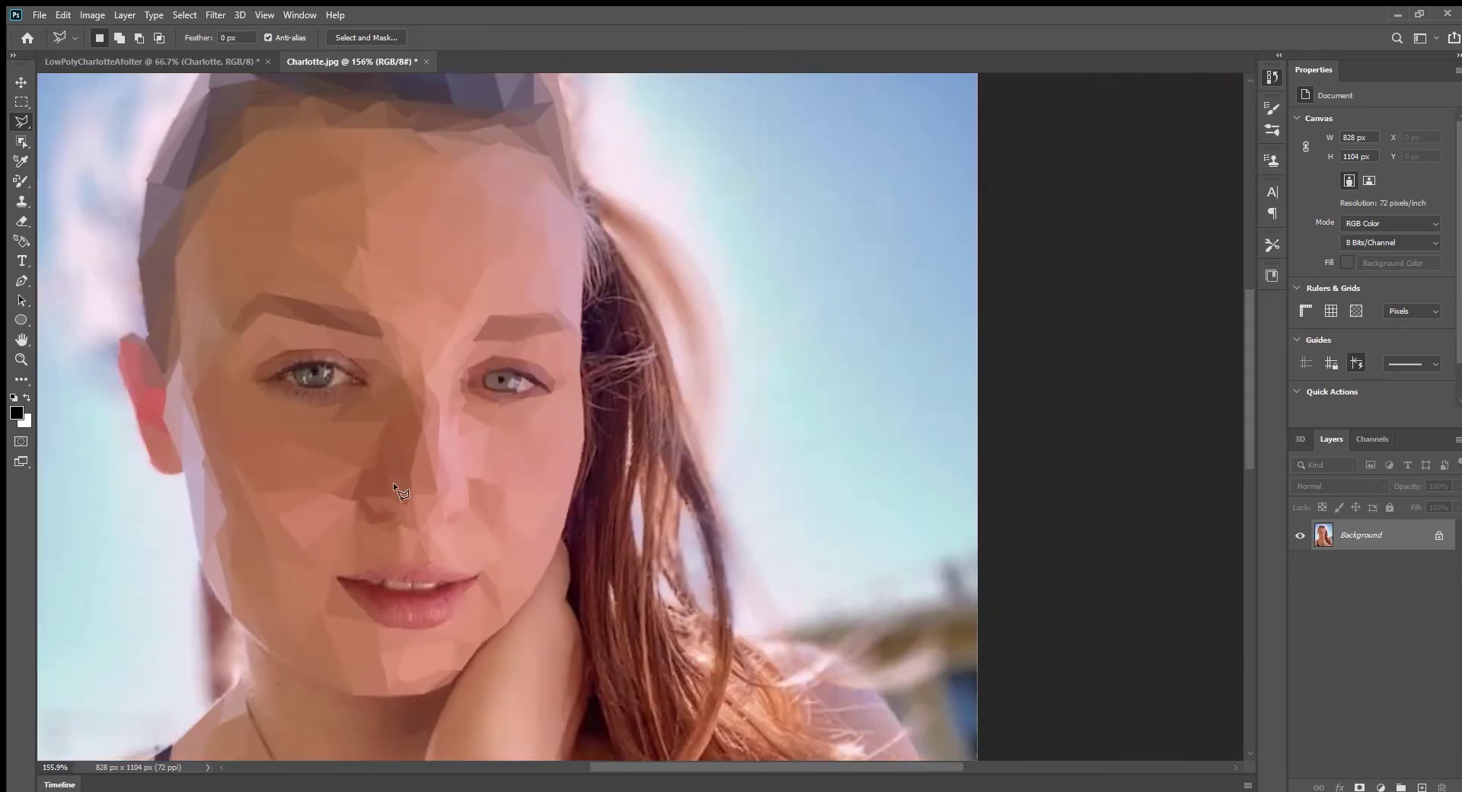
{"action": "scroll", "coordinate": [418, 437], "scroll_direction": "up", "scroll_amount": 6}
{"action": "key", "text": "Escape"}
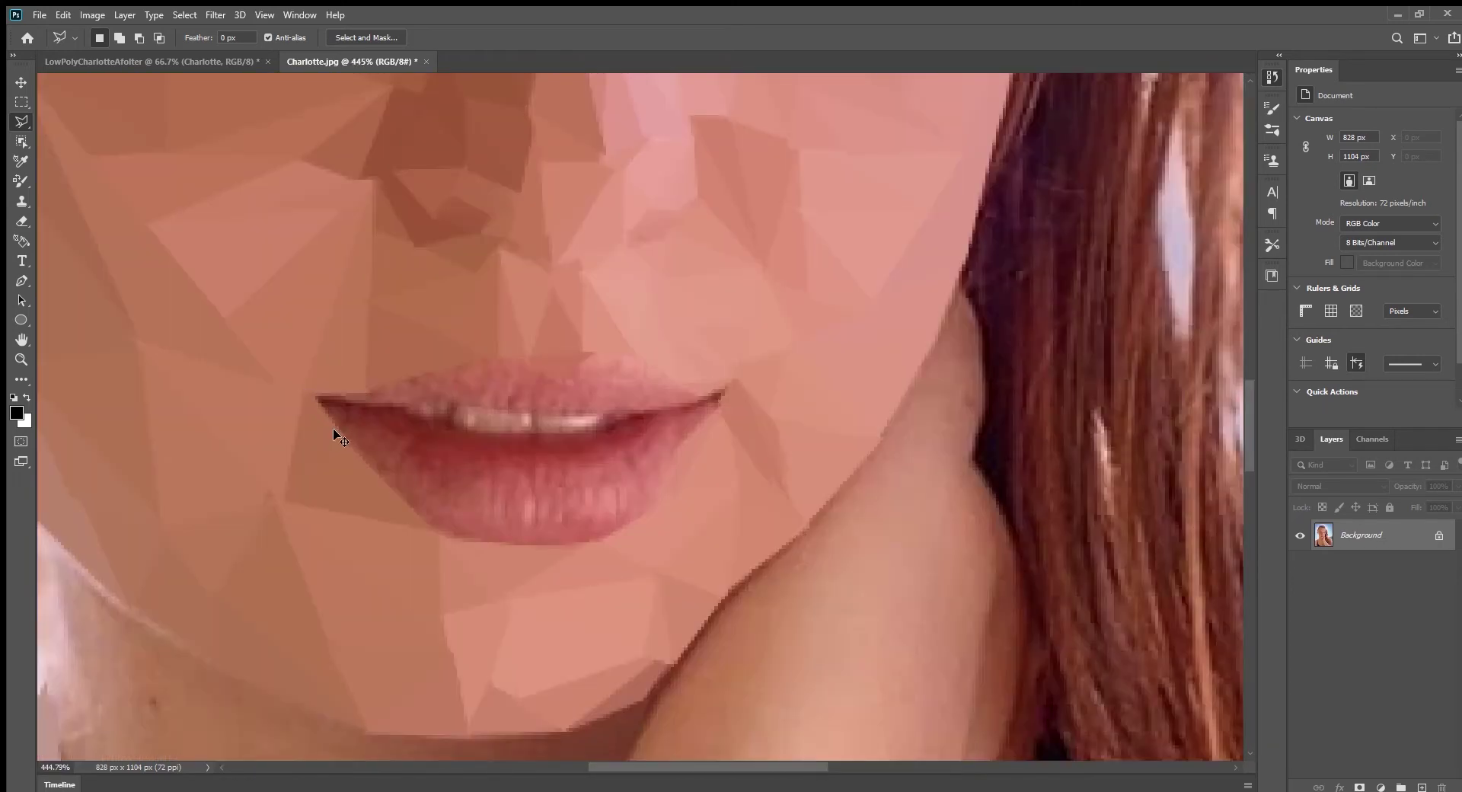
{"action": "left_click", "coordinate": [476, 410]}
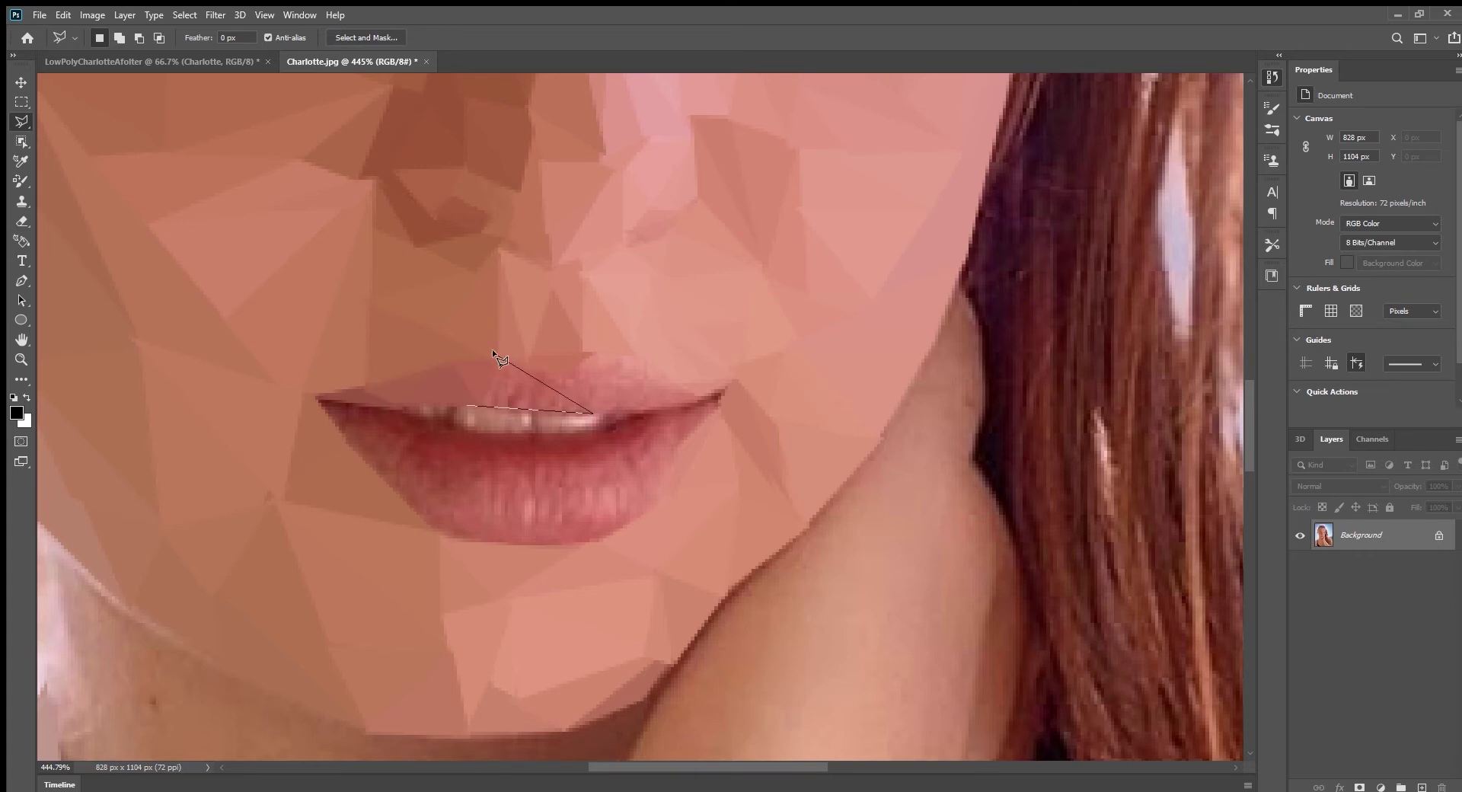
{"action": "key", "text": "Escape"}
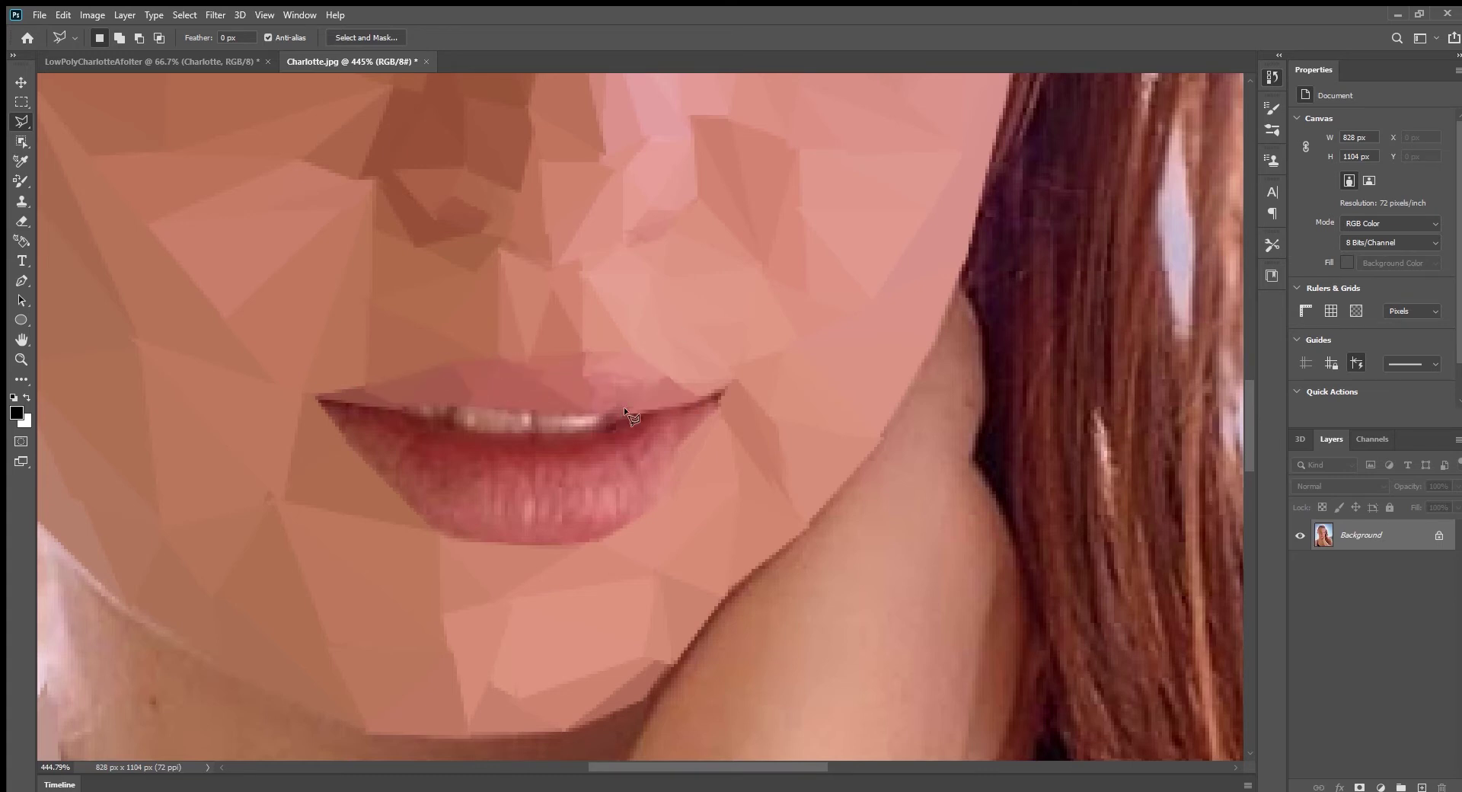
Flatten several lower-lip facets by repeating Average with Ctrl+Alt+F.
{"action": "left_click", "coordinate": [671, 379]}
{"action": "left_click", "coordinate": [404, 468]}
{"action": "key", "text": "ctrl+alt+f"}
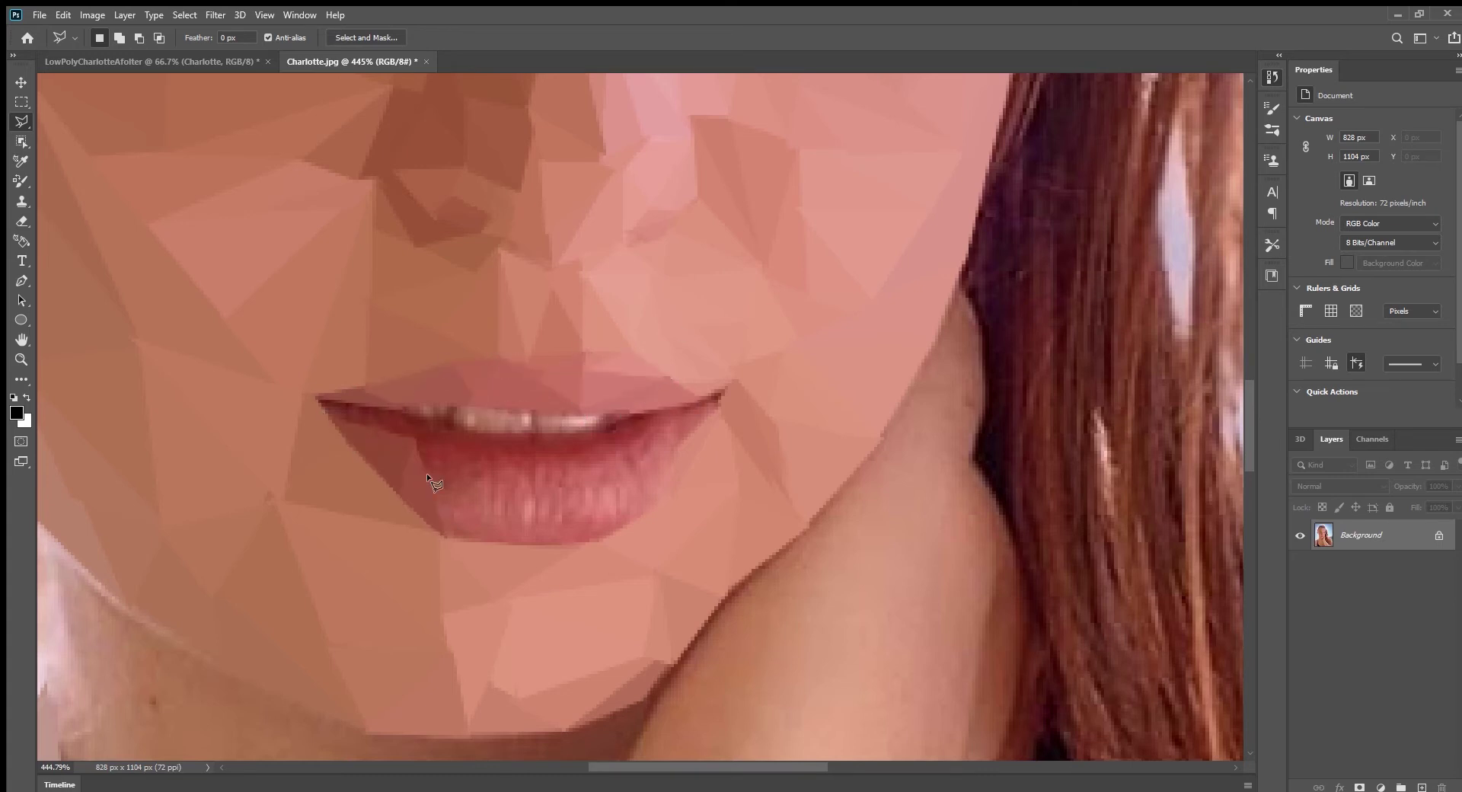
{"action": "left_click", "coordinate": [426, 473]}
{"action": "key", "text": "ctrl+alt+f"}
{"action": "left_click", "coordinate": [482, 455]}
{"action": "key", "text": "ctrl+alt+f"}
{"action": "key", "text": "ctrl+alt+f"}
{"action": "key", "text": "ctrl+alt+f"}
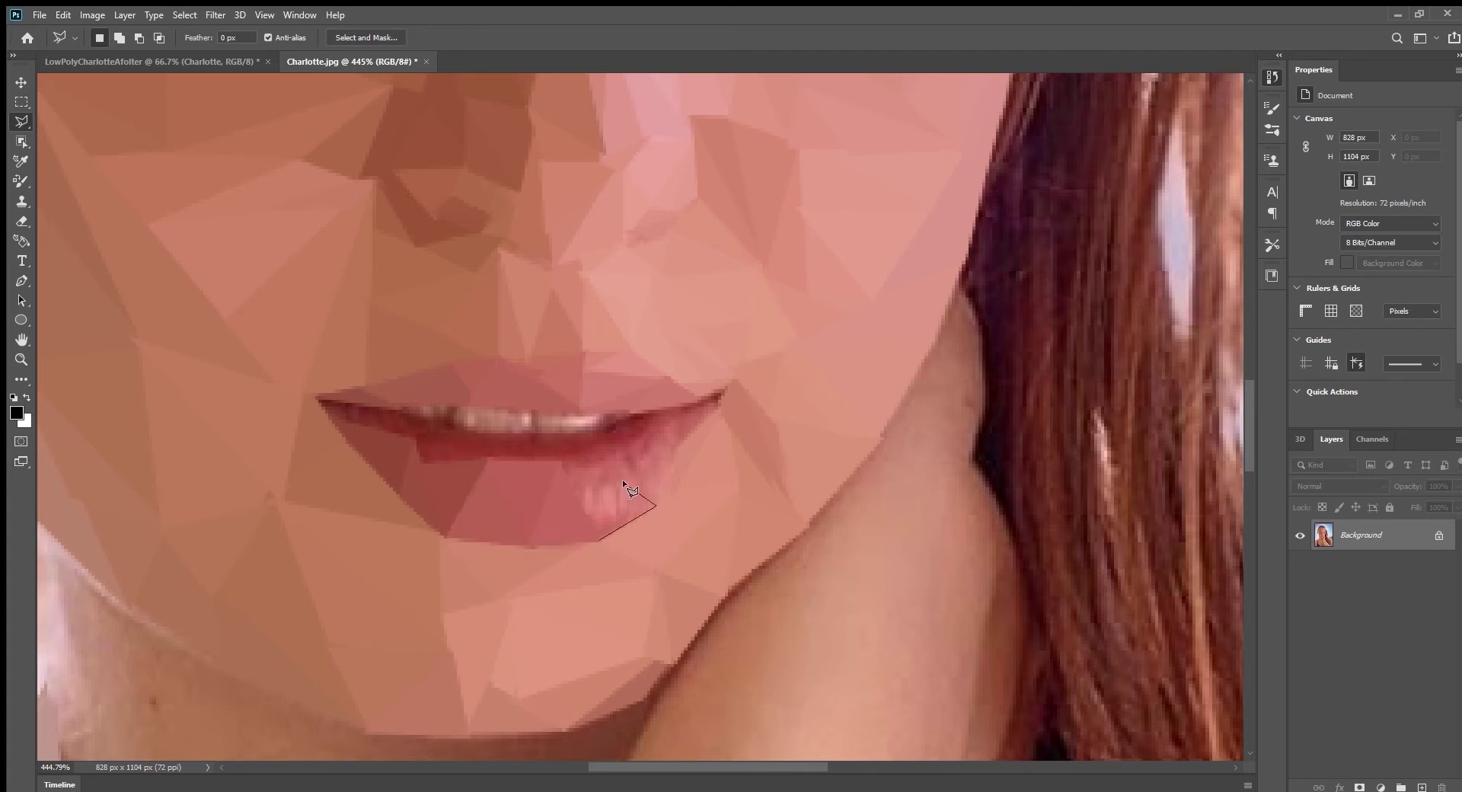
{"action": "key", "text": "ctrl+alt+f"}
Flatten the right lower-lip facet and the thin lip-corner facet beside the teeth.
{"action": "left_click", "coordinate": [656, 504]}
{"action": "left_click", "coordinate": [679, 444]}
{"action": "key", "text": "Escape"}
{"action": "left_click", "coordinate": [662, 412]}
{"action": "double_click", "coordinate": [719, 389]}
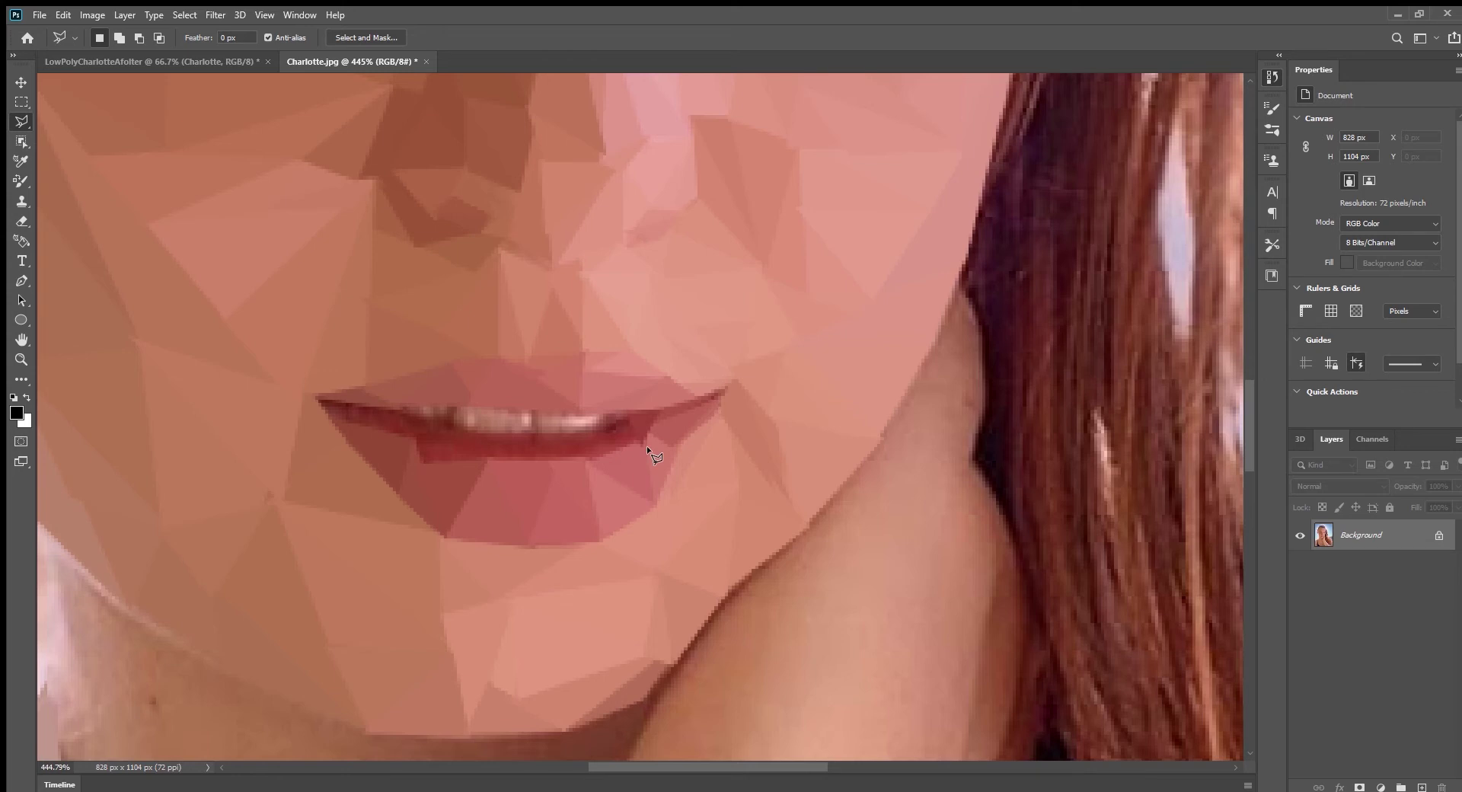
{"action": "key", "text": "ctrl+alt+f"}
Outline and flatten the left lower-lip facet.
{"action": "left_click", "coordinate": [450, 423]}
{"action": "left_click", "coordinate": [318, 398]}
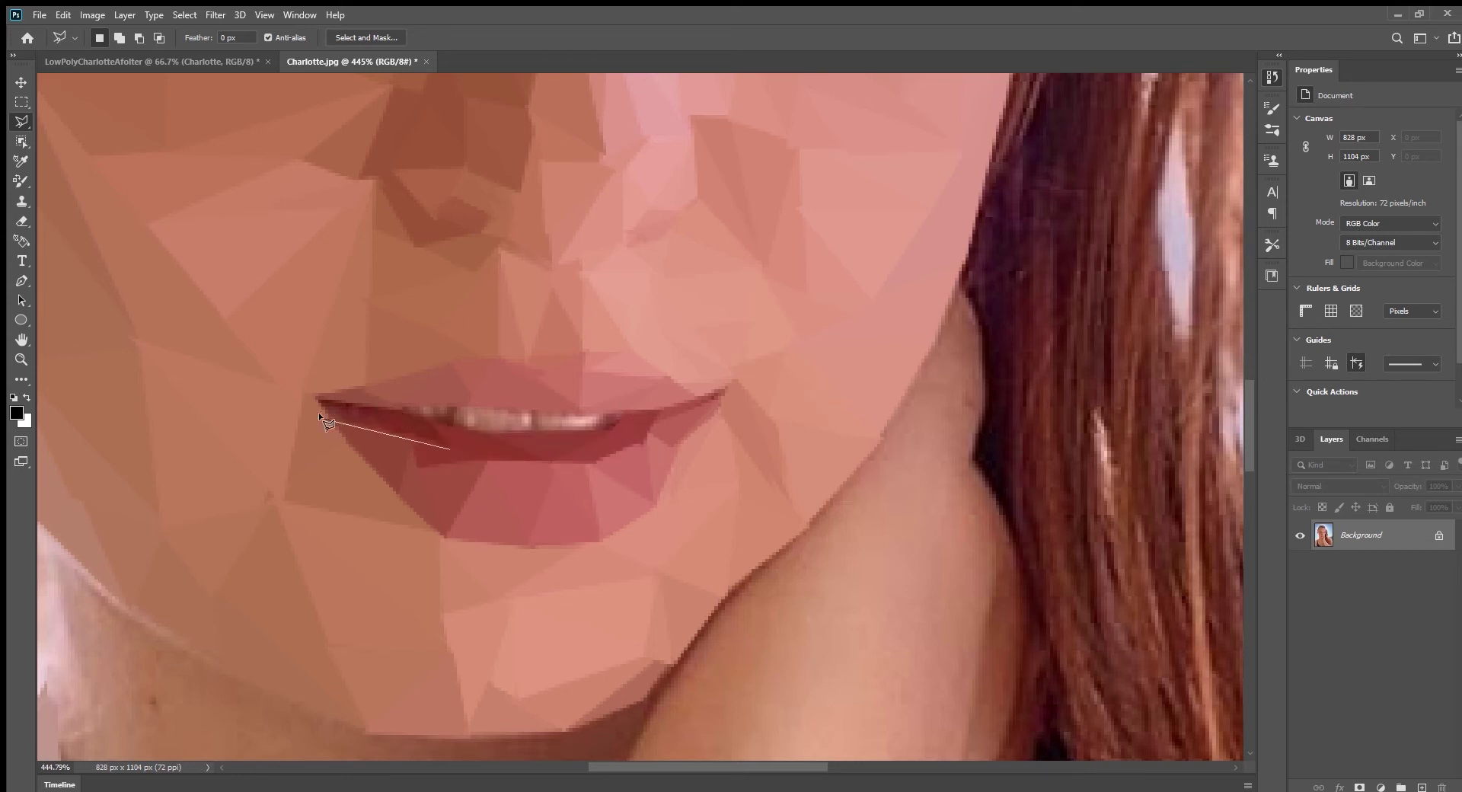
{"action": "double_click", "coordinate": [385, 408]}
{"action": "key", "text": "ctrl+alt+f"}
{"action": "left_click", "coordinate": [456, 405]}
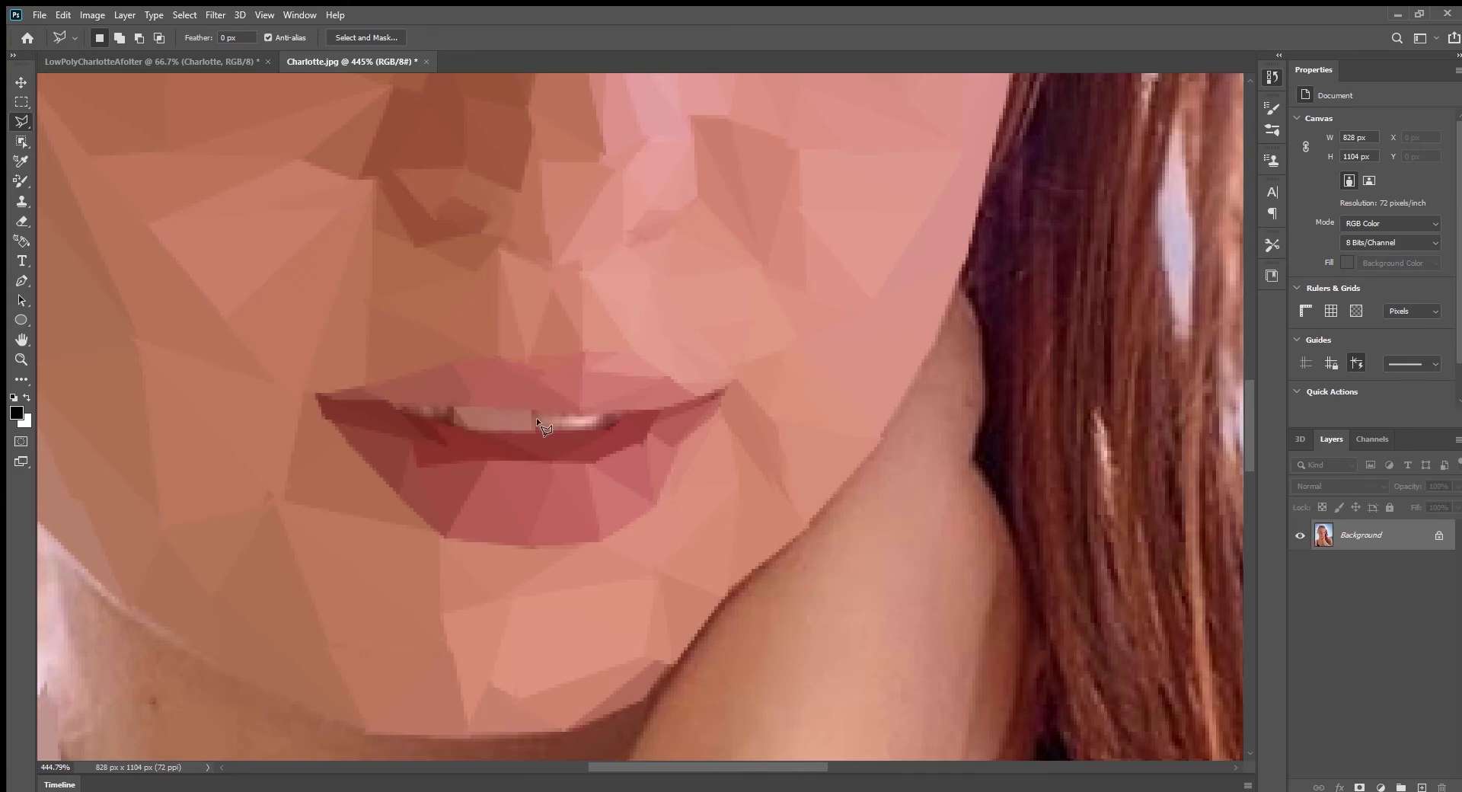
Place a corner on the lip line by the teeth, then scroll toward the left eye.
{"action": "scroll", "coordinate": [548, 427], "scroll_direction": "up", "scroll_amount": 5}
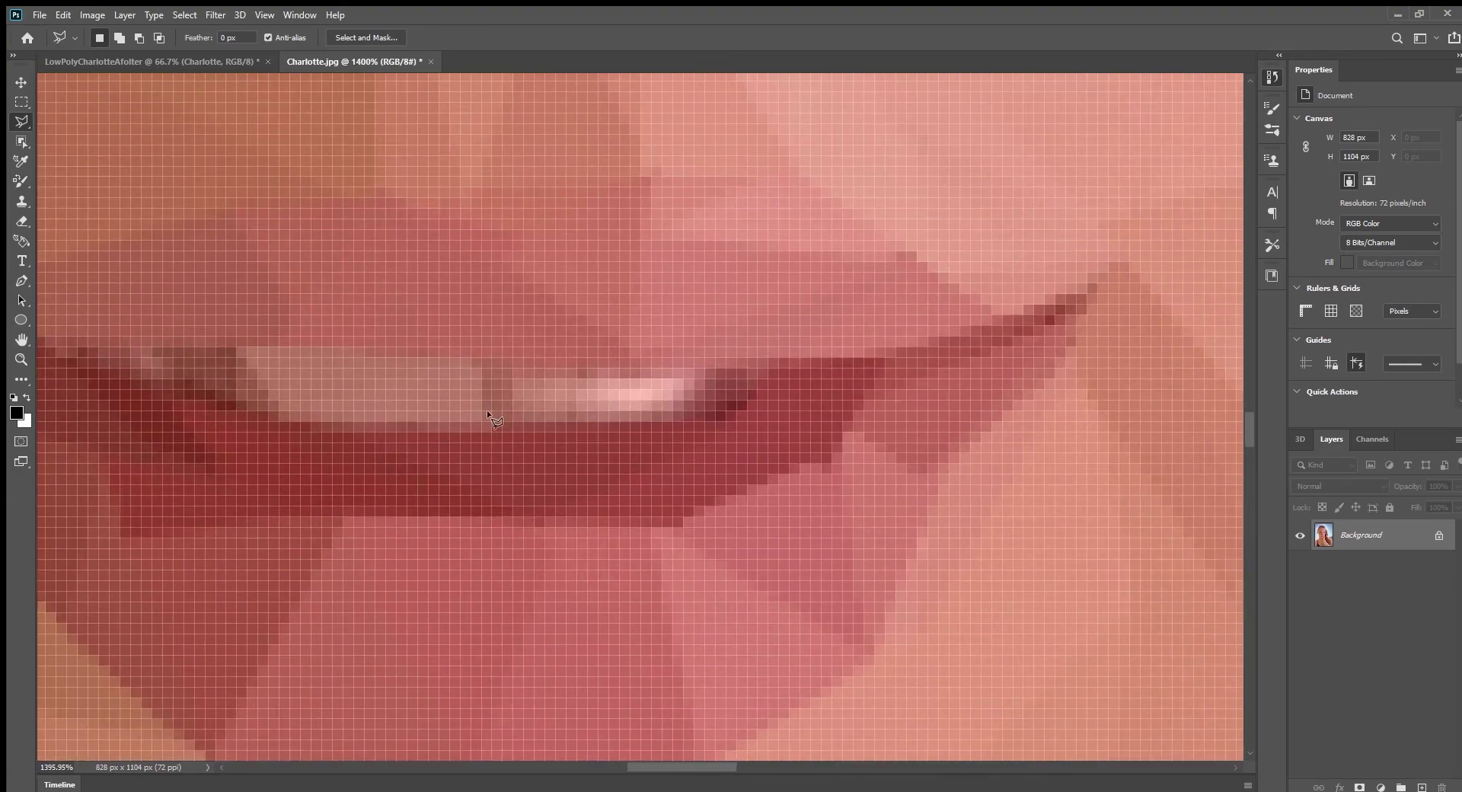
{"action": "left_click", "coordinate": [596, 416]}
{"action": "scroll", "coordinate": [435, 424], "scroll_direction": "down", "scroll_amount": 5}
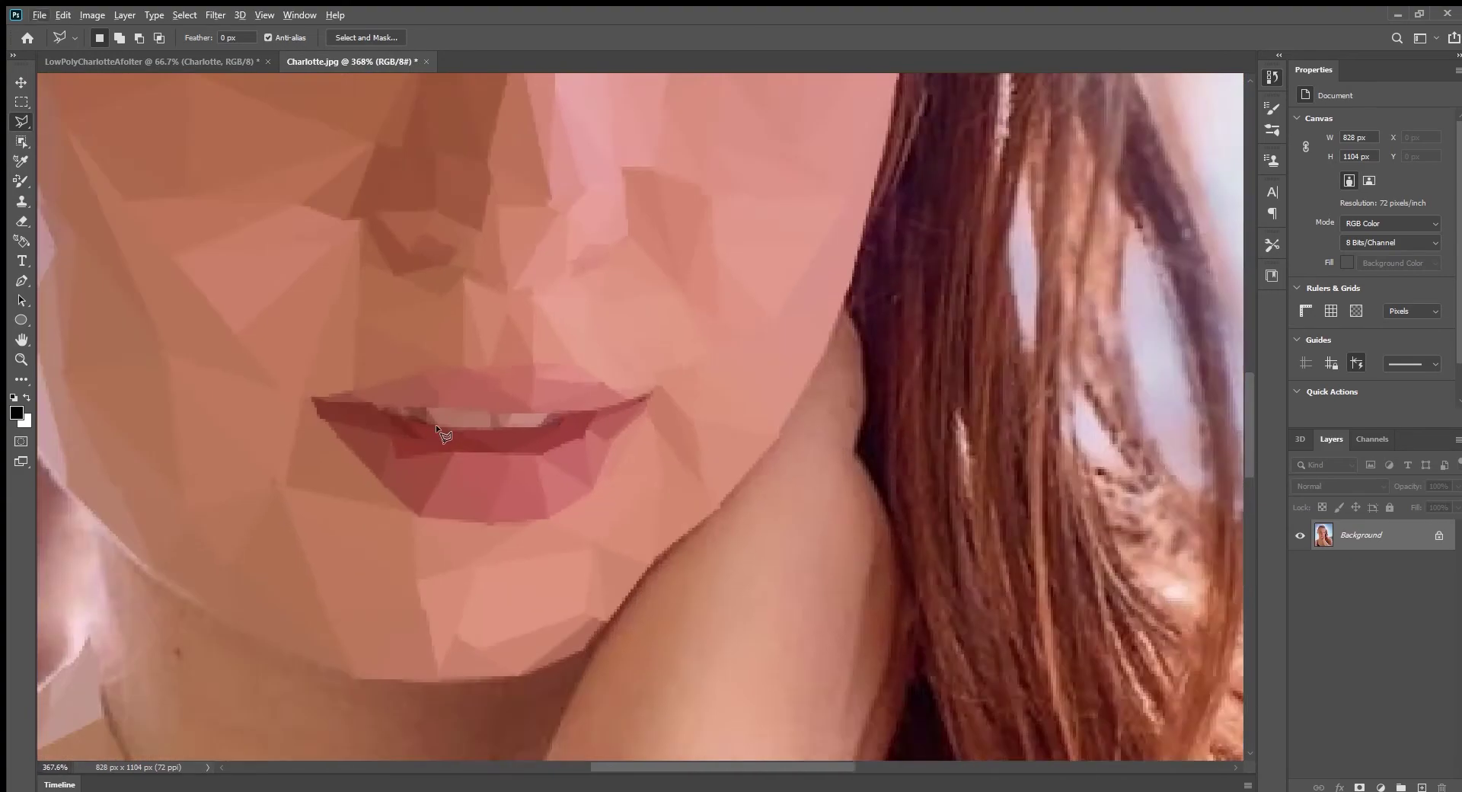
{"action": "scroll", "coordinate": [362, 443], "scroll_direction": "down", "scroll_amount": 3}
{"action": "scroll", "coordinate": [596, 294], "scroll_direction": "down", "scroll_amount": 1}
{"action": "scroll", "coordinate": [393, 328], "scroll_direction": "up", "scroll_amount": 5}
Try facet outlines near and above the left eye, discarding misplaced corners.
{"action": "scroll", "coordinate": [393, 328], "scroll_direction": "down", "scroll_amount": 1}
{"action": "left_click", "coordinate": [397, 335]}
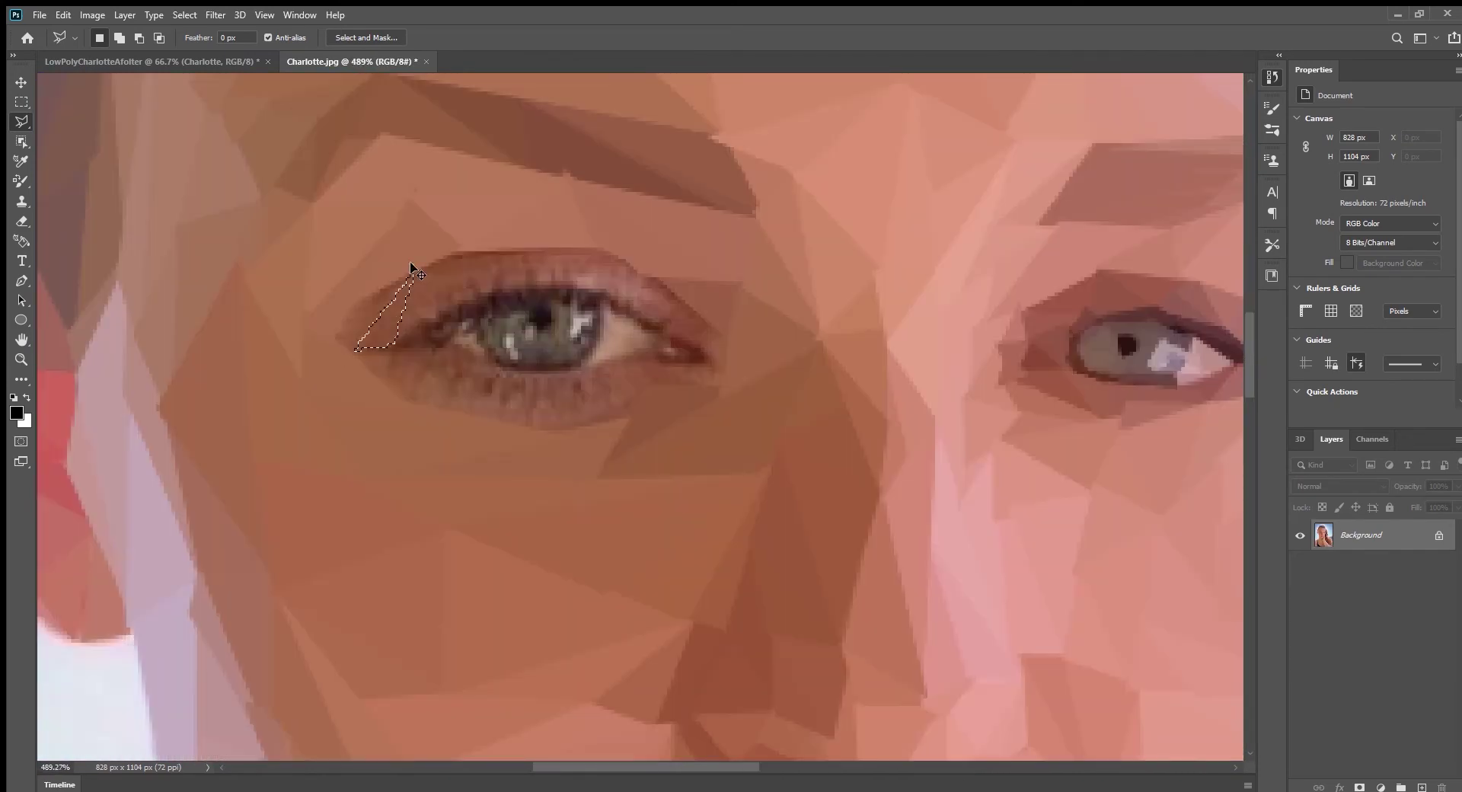
{"action": "left_click", "coordinate": [473, 294]}
{"action": "key", "text": "Escape"}
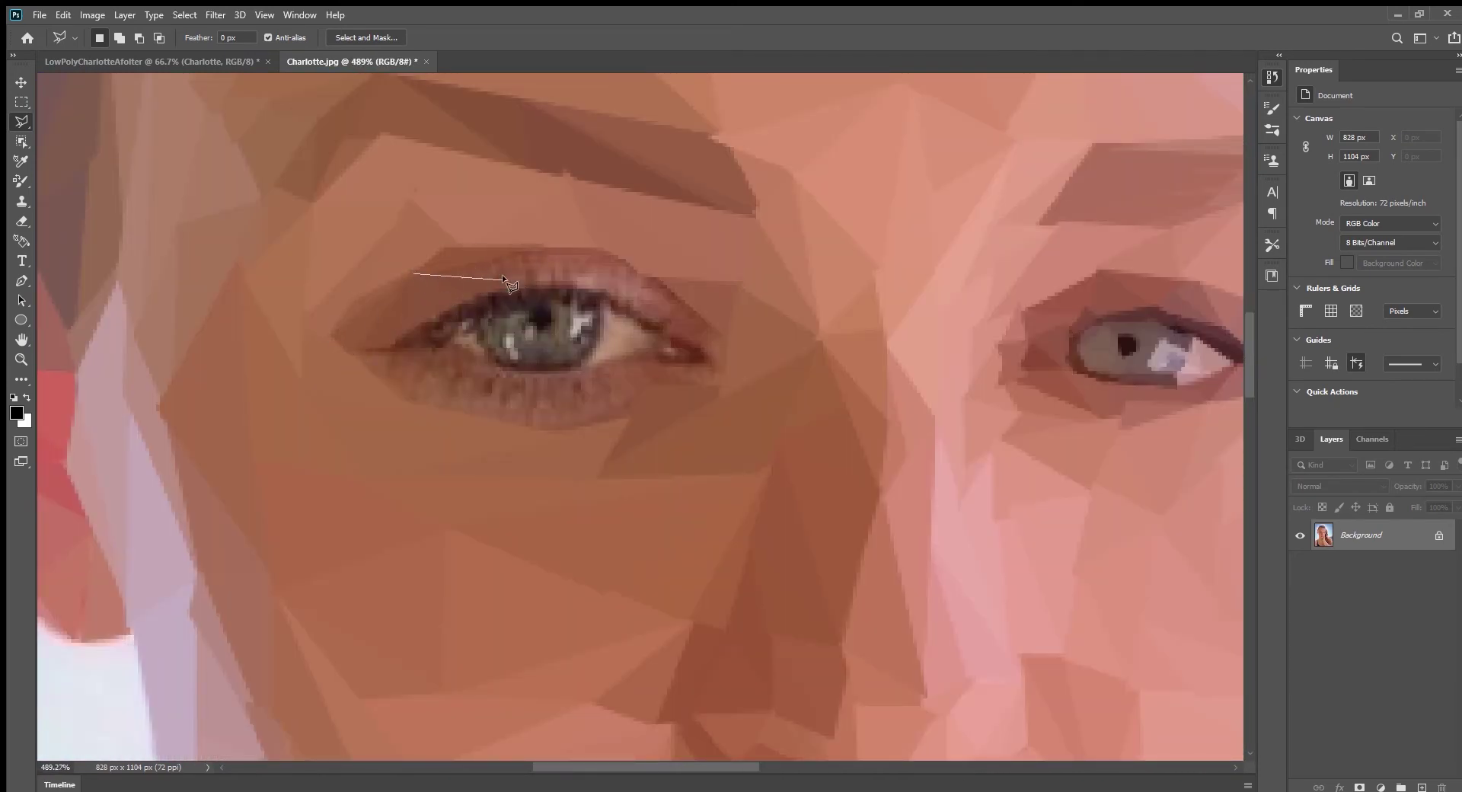
{"action": "left_click", "coordinate": [598, 259]}
{"action": "left_click", "coordinate": [662, 317]}
{"action": "key", "text": "BackSpace"}
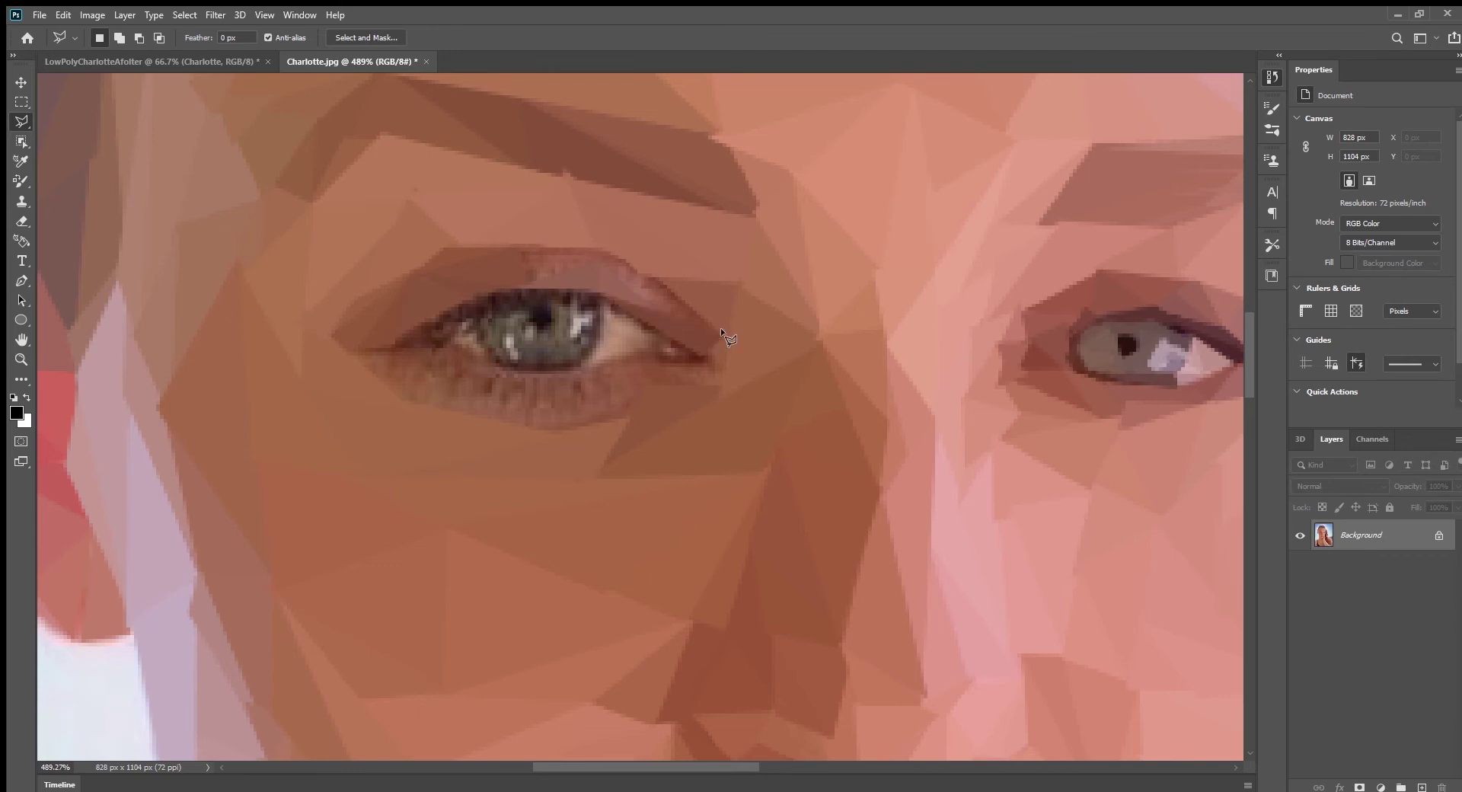
{"action": "key", "text": "Escape"}
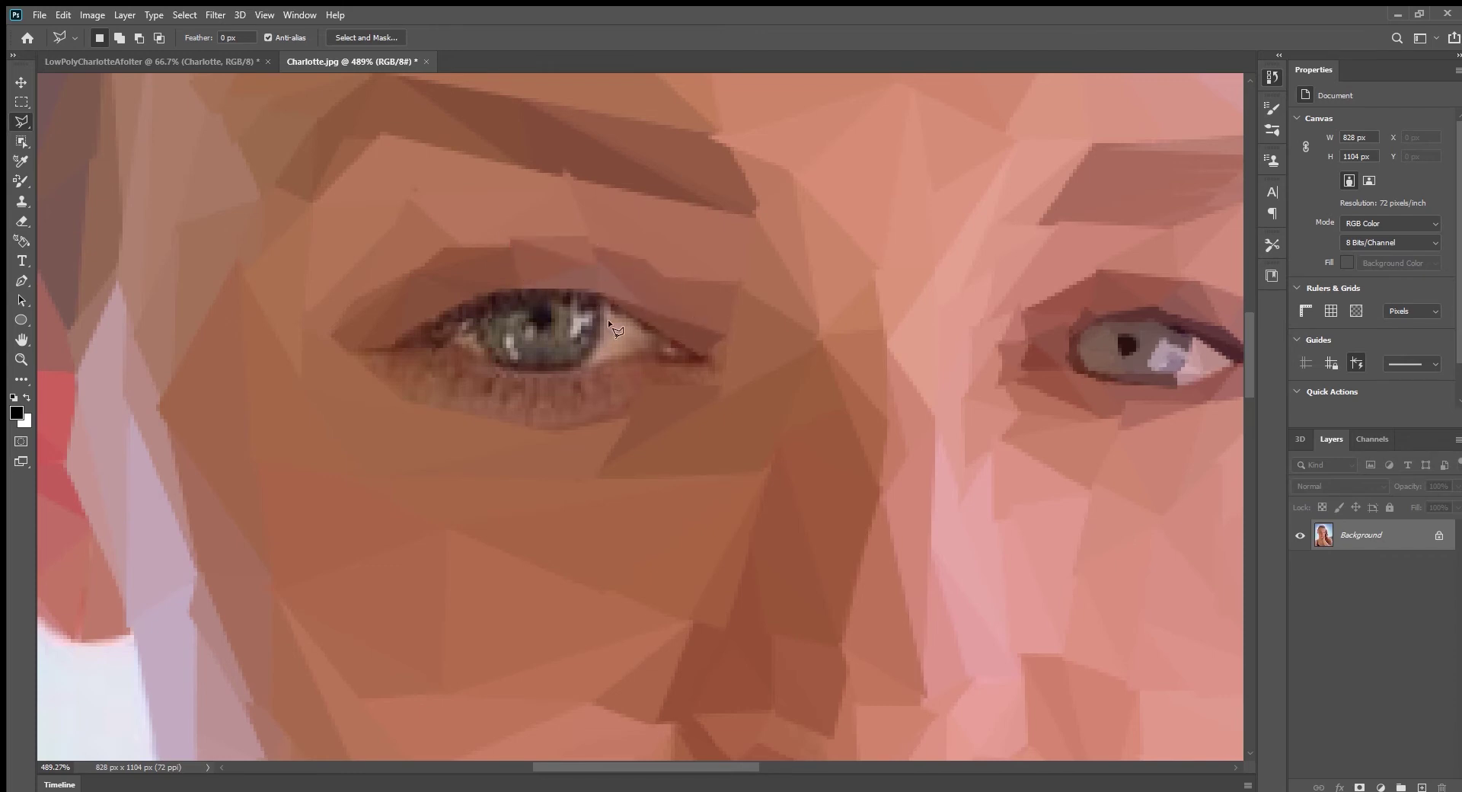
Fill a triangle at the left eye corner with its averaged colour, then start an iris triangle.
{"action": "left_click", "coordinate": [707, 367]}
{"action": "key", "text": "Escape"}
{"action": "left_click", "coordinate": [537, 434]}
{"action": "key", "text": "Escape"}
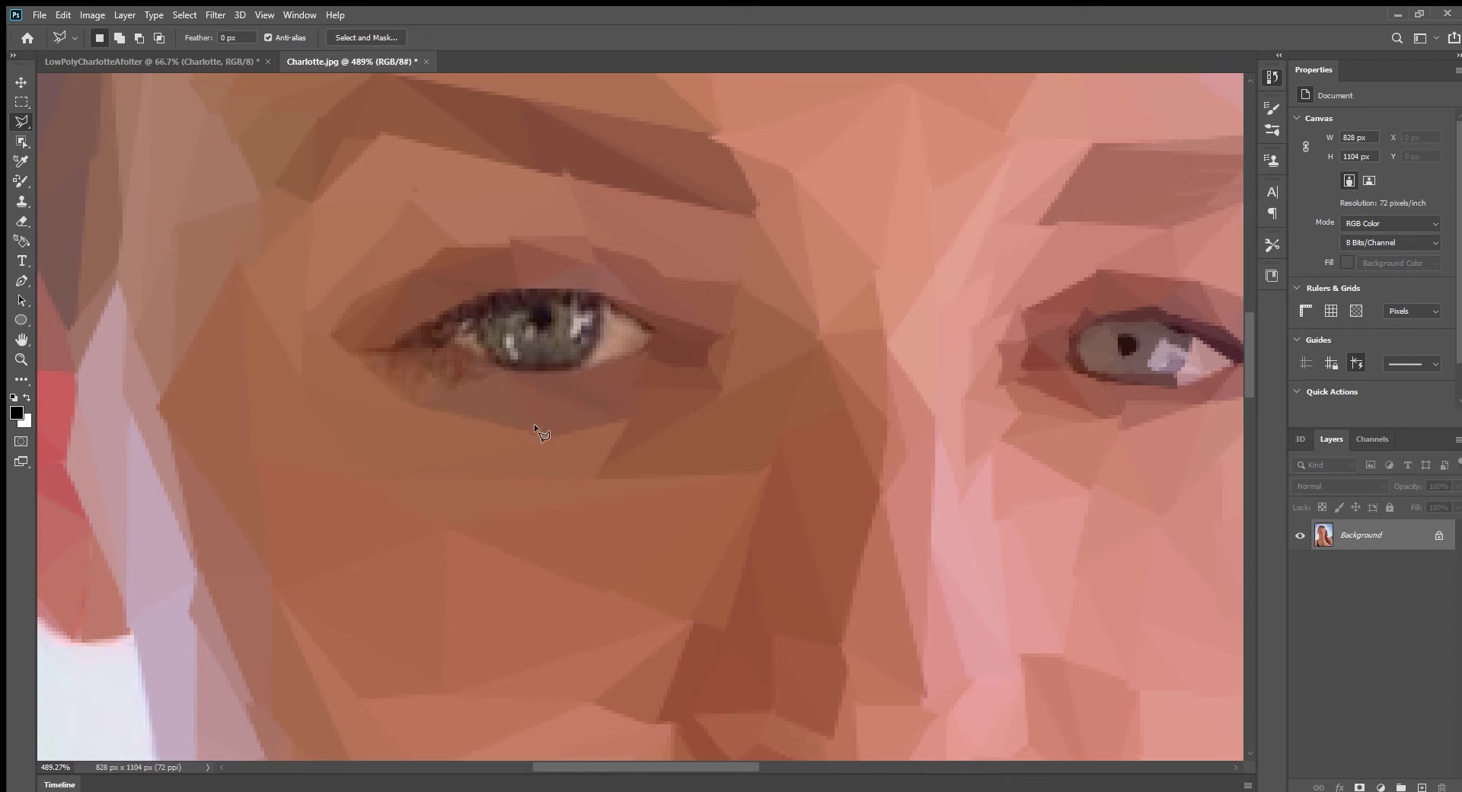
{"action": "left_click", "coordinate": [444, 347]}
{"action": "left_click", "coordinate": [480, 293]}
{"action": "double_click", "coordinate": [390, 341]}
{"action": "key", "text": "ctrl+f"}
{"action": "key", "text": "ctrl+d"}
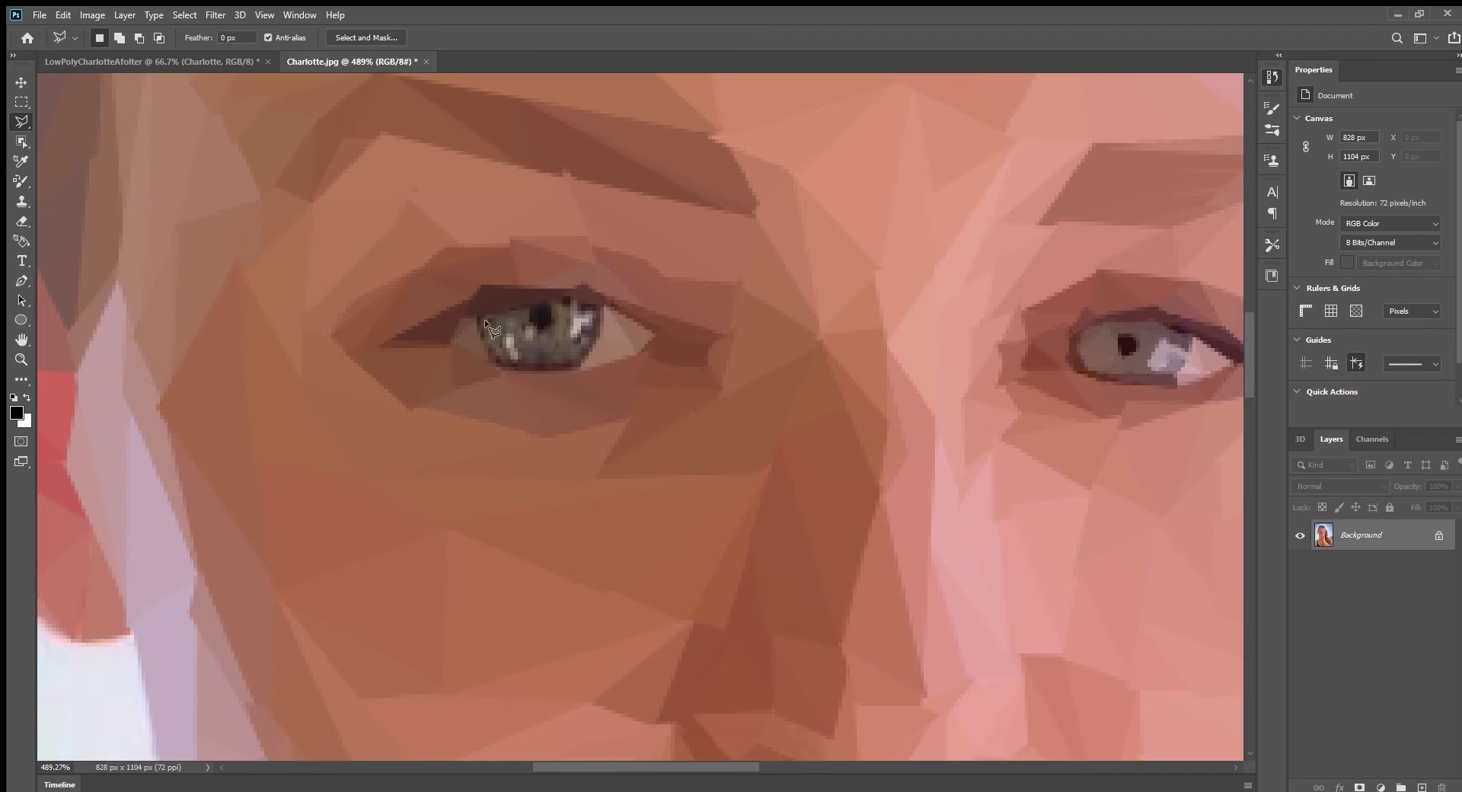
{"action": "left_click", "coordinate": [539, 329]}
Facet the hair edge beside the cheek with a first triangle filled with its average colour.
{"action": "scroll", "coordinate": [792, 426], "scroll_direction": "down", "scroll_amount": 10}
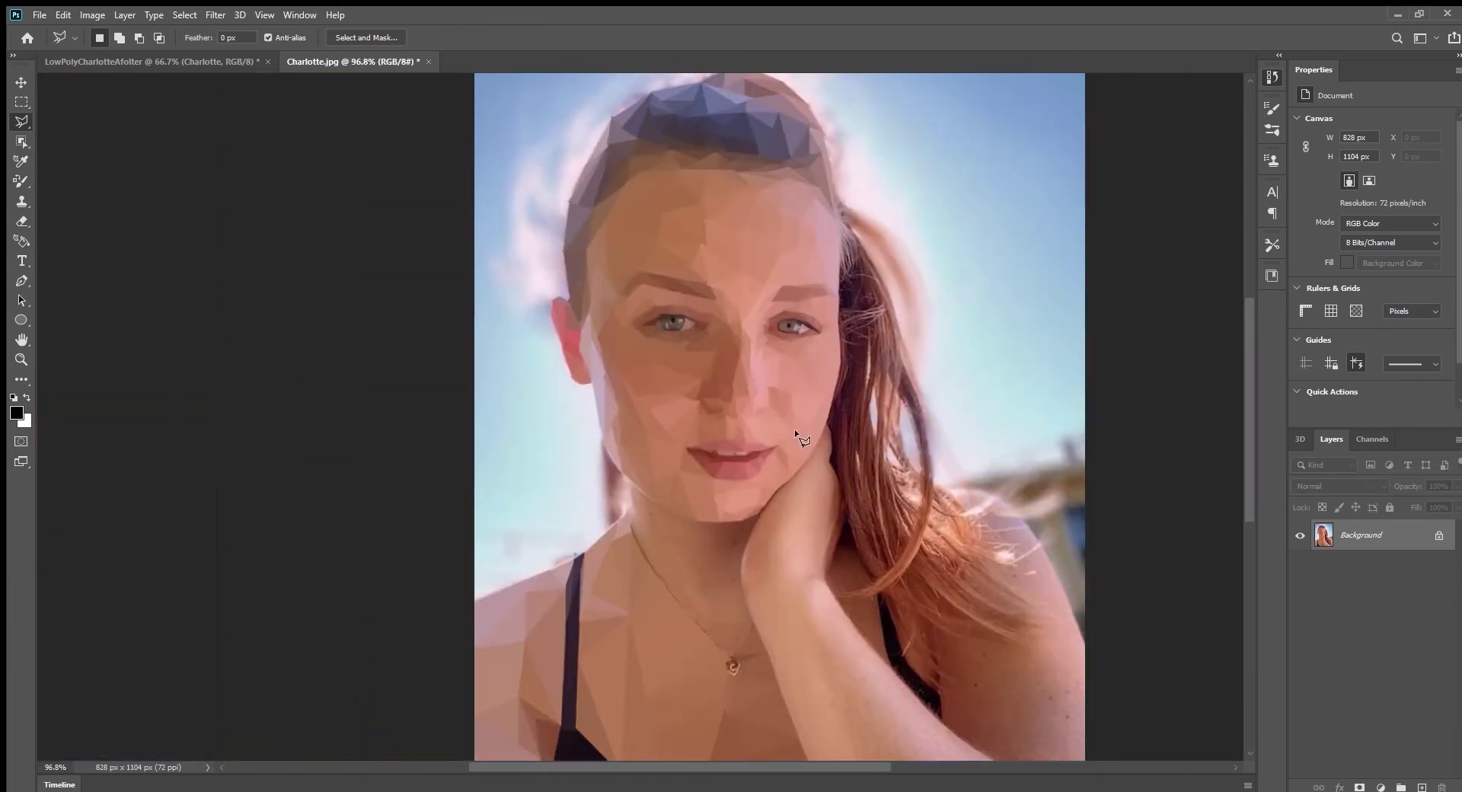
{"action": "scroll", "coordinate": [798, 432], "scroll_direction": "up", "scroll_amount": 5}
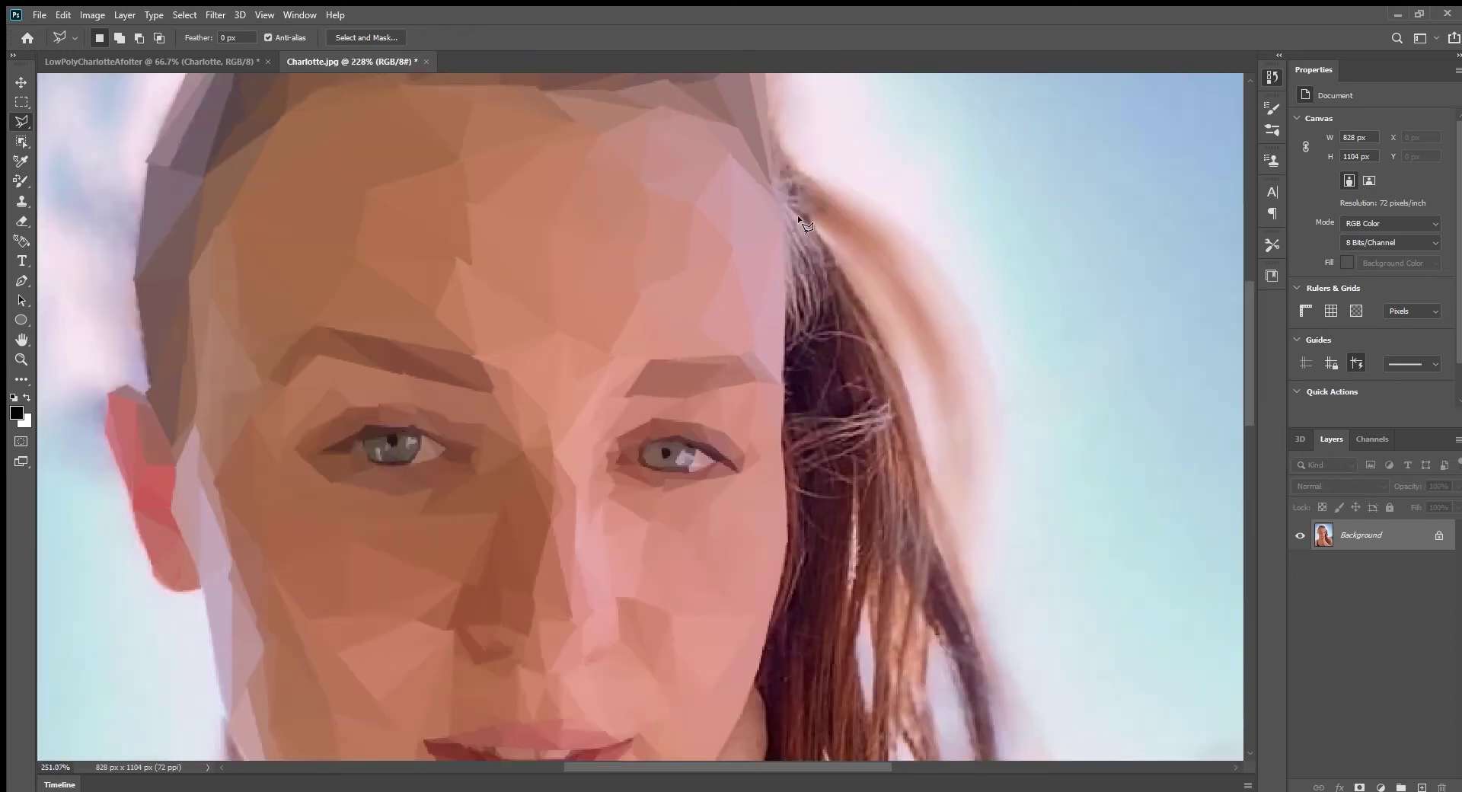
{"action": "left_click", "coordinate": [779, 491]}
{"action": "left_click", "coordinate": [777, 543]}
{"action": "left_click", "coordinate": [871, 468]}
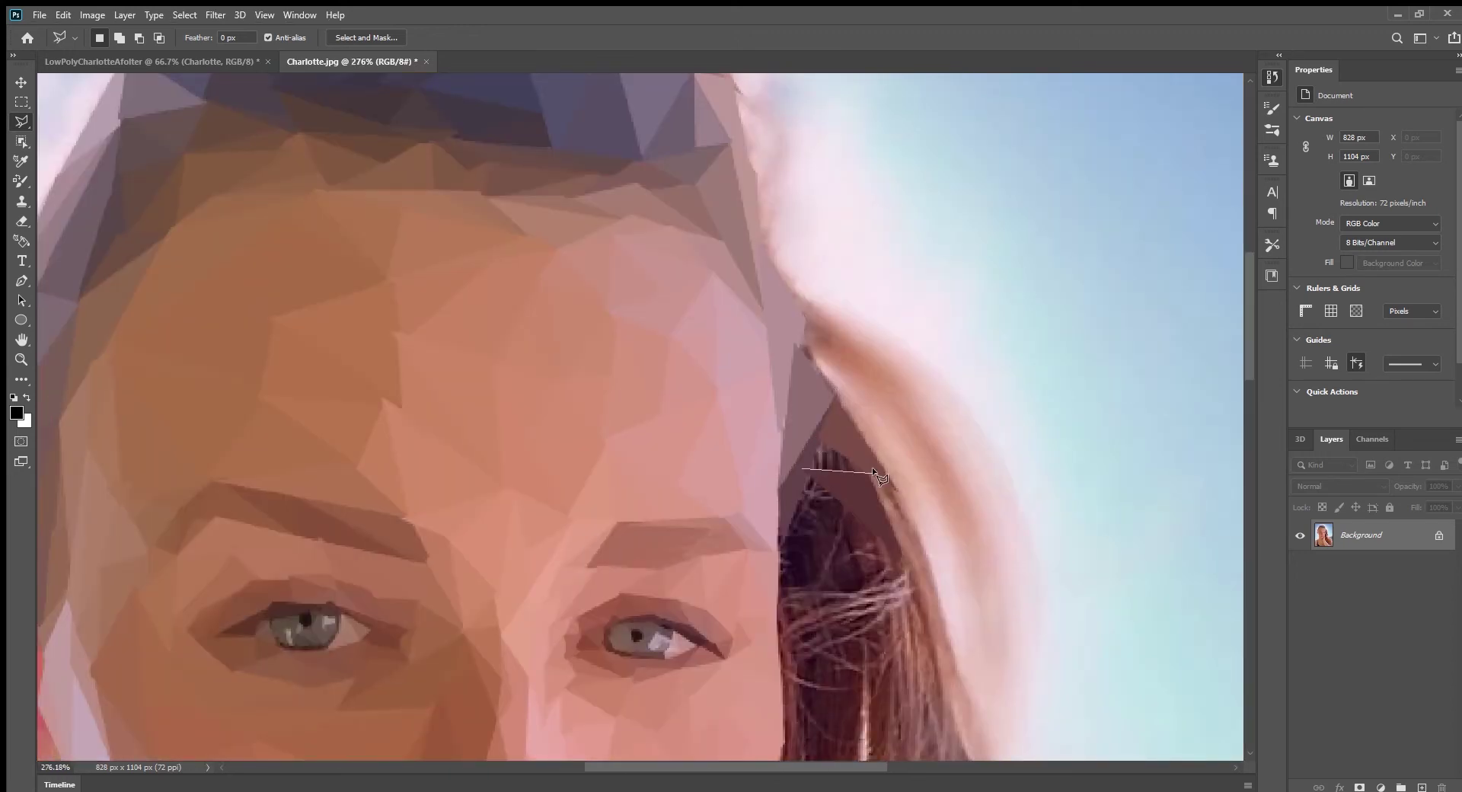
{"action": "left_click", "coordinate": [778, 491]}
{"action": "key", "text": "ctrl+f"}
Add two more averaged triangles along the hair's upper and left edges.
{"action": "left_click", "coordinate": [858, 467]}
{"action": "scroll", "coordinate": [838, 457], "scroll_direction": "down", "scroll_amount": 3}
{"action": "scroll", "coordinate": [914, 411], "scroll_direction": "down", "scroll_amount": 3}
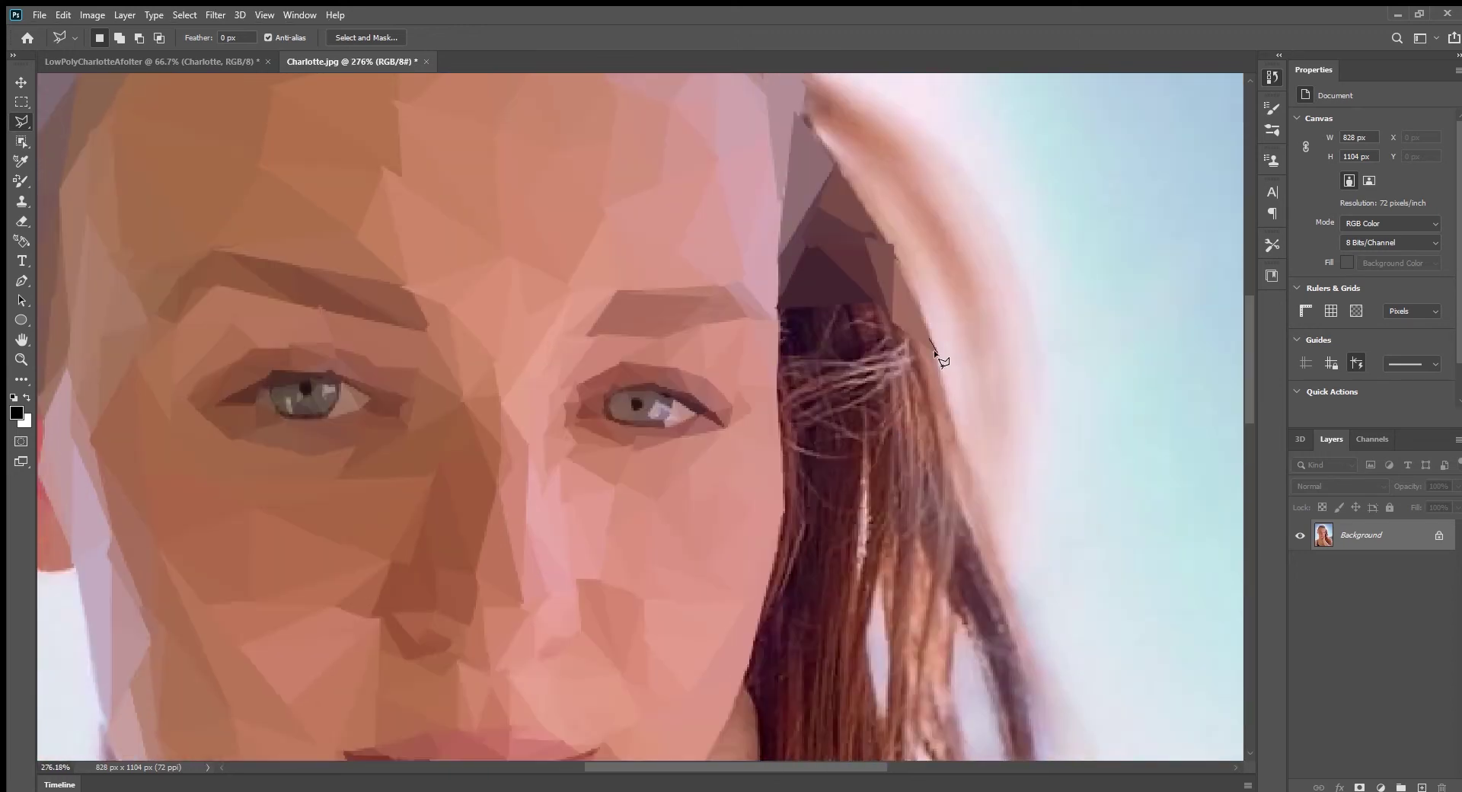
{"action": "left_click", "coordinate": [912, 396]}
{"action": "key", "text": "ctrl+f"}
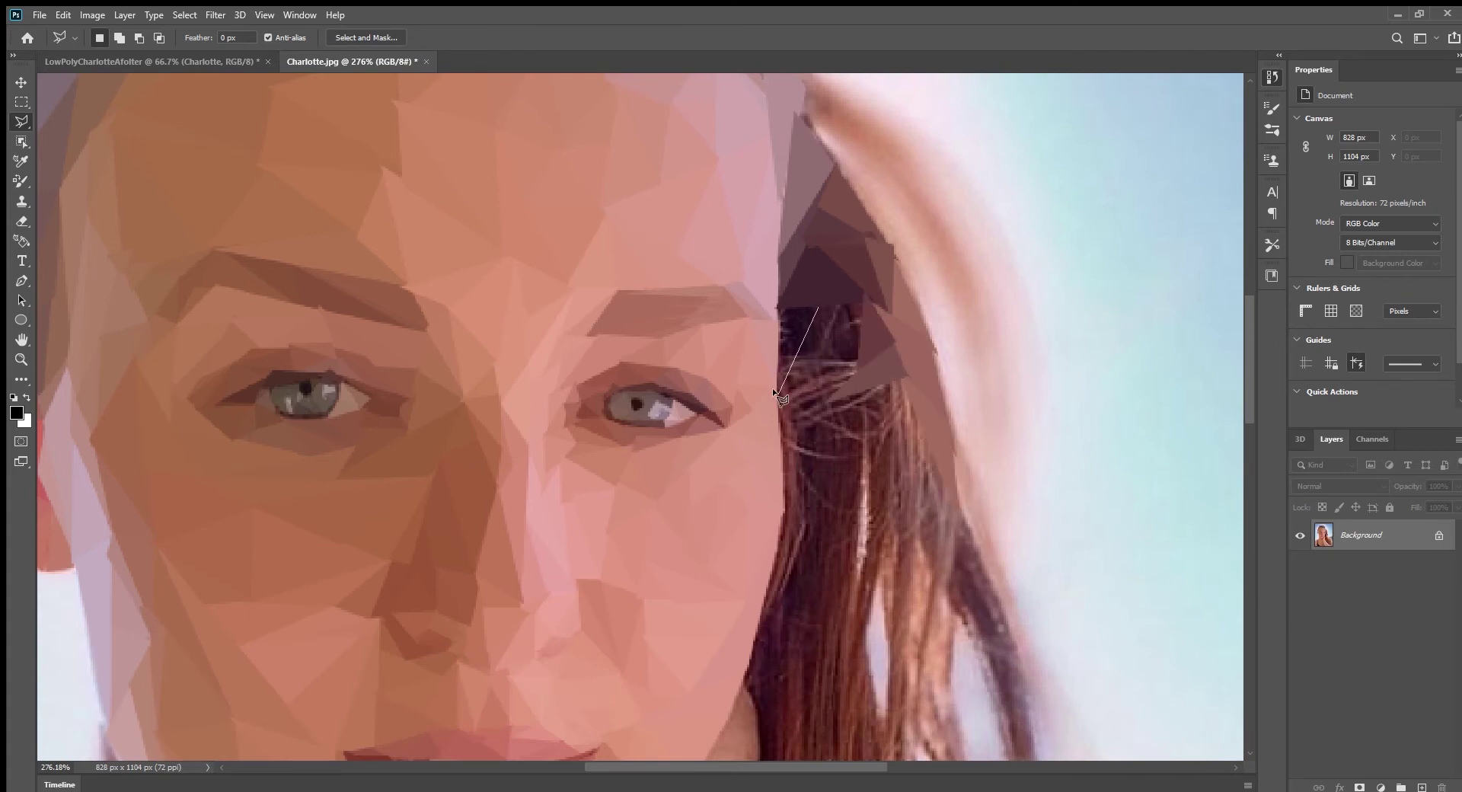
{"action": "left_click", "coordinate": [777, 373]}
{"action": "scroll", "coordinate": [772, 400], "scroll_direction": "down", "scroll_amount": 1}
{"action": "left_click", "coordinate": [785, 507]}
{"action": "left_click", "coordinate": [813, 312]}
{"action": "key", "text": "ctrl+f"}
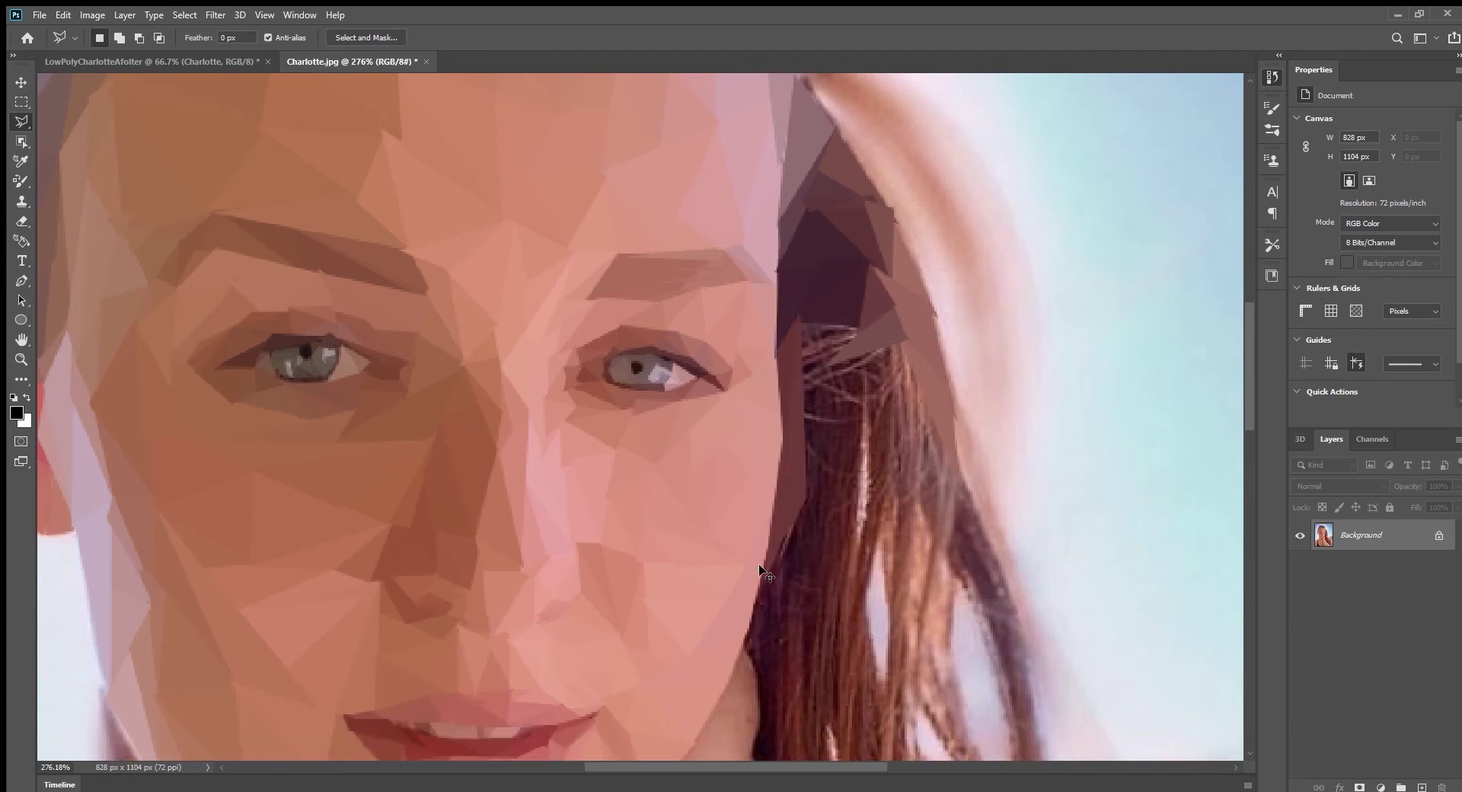
Fill another hair triangle lower down with a flat average colour.
{"action": "scroll", "coordinate": [838, 365], "scroll_direction": "down", "scroll_amount": 1}
{"action": "left_click", "coordinate": [805, 327]}
{"action": "scroll", "coordinate": [838, 365], "scroll_direction": "down", "scroll_amount": 4}
{"action": "left_click", "coordinate": [814, 396]}
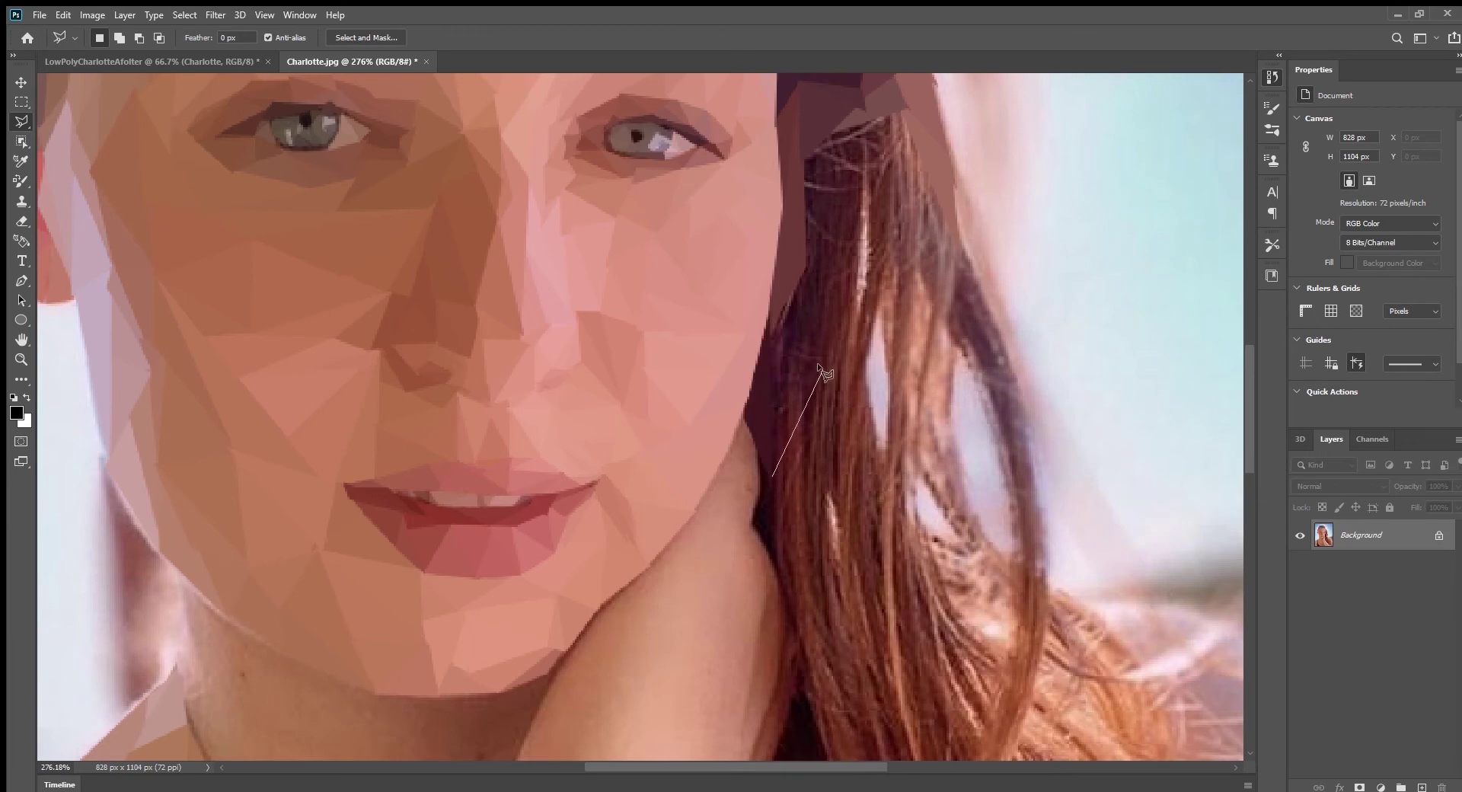
{"action": "left_click", "coordinate": [795, 352]}
{"action": "double_click", "coordinate": [771, 466]}
{"action": "key", "text": "ctrl+f"}
Add a darker flat-coloured triangle in the middle of the hair.
{"action": "scroll", "coordinate": [837, 365], "scroll_direction": "up", "scroll_amount": 4}
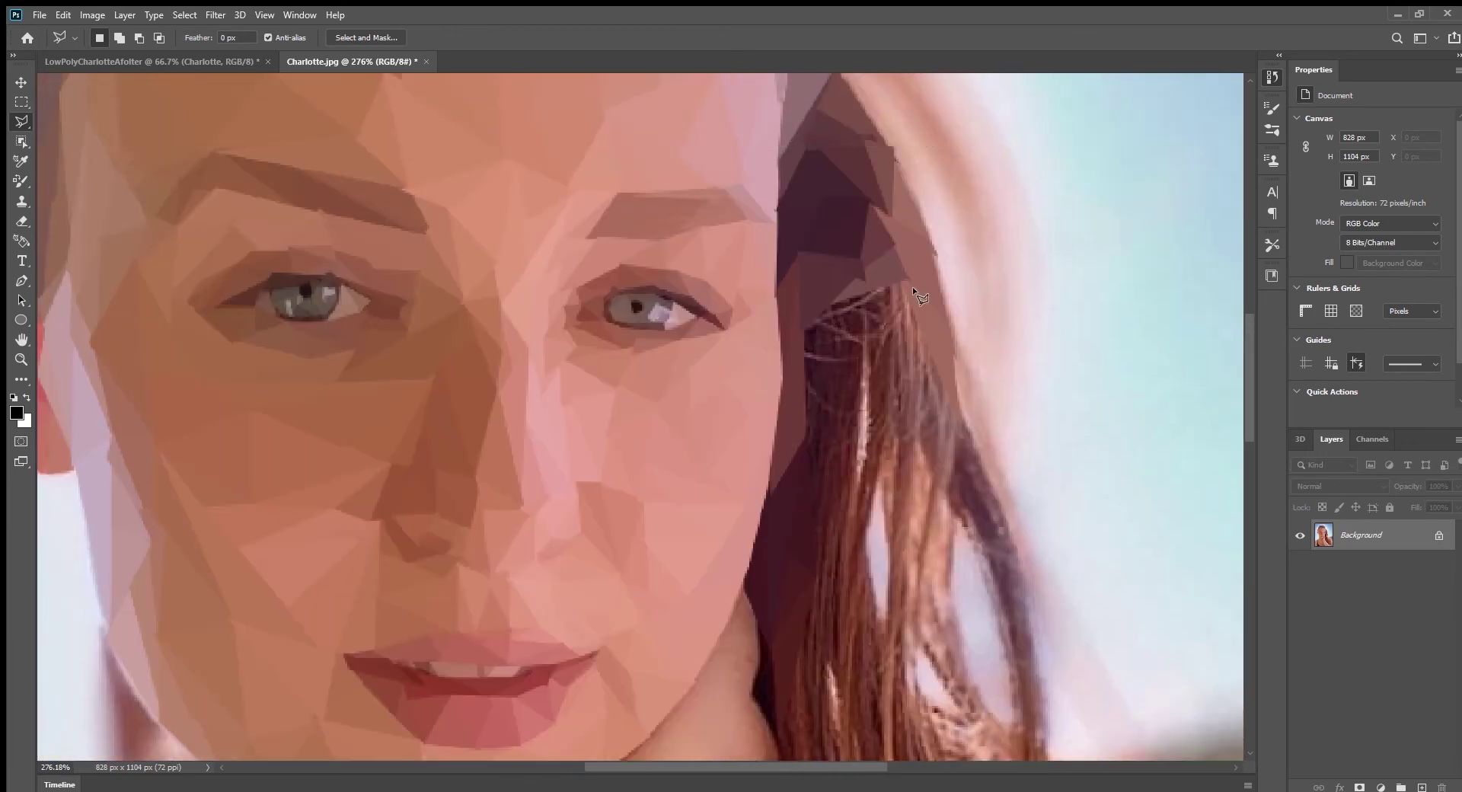
{"action": "left_click", "coordinate": [868, 323]}
{"action": "left_click", "coordinate": [857, 451]}
{"action": "double_click", "coordinate": [824, 308]}
{"action": "key", "text": "ctrl+f"}
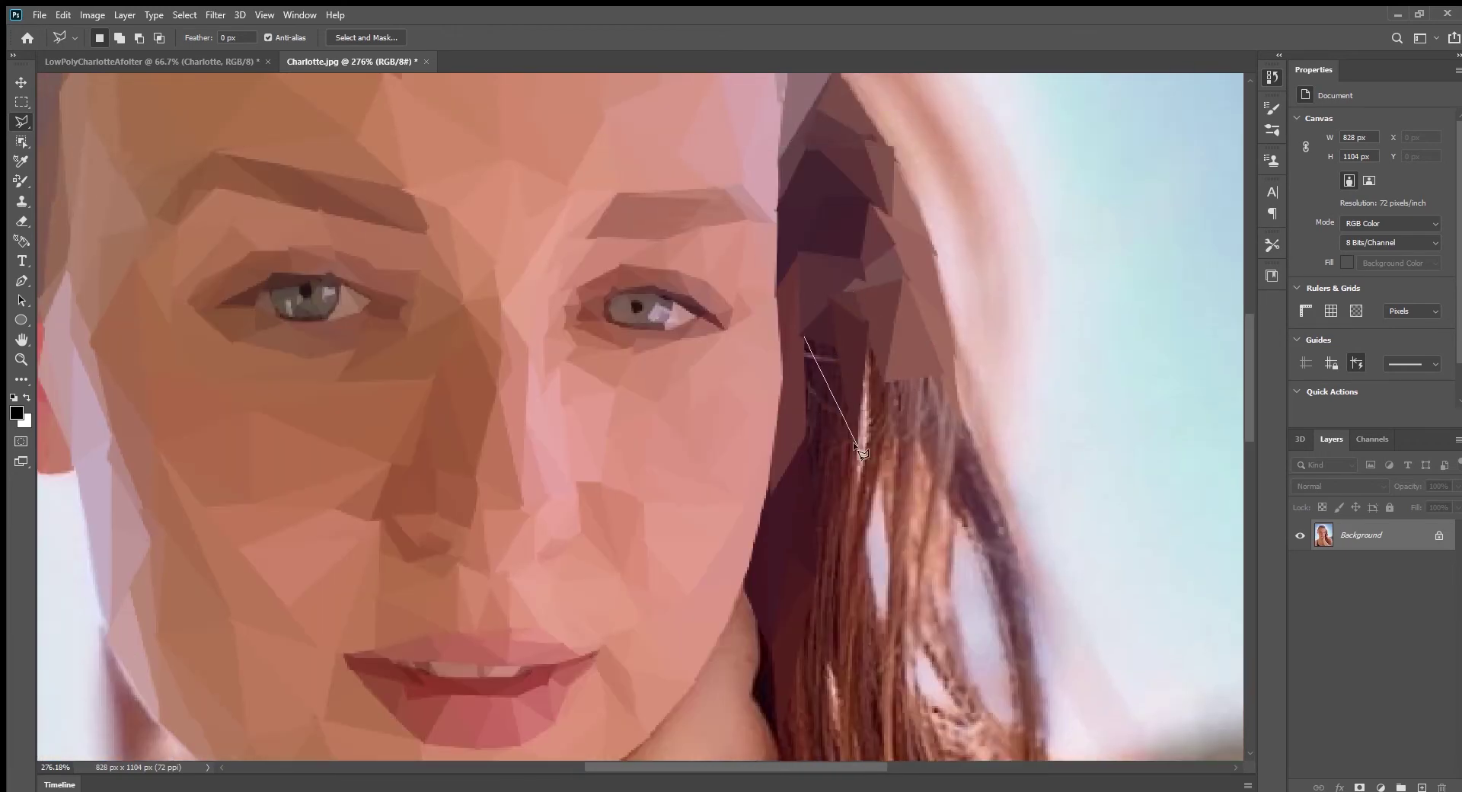
Facet the hair beside the face with two more flat brown triangles extending downward.
{"action": "left_click", "coordinate": [860, 409]}
{"action": "scroll", "coordinate": [830, 427], "scroll_direction": "down", "scroll_amount": 2}
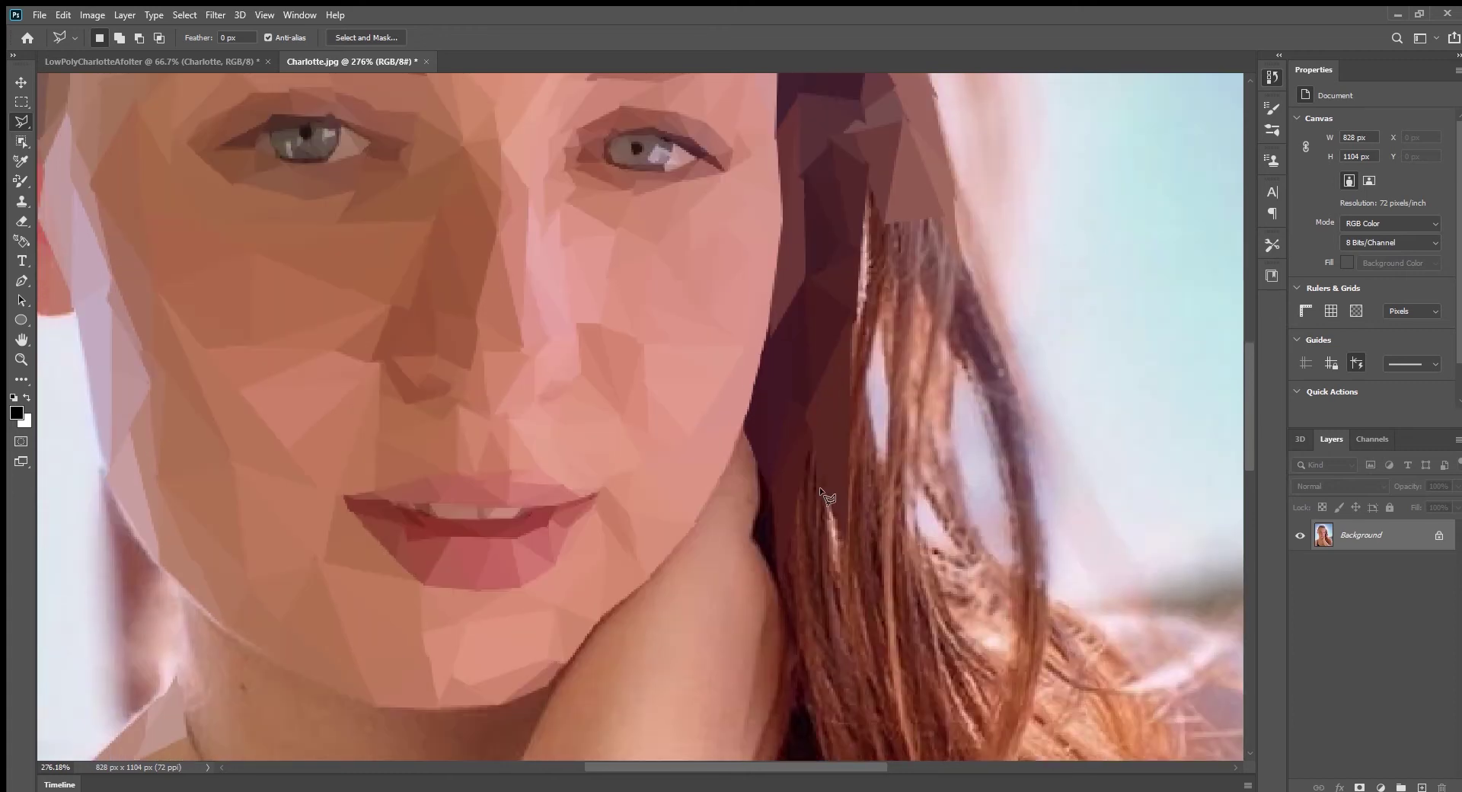
{"action": "scroll", "coordinate": [823, 563], "scroll_direction": "down", "scroll_amount": 1}
{"action": "double_click", "coordinate": [808, 639]}
{"action": "key", "text": "ctrl+f"}
{"action": "scroll", "coordinate": [838, 533], "scroll_direction": "up", "scroll_amount": 1}
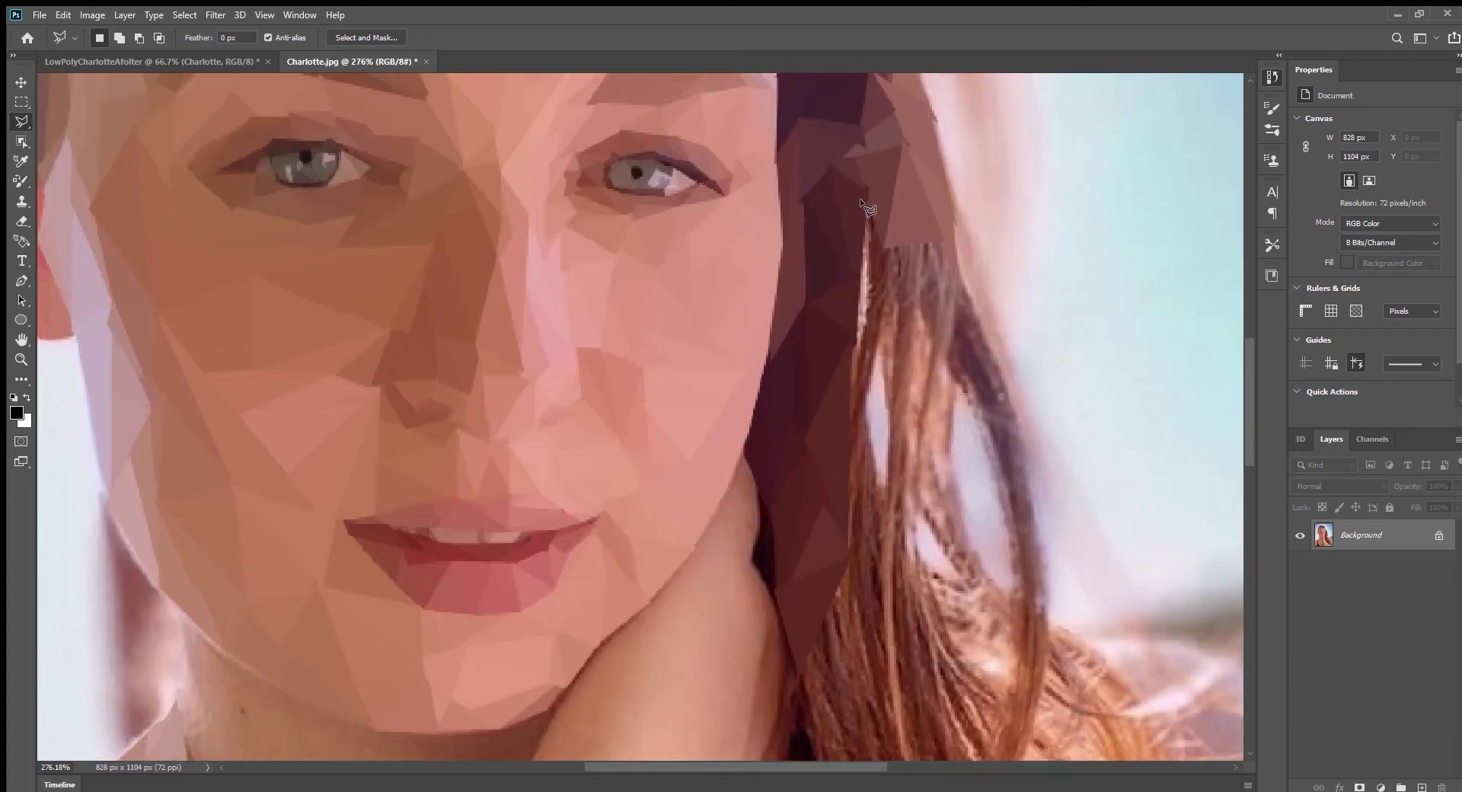
{"action": "left_click", "coordinate": [942, 236]}
{"action": "double_click", "coordinate": [841, 564]}
{"action": "key", "text": "ctrl+f"}
Add a final flat-coloured facet on the hair's right side.
{"action": "left_click", "coordinate": [942, 236]}
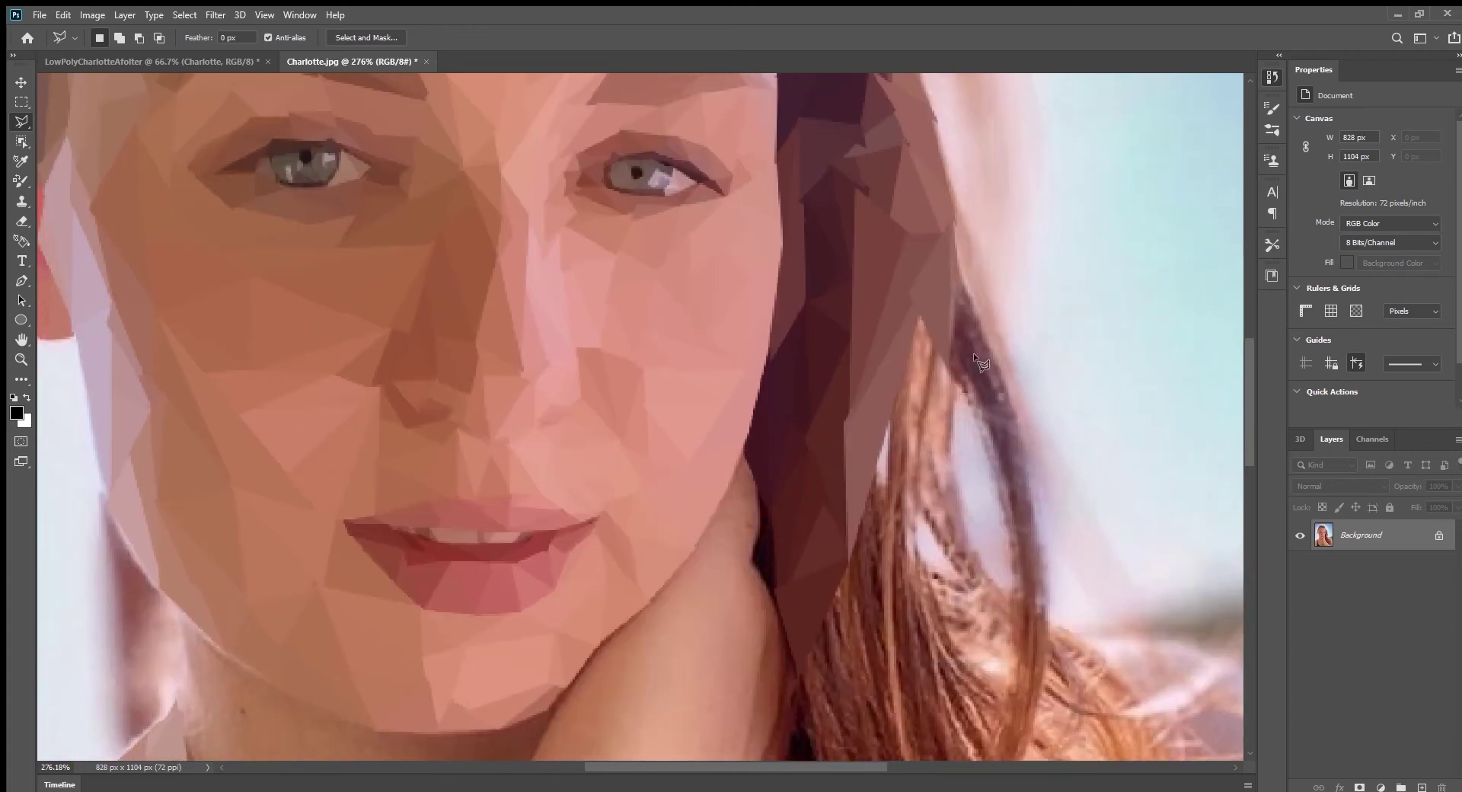
{"action": "left_click", "coordinate": [1025, 510]}
{"action": "double_click", "coordinate": [956, 387]}
{"action": "key", "text": "ctrl+f"}
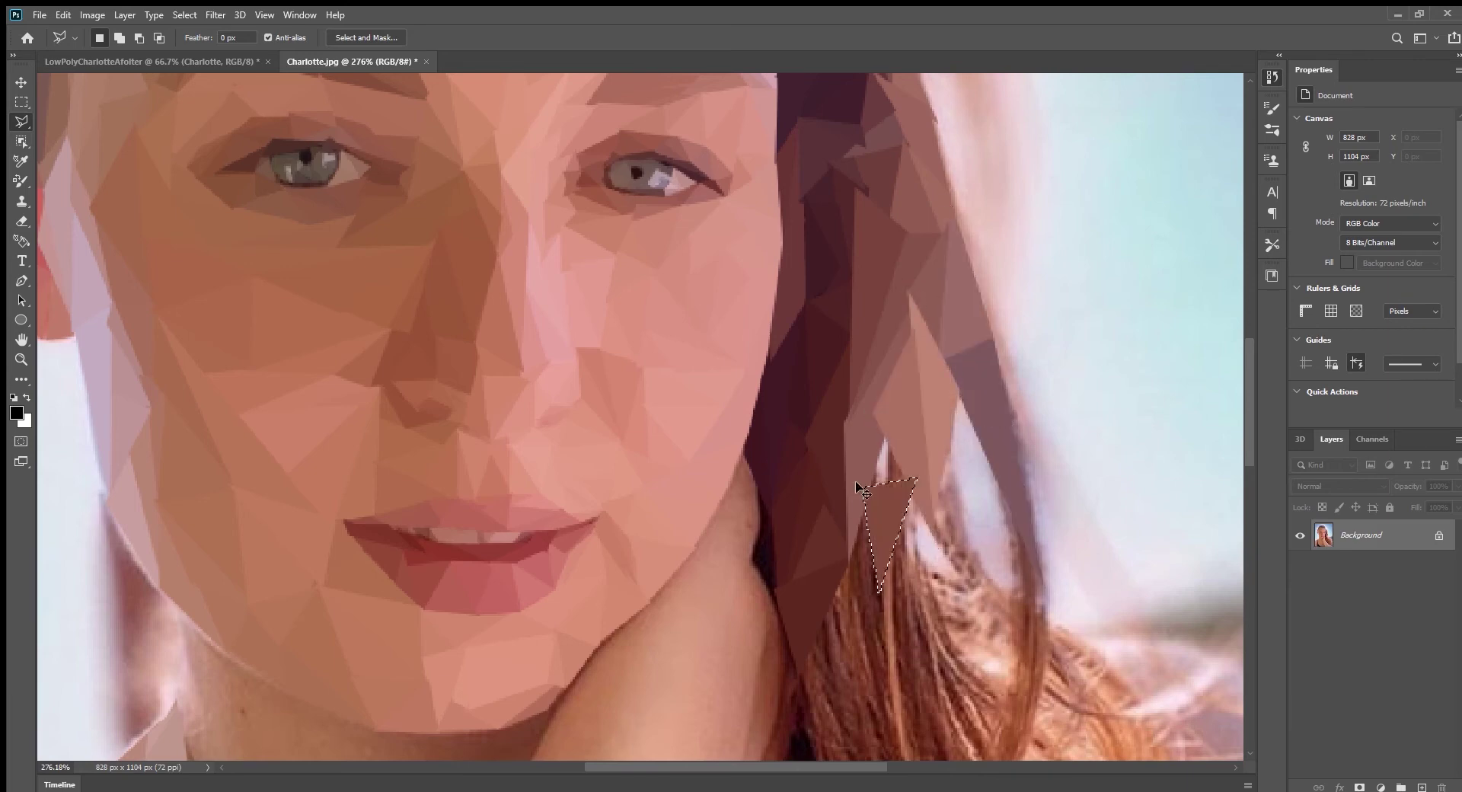
{"action": "scroll", "coordinate": [913, 457], "scroll_direction": "down", "scroll_amount": 1}
{"action": "scroll", "coordinate": [934, 376], "scroll_direction": "up", "scroll_amount": 4}
{"action": "scroll", "coordinate": [933, 376], "scroll_direction": "down", "scroll_amount": 8}
Fill two triangles over the hair near the hand with flat brown.
{"action": "scroll", "coordinate": [973, 395], "scroll_direction": "down", "scroll_amount": 2}
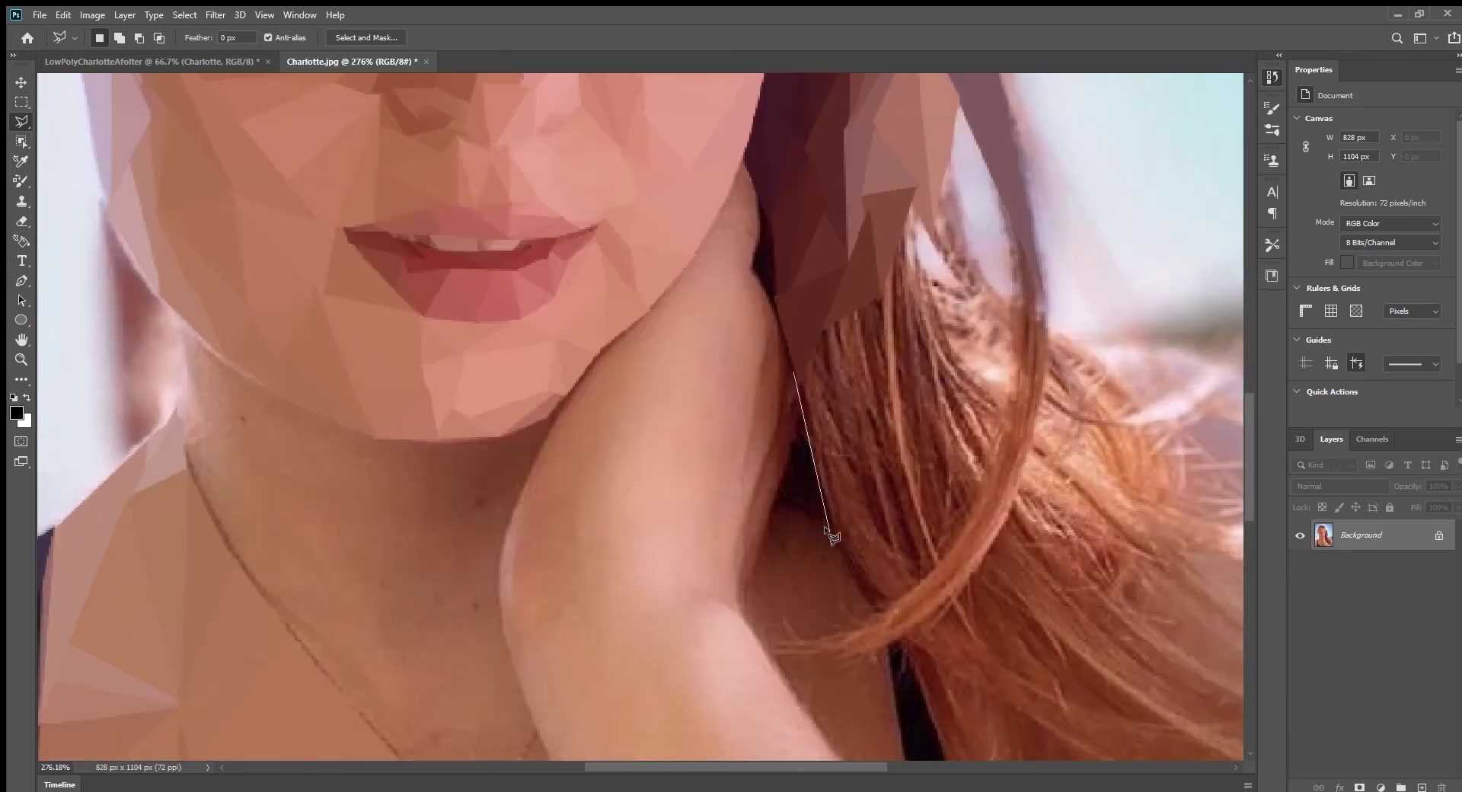
{"action": "double_click", "coordinate": [884, 431]}
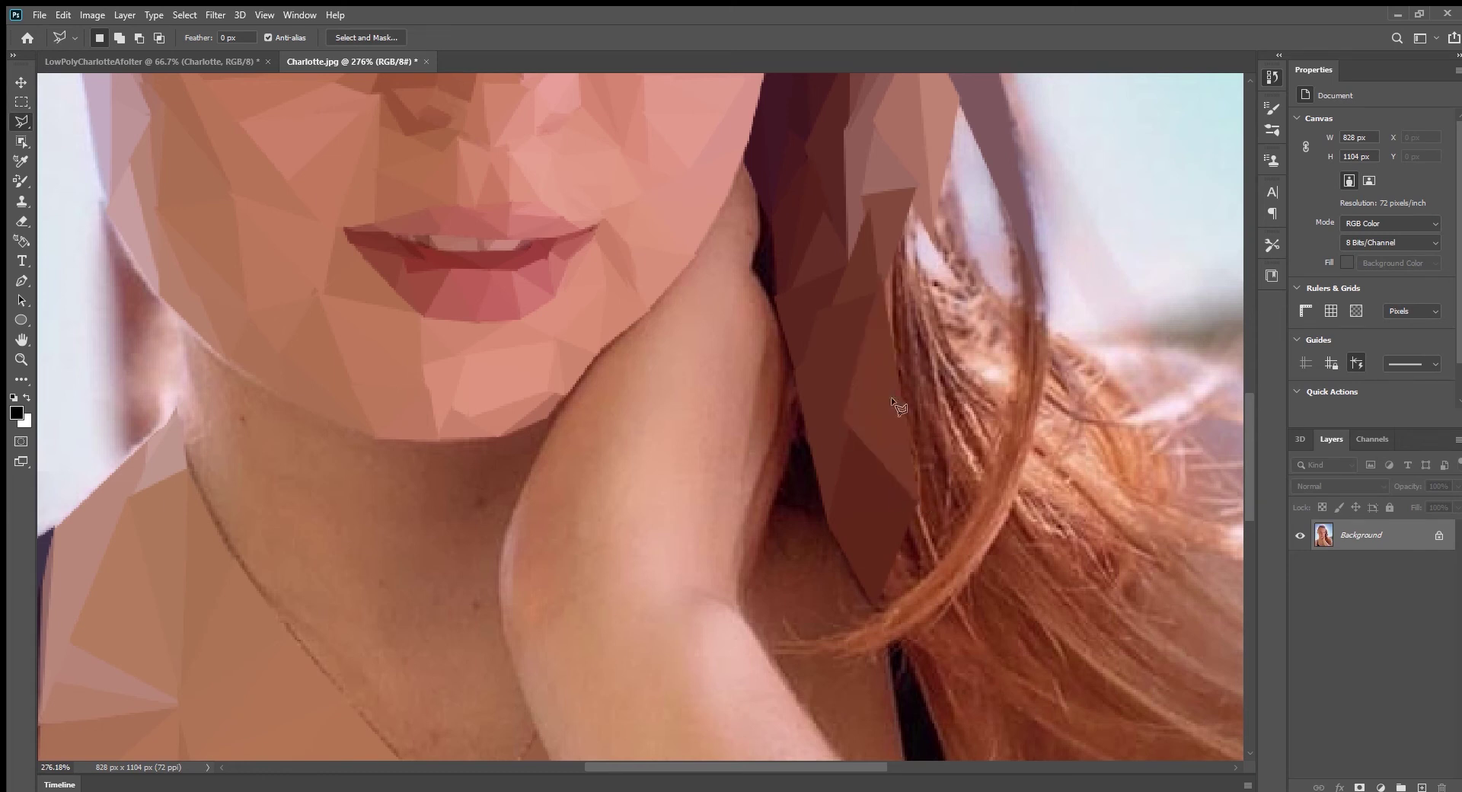
{"action": "key", "text": "ctrl+f"}
{"action": "left_click", "coordinate": [862, 264]}
{"action": "double_click", "coordinate": [910, 268]}
{"action": "key", "text": "ctrl+f"}
Facet the hair right of the neck with two averaged triangles.
{"action": "left_click", "coordinate": [1051, 323]}
{"action": "double_click", "coordinate": [989, 415]}
{"action": "key", "text": "ctrl+f"}
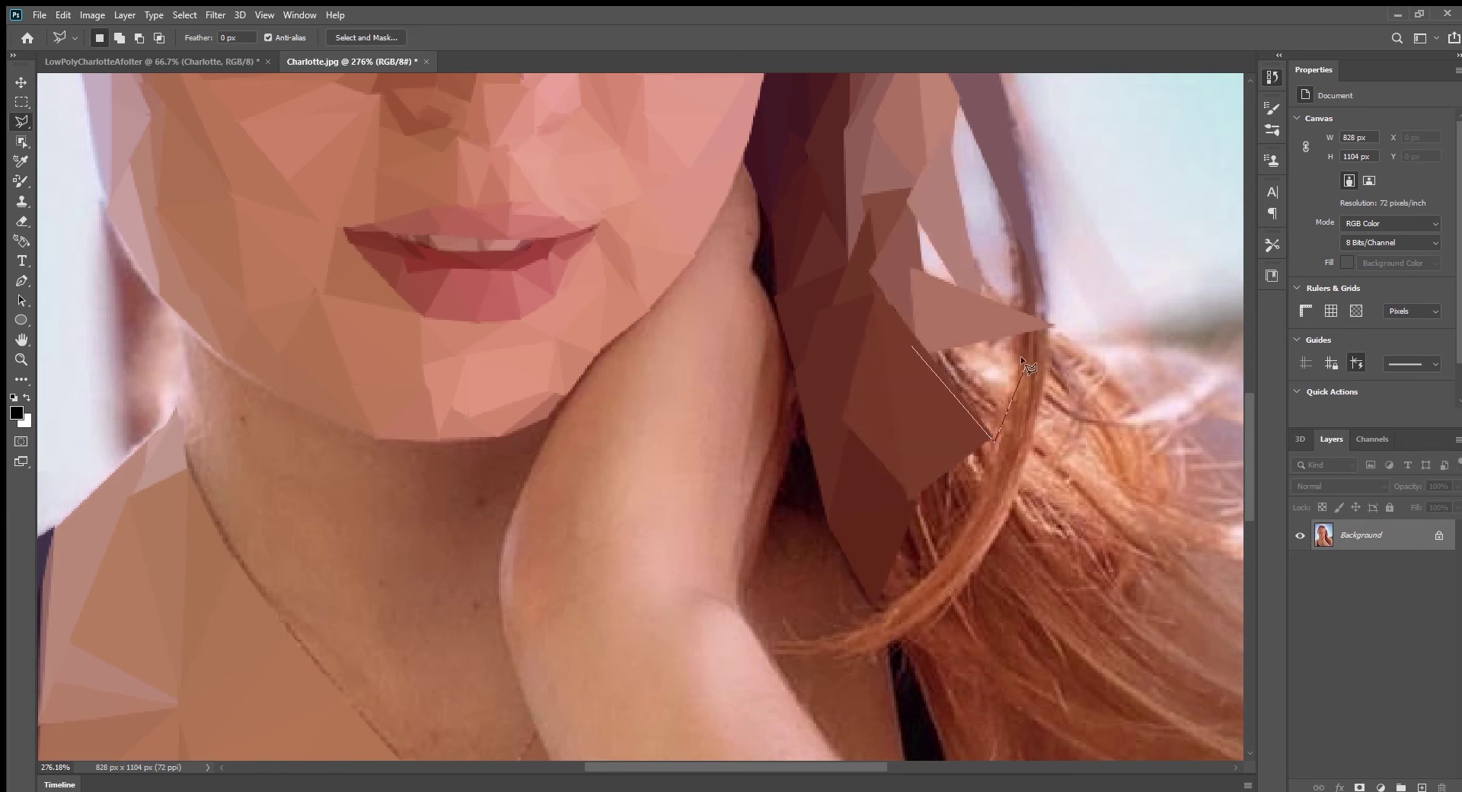
{"action": "left_click", "coordinate": [1020, 355]}
{"action": "double_click", "coordinate": [984, 433]}
{"action": "key", "text": "ctrl+f"}
Flatten the hair strip with two adjoining brown triangles.
{"action": "left_click", "coordinate": [984, 504]}
{"action": "double_click", "coordinate": [884, 613]}
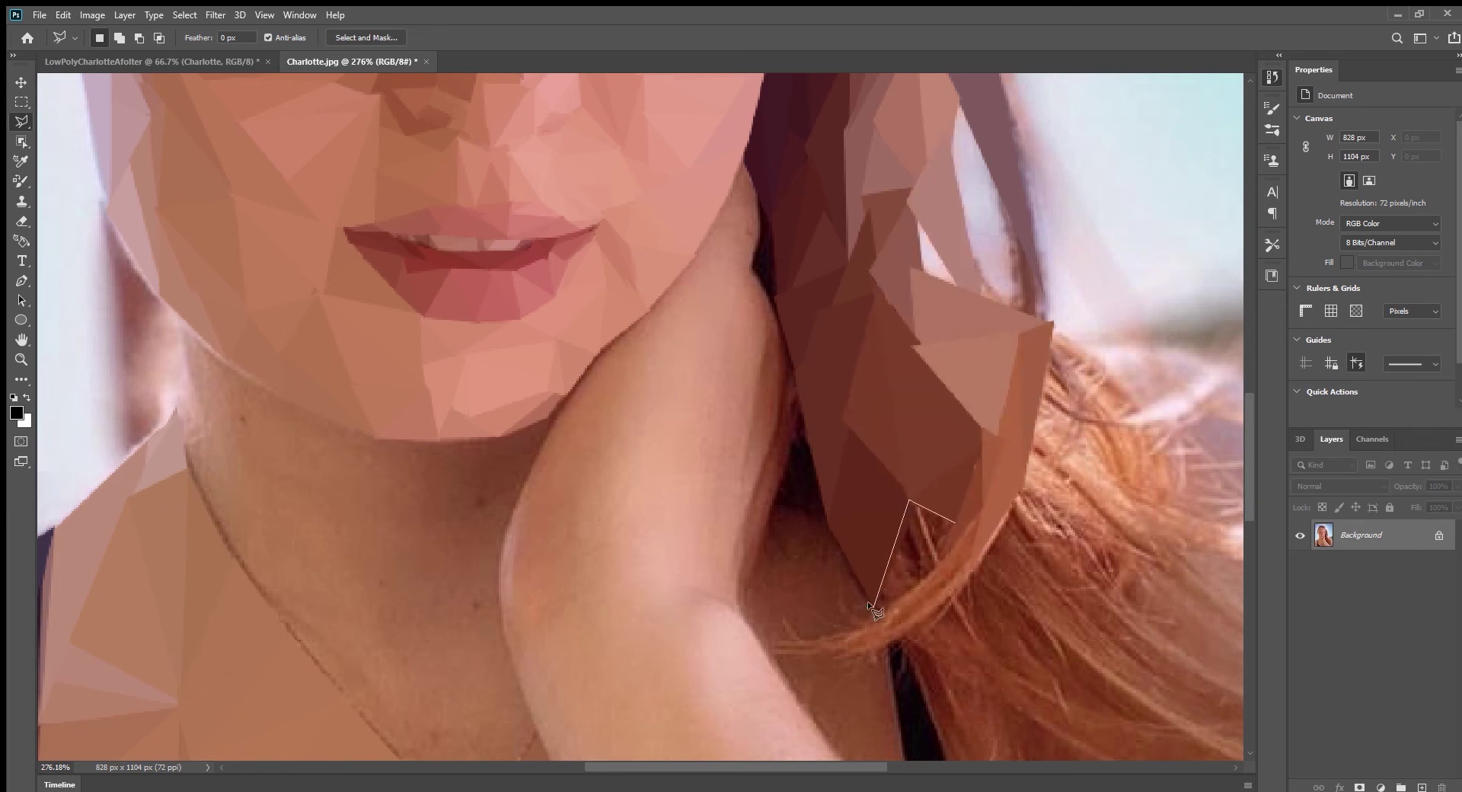
{"action": "key", "text": "ctrl+f"}
{"action": "left_click", "coordinate": [883, 614]}
{"action": "double_click", "coordinate": [983, 497]}
{"action": "key", "text": "ctrl+f"}
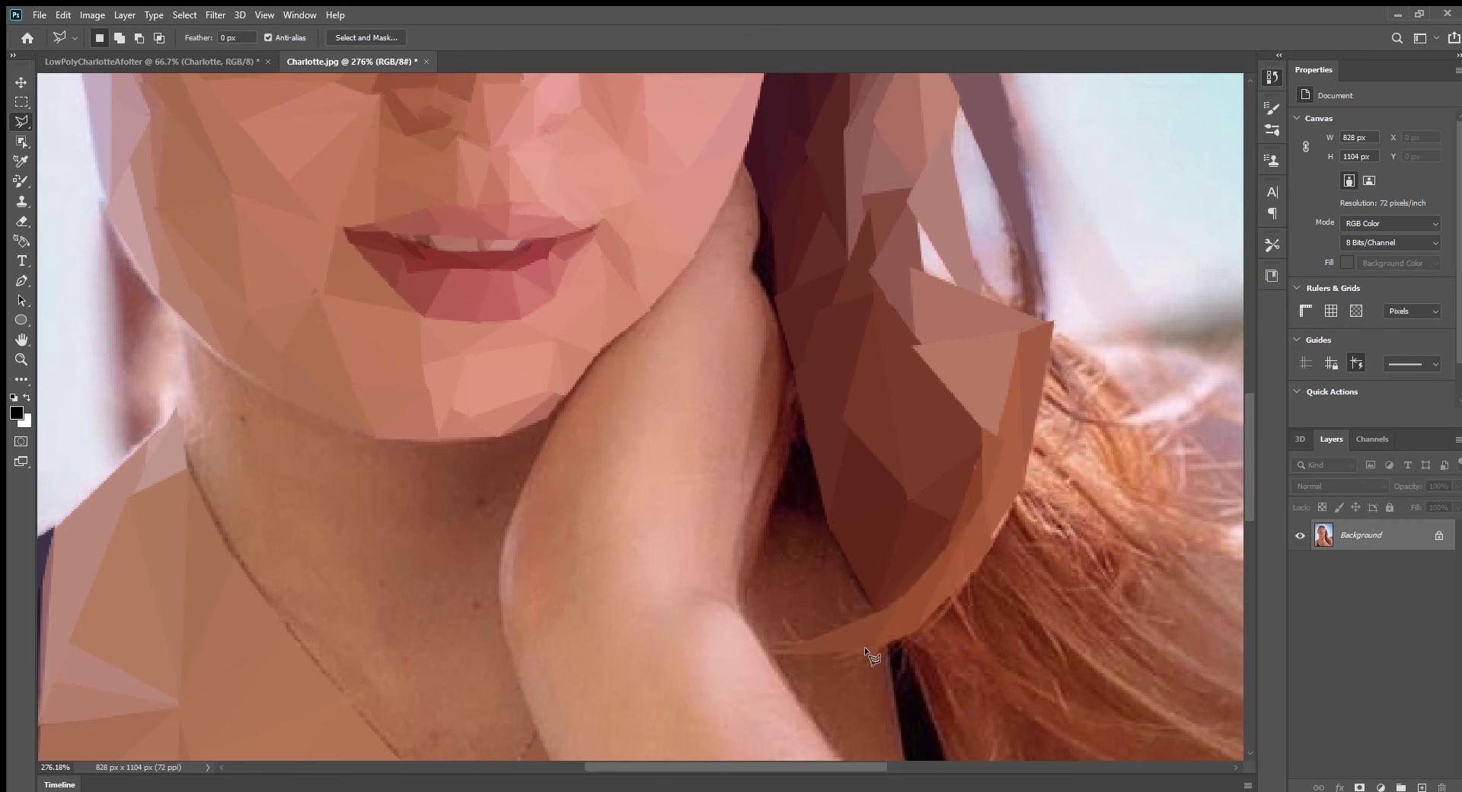
Add one more flat brown triangle on the hair by the neck, then deselect.
{"action": "scroll", "coordinate": [865, 647], "scroll_direction": "up", "scroll_amount": 2}
{"action": "left_click", "coordinate": [1015, 463]}
{"action": "left_click", "coordinate": [952, 401]}
{"action": "scroll", "coordinate": [1011, 505], "scroll_direction": "up", "scroll_amount": 10}
{"action": "scroll", "coordinate": [1012, 504], "scroll_direction": "down", "scroll_amount": 12}
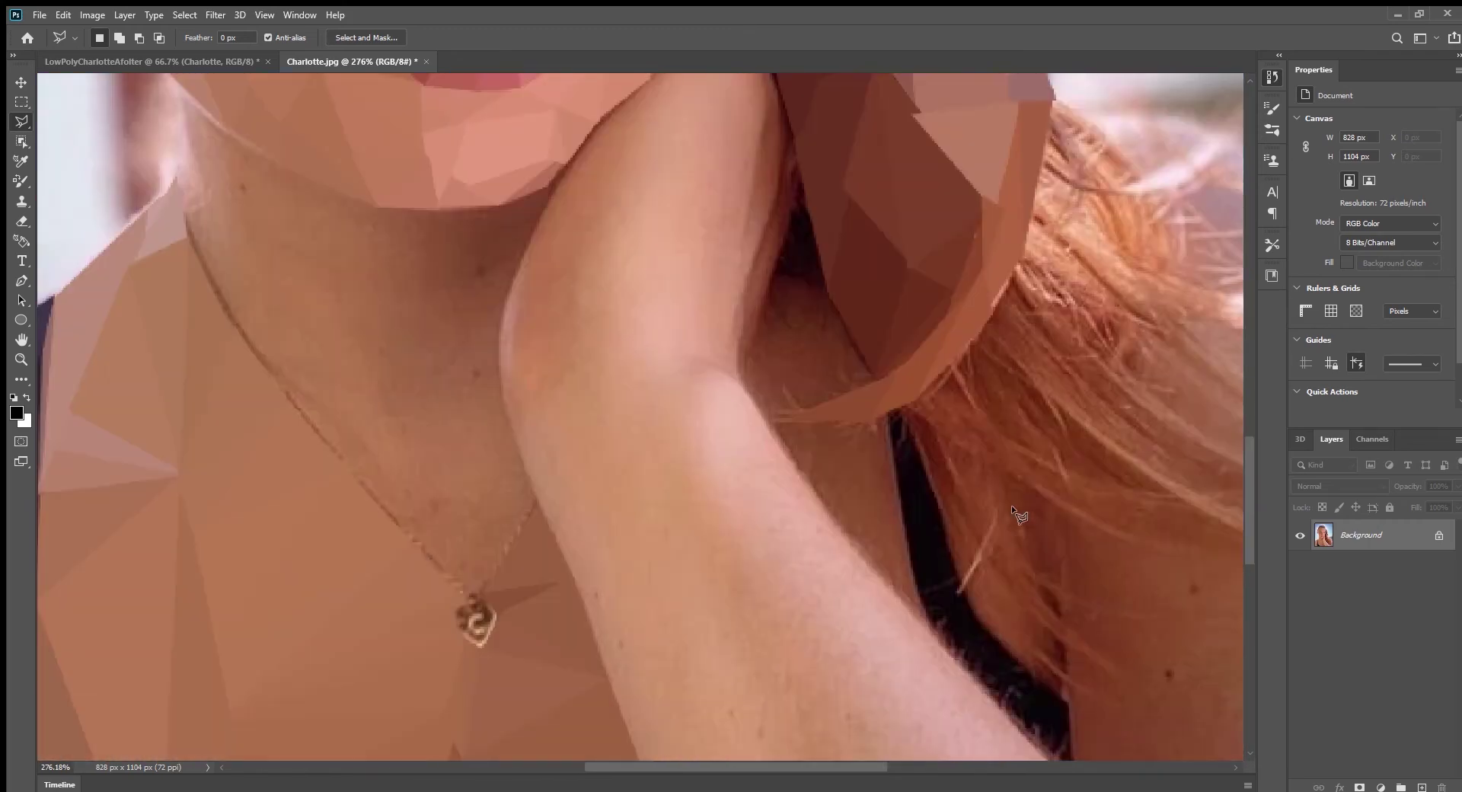
{"action": "scroll", "coordinate": [1011, 504], "scroll_direction": "up", "scroll_amount": 1}
{"action": "scroll", "coordinate": [793, 352], "scroll_direction": "up", "scroll_amount": 2}
{"action": "scroll", "coordinate": [738, 300], "scroll_direction": "down", "scroll_amount": 4}
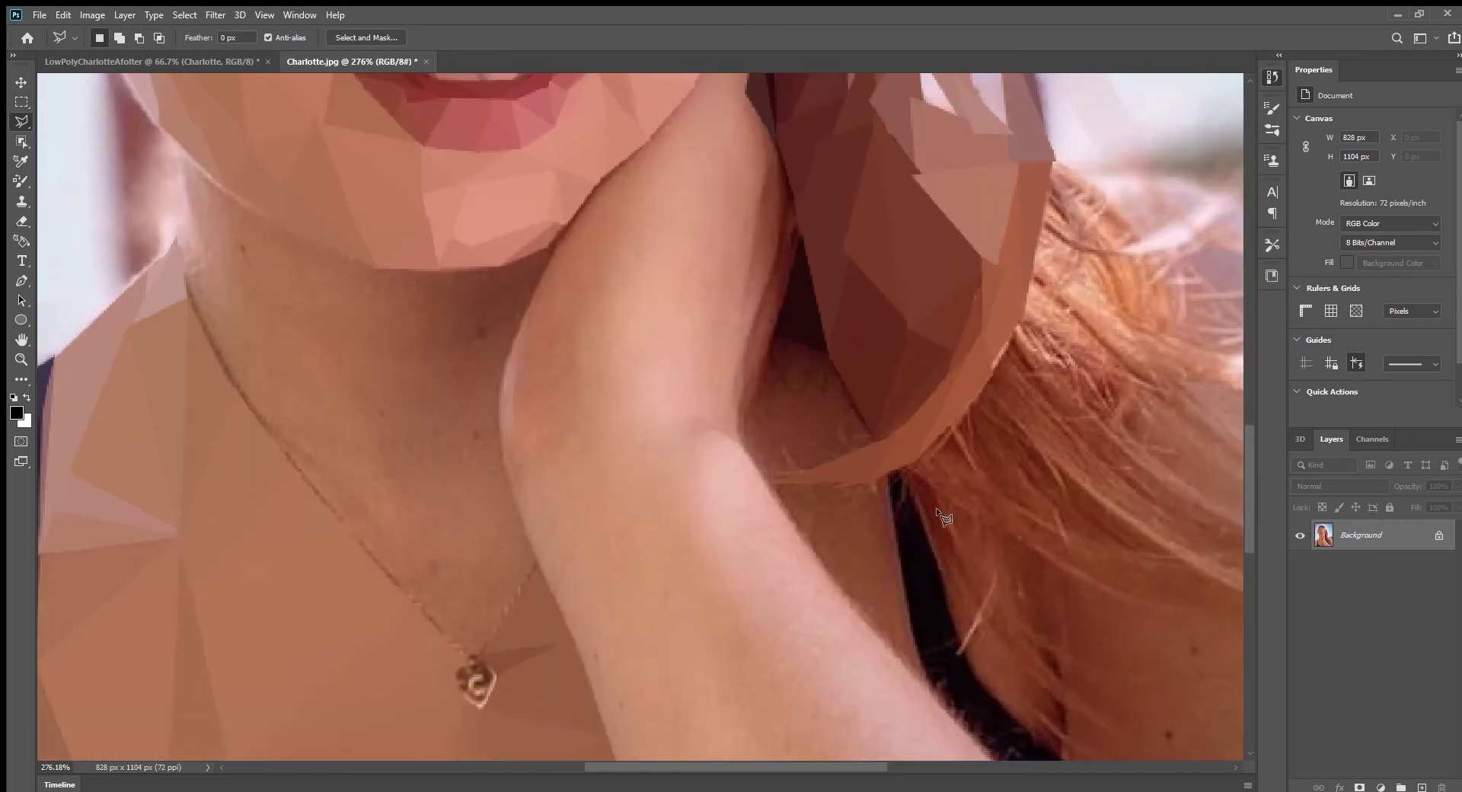
{"action": "left_click", "coordinate": [954, 329]}
{"action": "left_click", "coordinate": [1073, 415]}
{"action": "double_click", "coordinate": [1005, 248]}
{"action": "key", "text": "ctrl+f"}
{"action": "key", "text": "ctrl+d"}
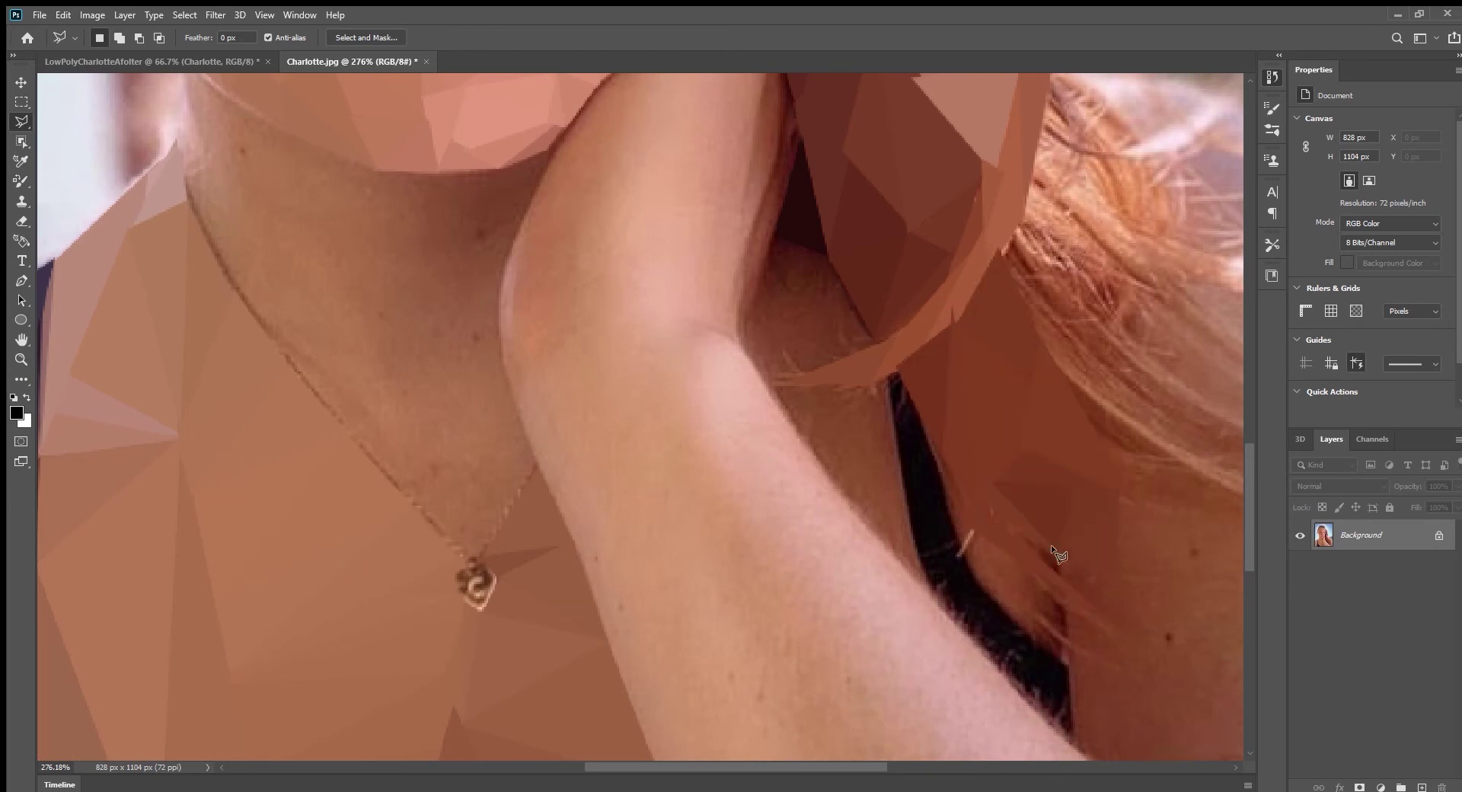
Outline a new triangle lower on the hair toward the shoulder.
{"action": "left_click", "coordinate": [1066, 605]}
{"action": "left_click", "coordinate": [1067, 638]}
{"action": "double_click", "coordinate": [1148, 641]}
Facet the first triangle on the shoulder skin into its average flat colour.
{"action": "scroll", "coordinate": [888, 686], "scroll_direction": "down", "scroll_amount": 4}
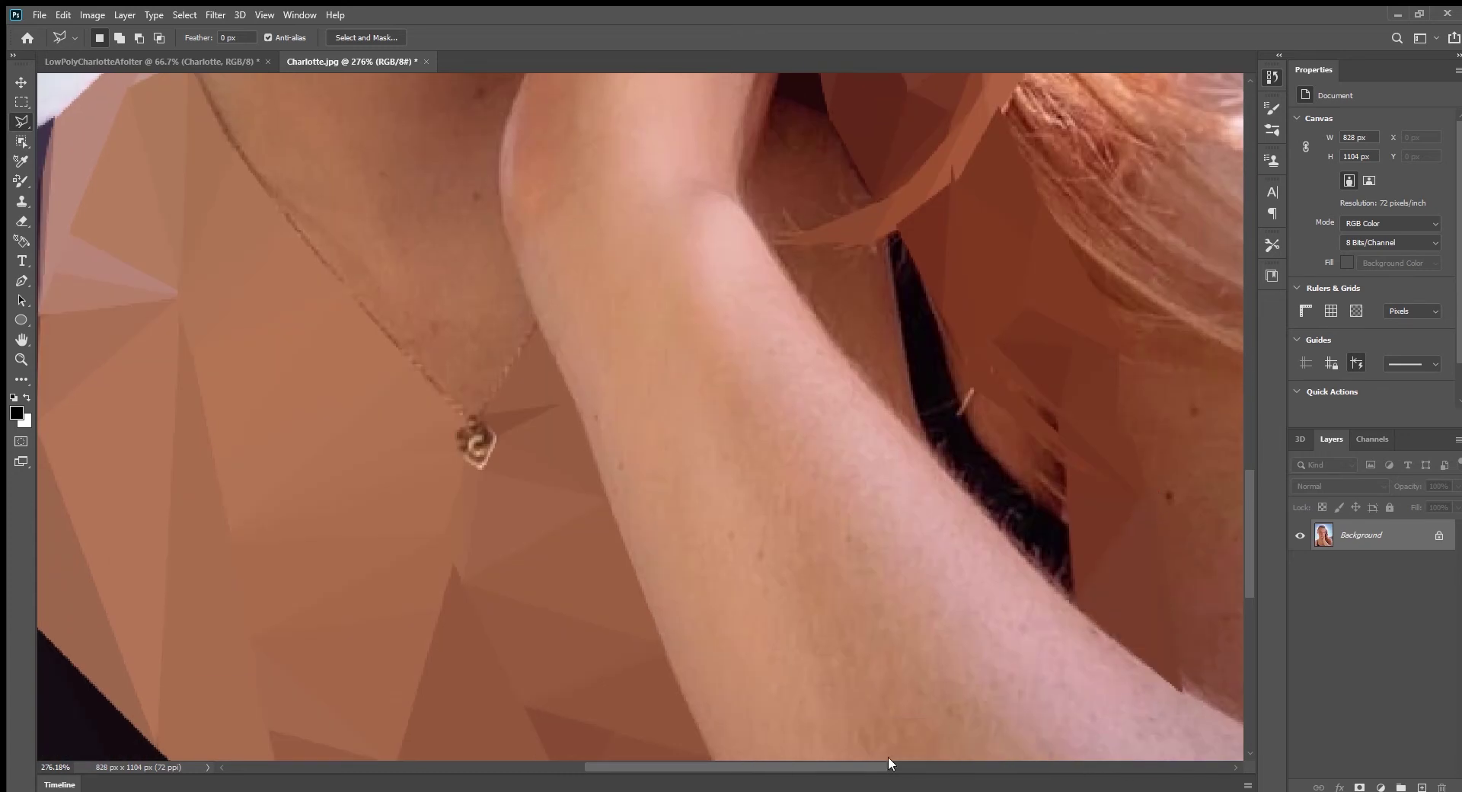
{"action": "scroll", "coordinate": [888, 685], "scroll_direction": "right", "scroll_amount": 5}
{"action": "left_click", "coordinate": [874, 460]}
{"action": "scroll", "coordinate": [844, 737], "scroll_direction": "right", "scroll_amount": 3}
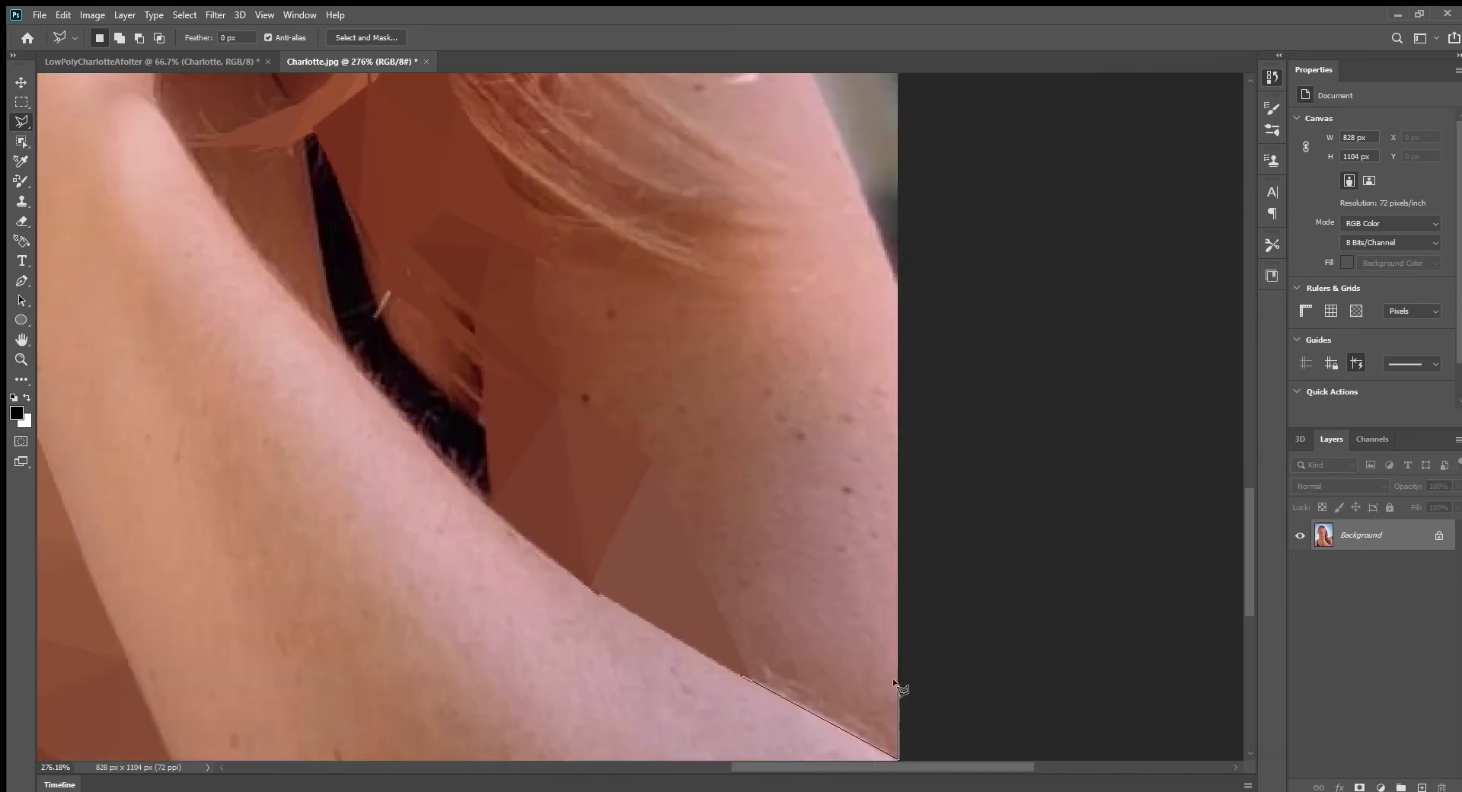
{"action": "left_click", "coordinate": [751, 520]}
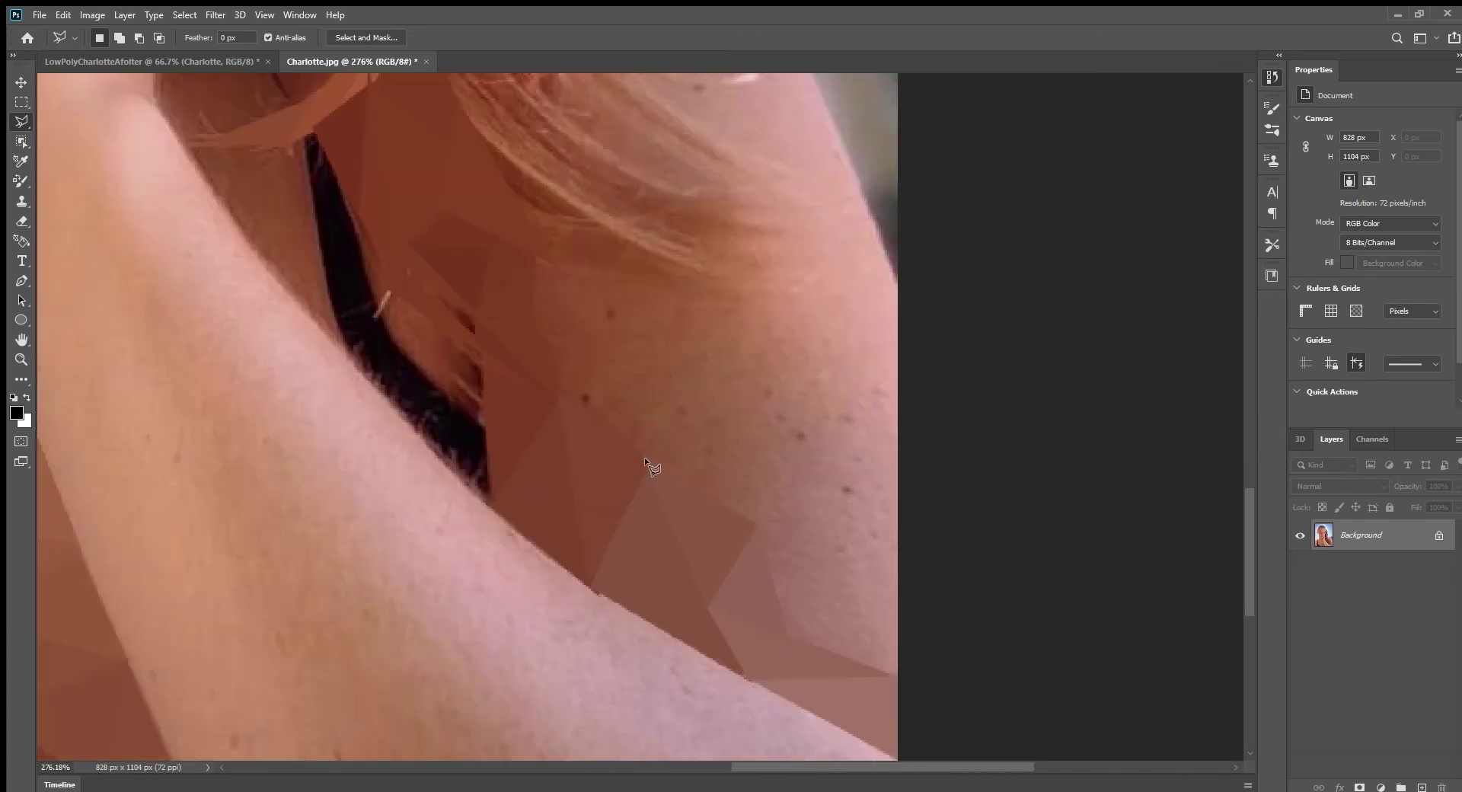
{"action": "double_click", "coordinate": [772, 632]}
{"action": "key", "text": "ctrl+f"}
Facet two more shoulder triangles into flat average colours.
{"action": "left_click", "coordinate": [852, 561]}
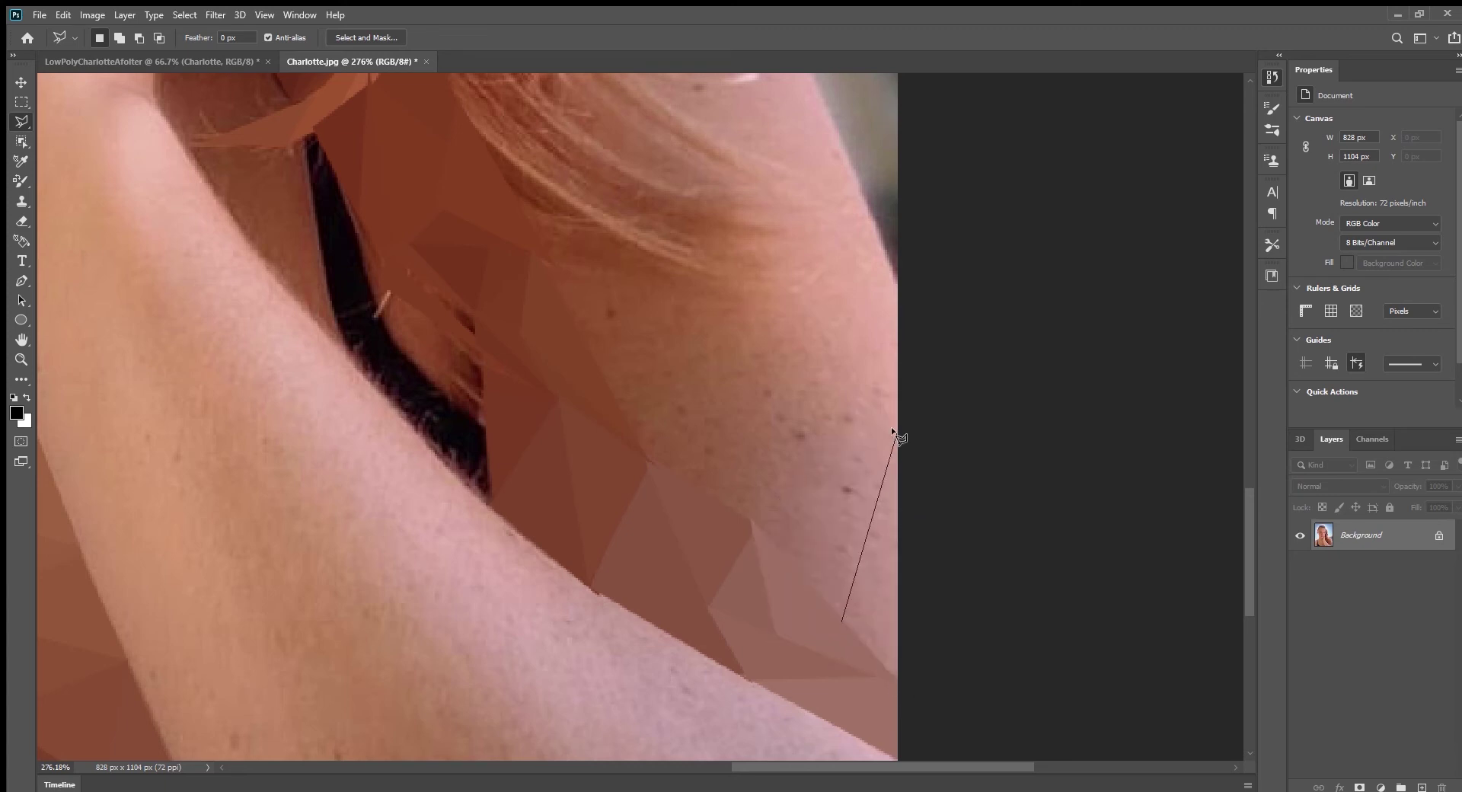
{"action": "left_click", "coordinate": [823, 375]}
{"action": "double_click", "coordinate": [723, 506]}
{"action": "key", "text": "ctrl+f"}
{"action": "double_click", "coordinate": [598, 381]}
{"action": "key", "text": "ctrl+f"}
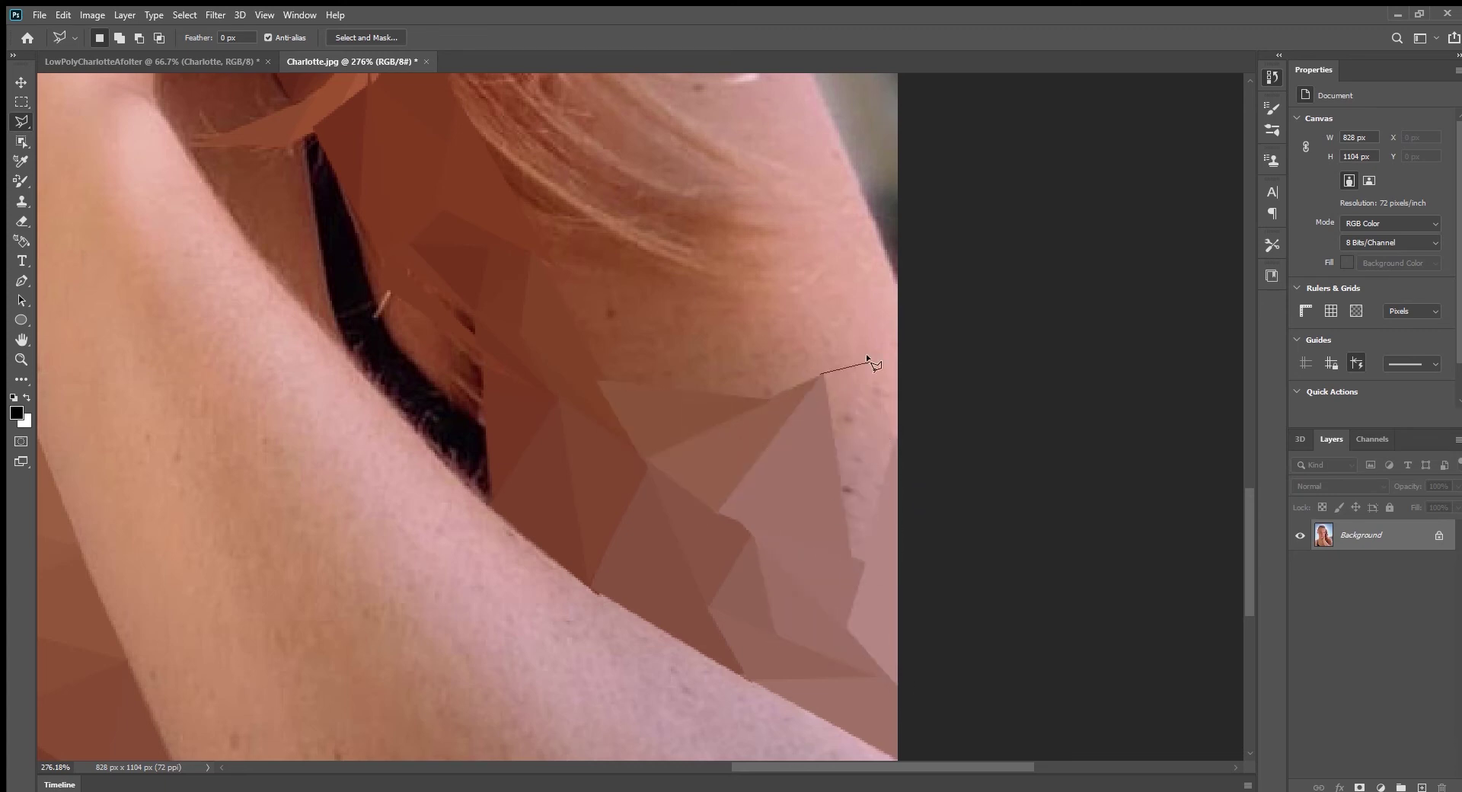
{"action": "key", "text": "ctrl+f"}
{"action": "scroll", "coordinate": [854, 576], "scroll_direction": "up", "scroll_amount": 2}
Flatten a dark triangle beside the pale one and a triangle over the hair.
{"action": "left_click", "coordinate": [848, 391]}
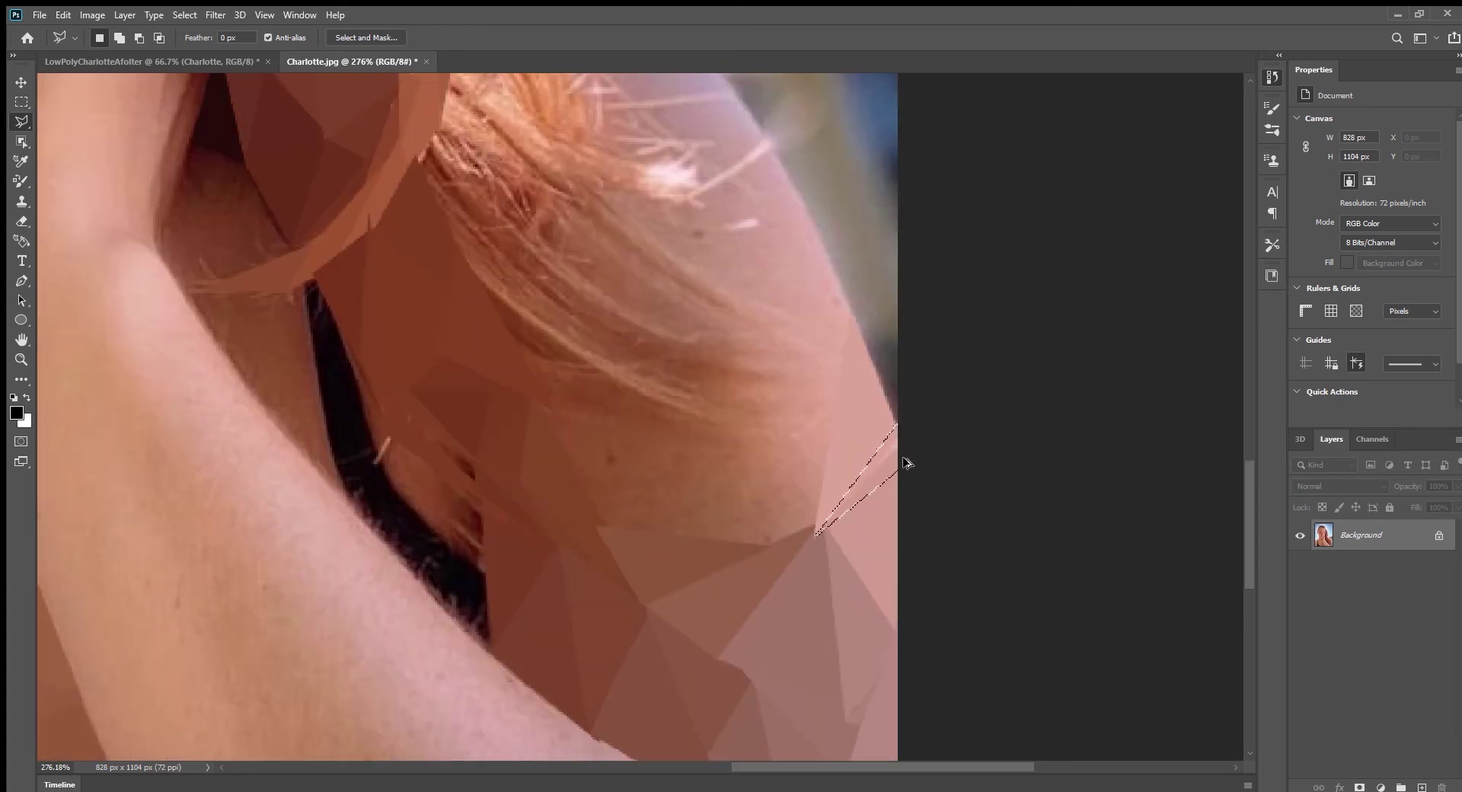
{"action": "left_click", "coordinate": [810, 533]}
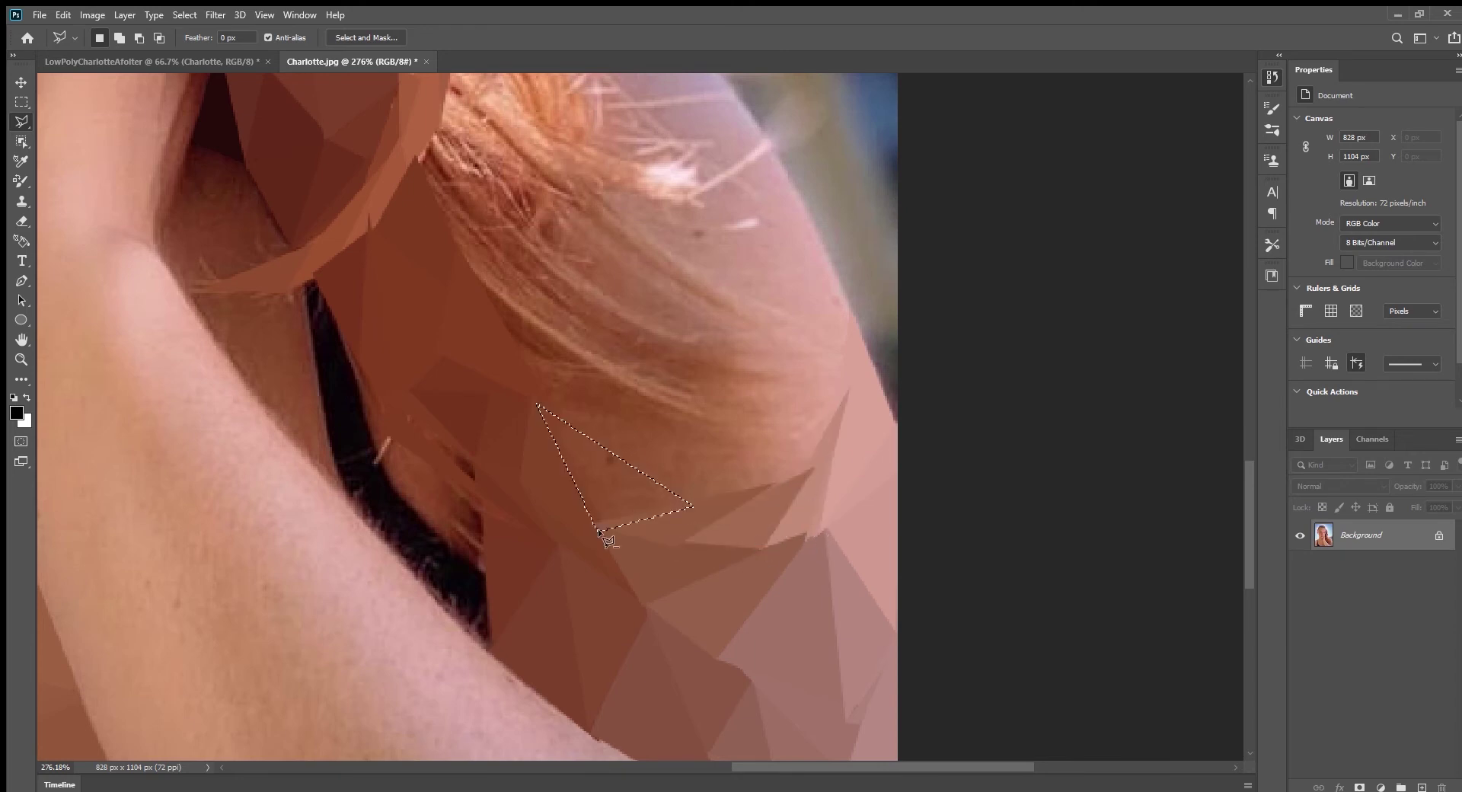
{"action": "scroll", "coordinate": [811, 491], "scroll_direction": "up", "scroll_amount": 1}
{"action": "key", "text": "ctrl+f"}
{"action": "left_click", "coordinate": [480, 362]}
{"action": "left_click", "coordinate": [574, 268]}
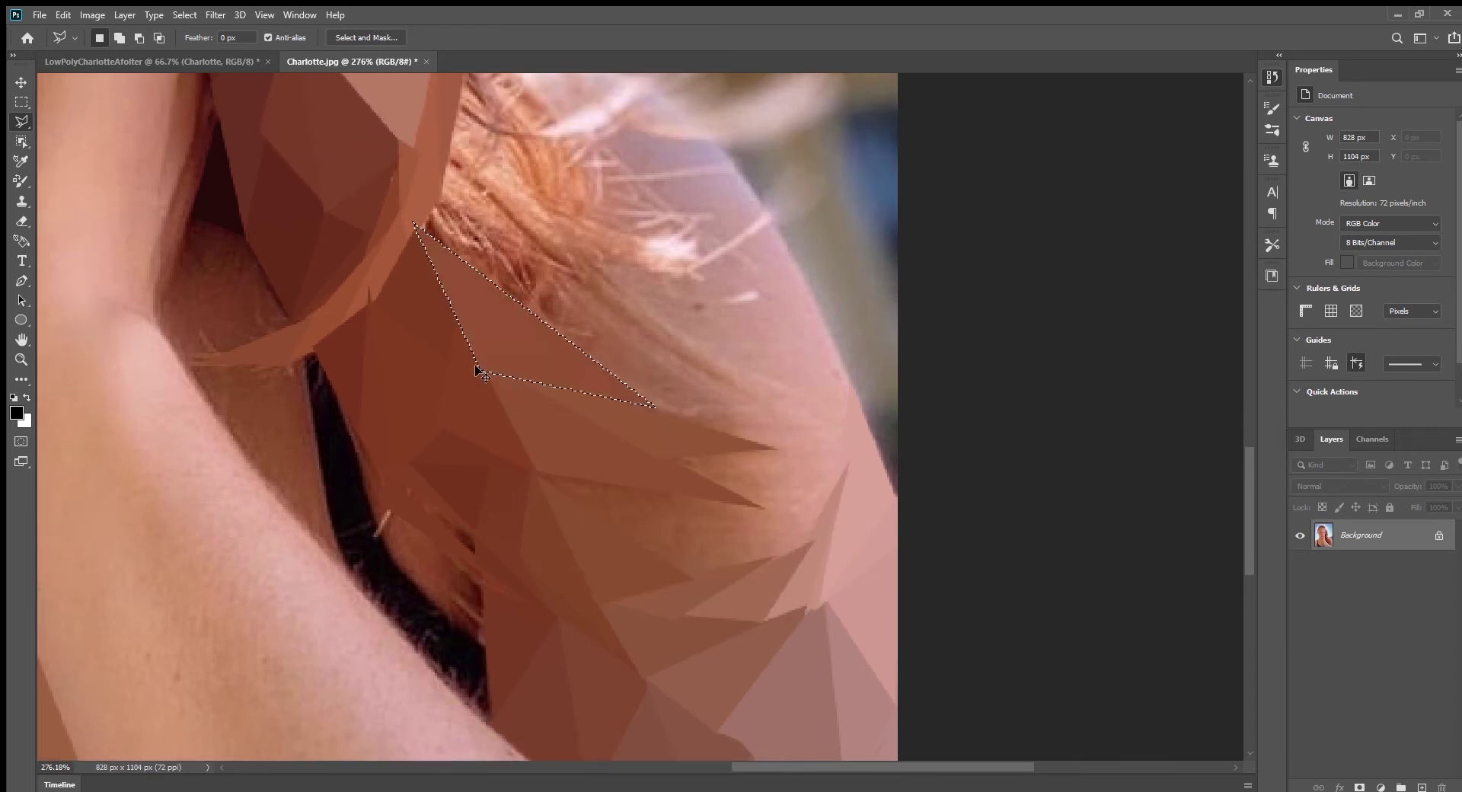
{"action": "double_click", "coordinate": [445, 195]}
{"action": "key", "text": "ctrl+f"}
Facet a triangle over the hair strands into one flat colour.
{"action": "scroll", "coordinate": [701, 472], "scroll_direction": "up", "scroll_amount": 1}
{"action": "scroll", "coordinate": [502, 350], "scroll_direction": "up", "scroll_amount": 4}
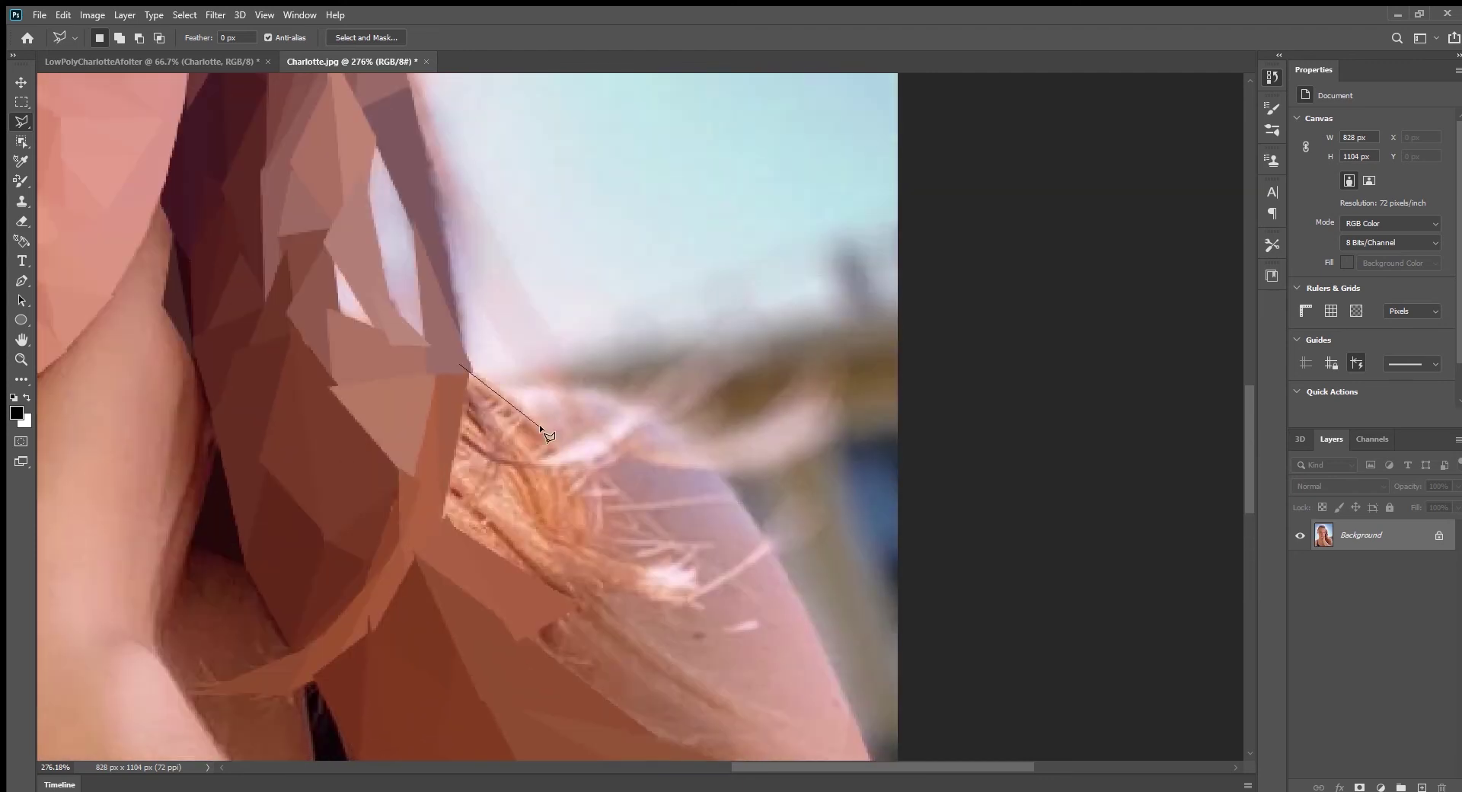
{"action": "left_click", "coordinate": [443, 533]}
{"action": "key", "text": "ctrl+f"}
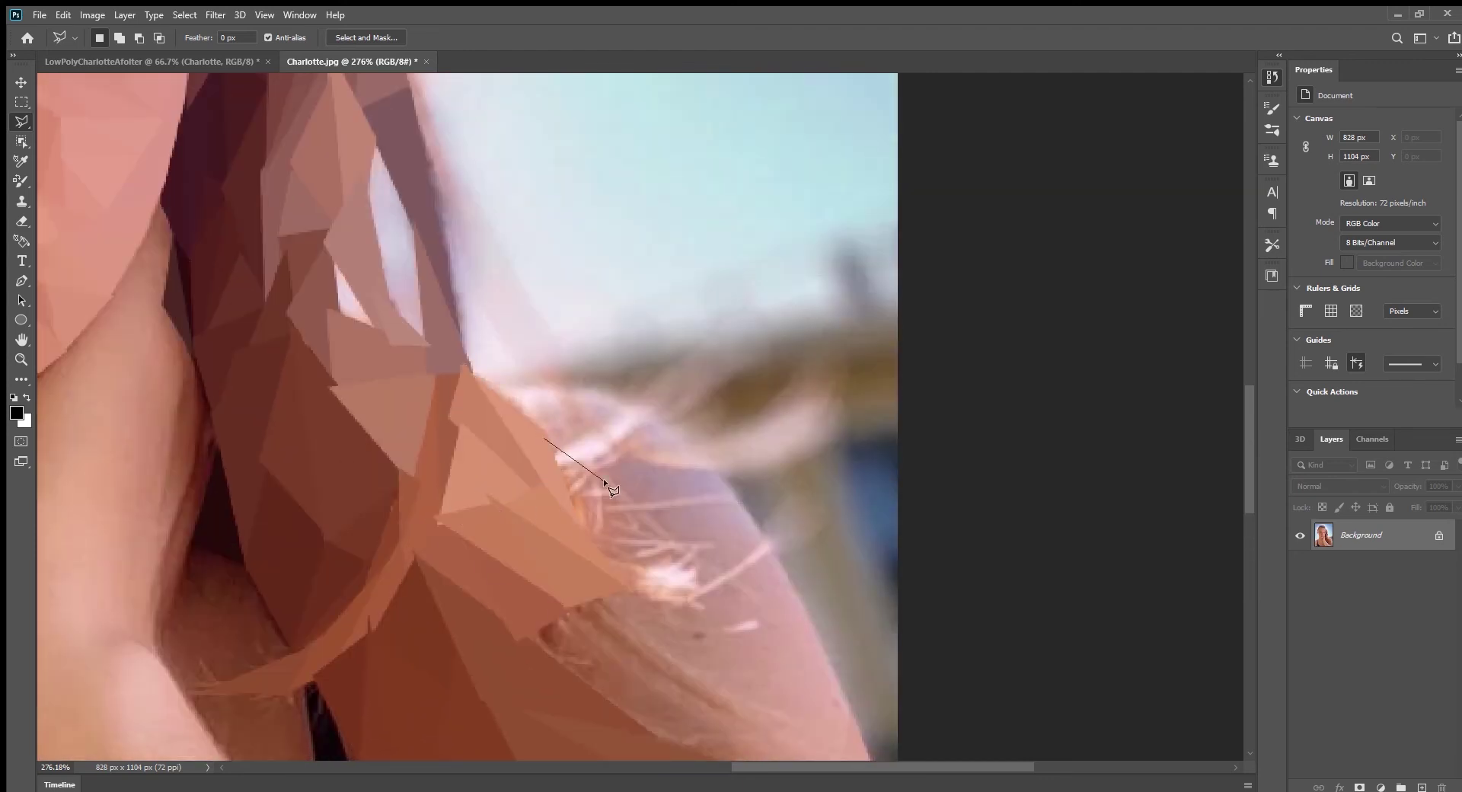
{"action": "left_click", "coordinate": [603, 478]}
{"action": "left_click", "coordinate": [597, 578]}
{"action": "key", "text": "ctrl+f"}
Facet a larger triangle across the shoulder hair into a single colour.
{"action": "left_click", "coordinate": [588, 377]}
{"action": "left_click", "coordinate": [649, 414]}
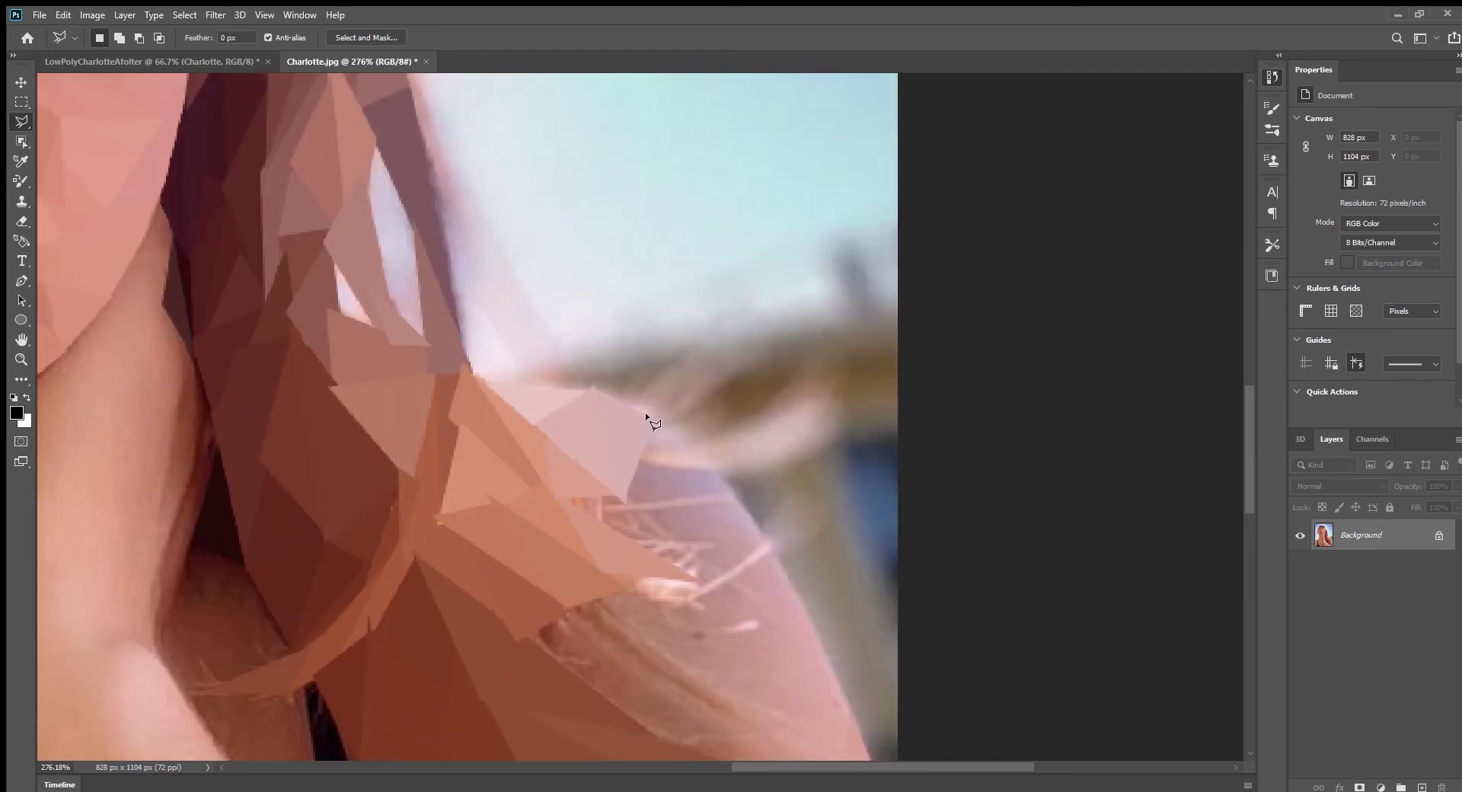
{"action": "left_click", "coordinate": [800, 610]}
{"action": "double_click", "coordinate": [556, 490]}
{"action": "key", "text": "ctrl+f"}
Facet the hair at the shoulder edge into a flat-coloured triangle.
{"action": "scroll", "coordinate": [807, 610], "scroll_direction": "down", "scroll_amount": 3}
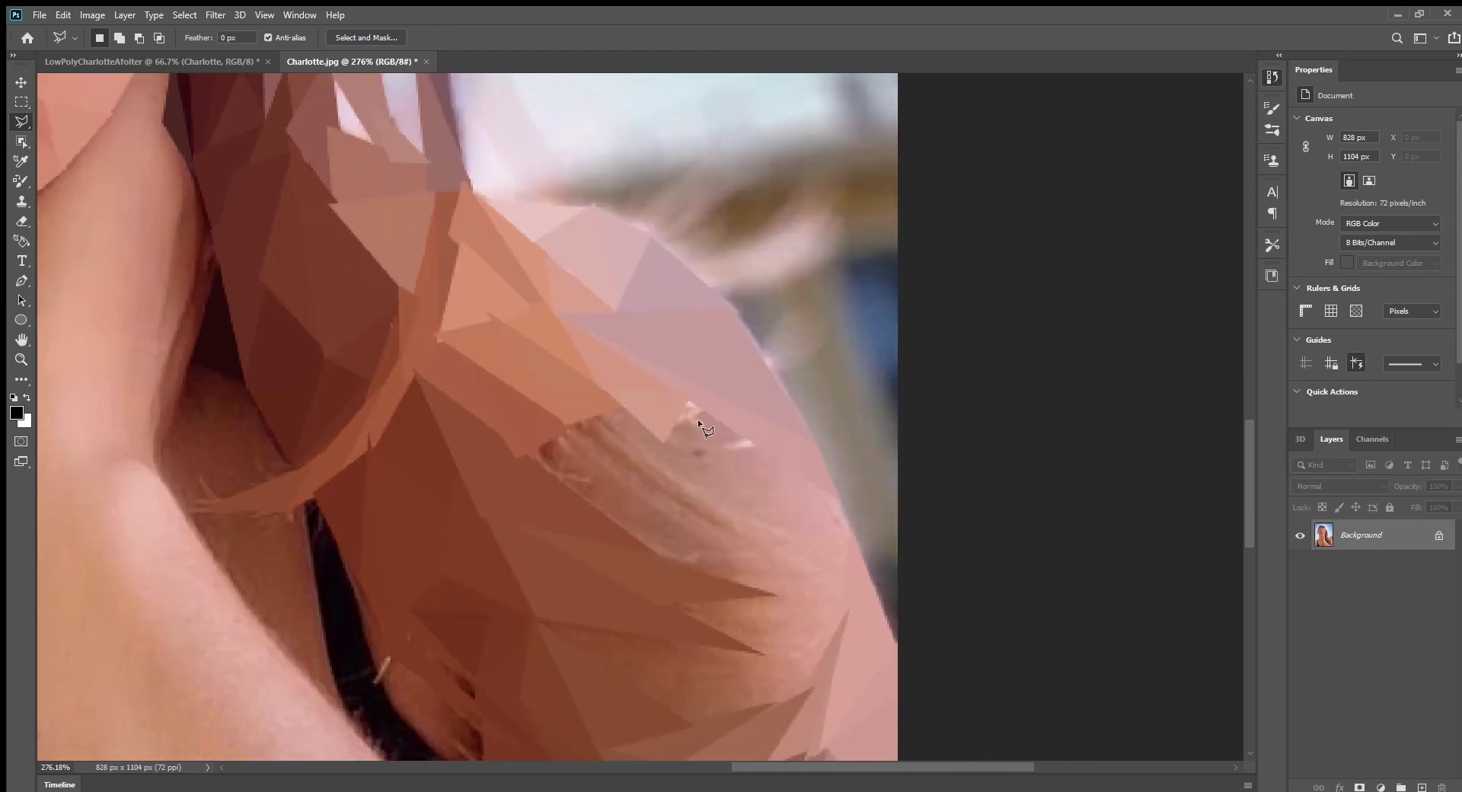
{"action": "left_click", "coordinate": [693, 396]}
{"action": "left_click", "coordinate": [729, 527]}
{"action": "scroll", "coordinate": [837, 498], "scroll_direction": "down", "scroll_amount": 2}
{"action": "left_click", "coordinate": [812, 567]}
{"action": "left_click", "coordinate": [763, 586]}
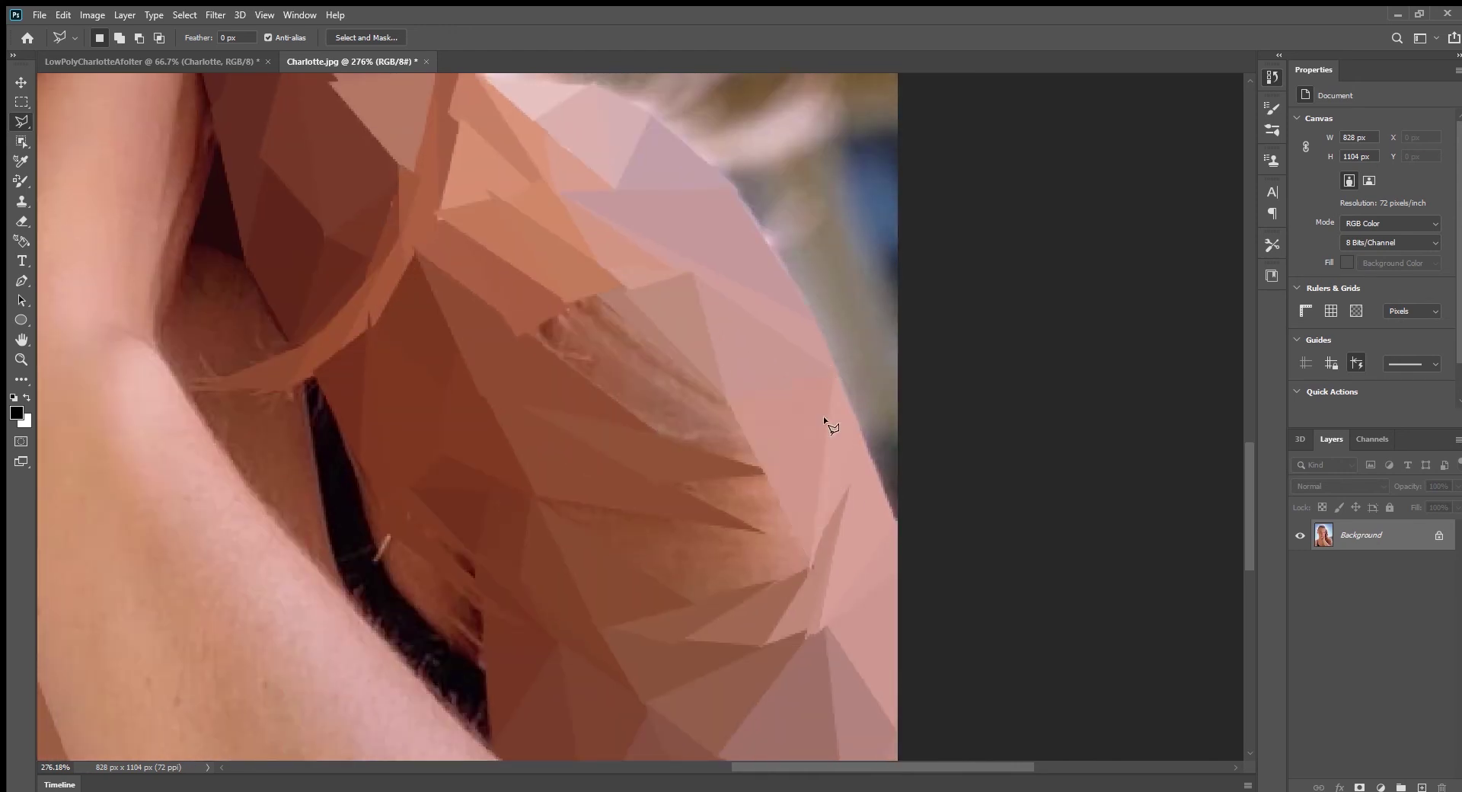
{"action": "double_click", "coordinate": [770, 473]}
{"action": "key", "text": "ctrl+f"}
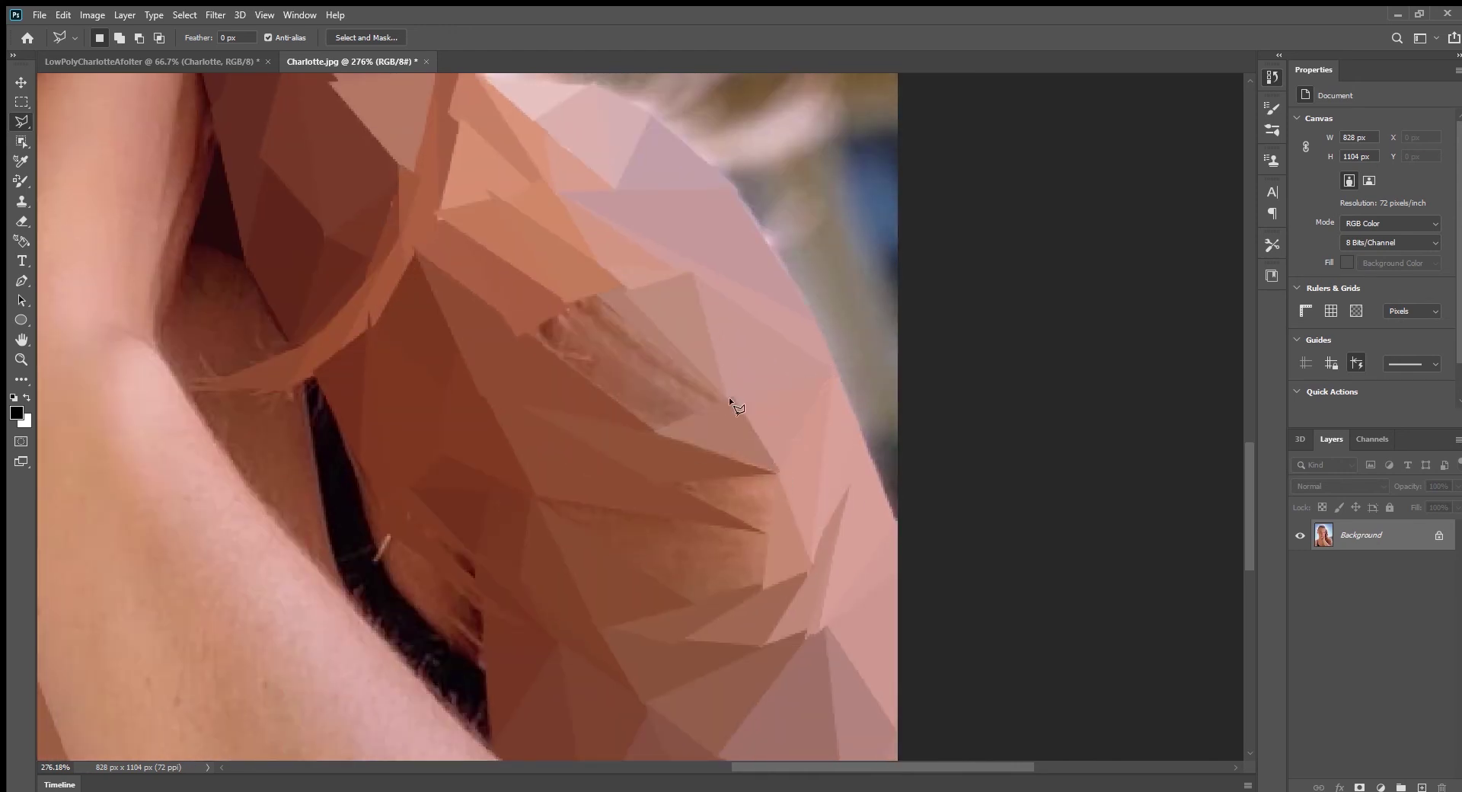
Flatten a small hair triangle and a triangle over the lighter hair.
{"action": "left_click", "coordinate": [653, 482]}
{"action": "left_click", "coordinate": [761, 529]}
{"action": "double_click", "coordinate": [669, 595]}
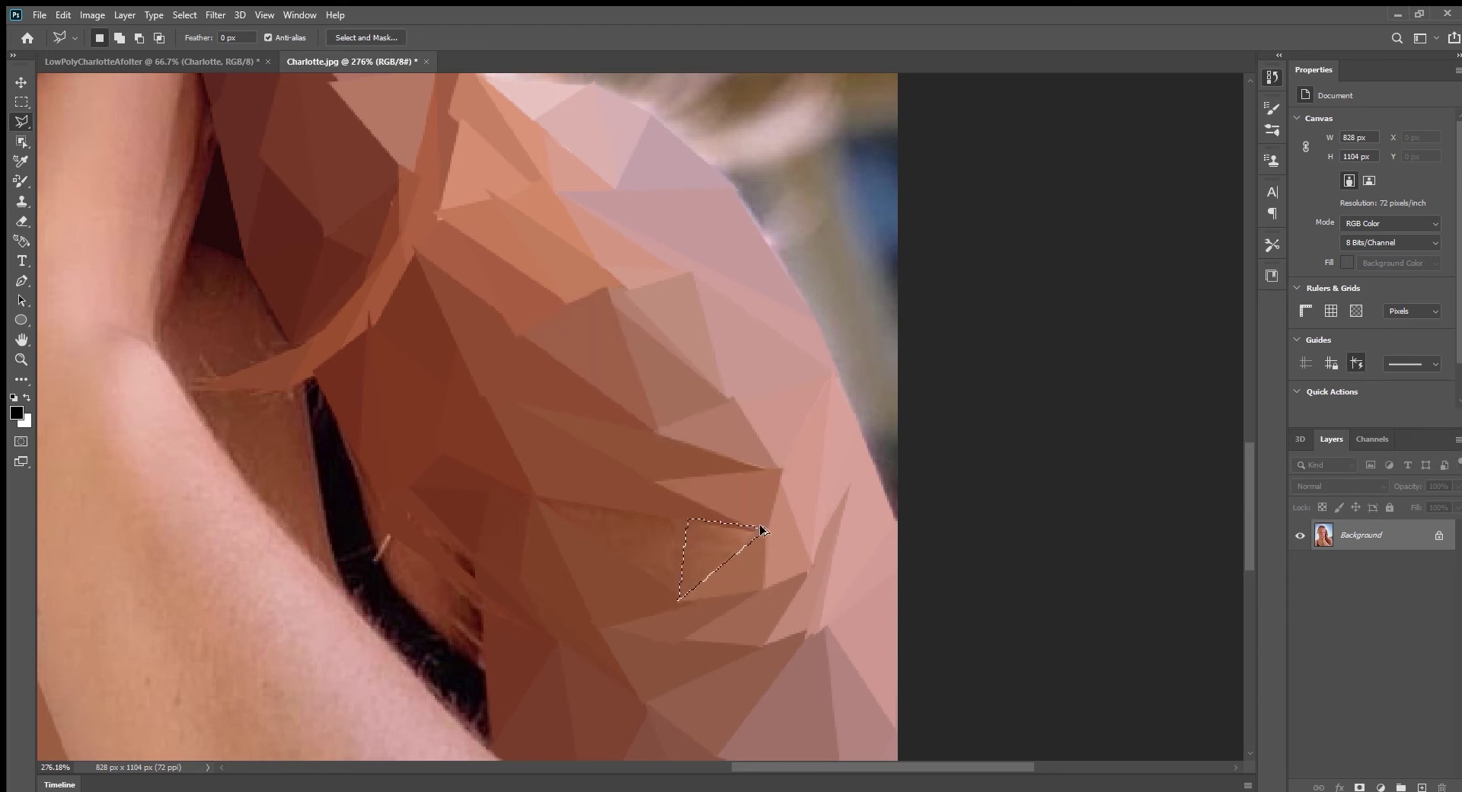
{"action": "key", "text": "ctrl+f"}
{"action": "scroll", "coordinate": [709, 556], "scroll_direction": "down", "scroll_amount": 1}
{"action": "left_click", "coordinate": [441, 572]}
{"action": "left_click", "coordinate": [485, 610]}
{"action": "key", "text": "ctrl+f"}
Facet the light hair strand into one flat-coloured triangle.
{"action": "left_click", "coordinate": [388, 476]}
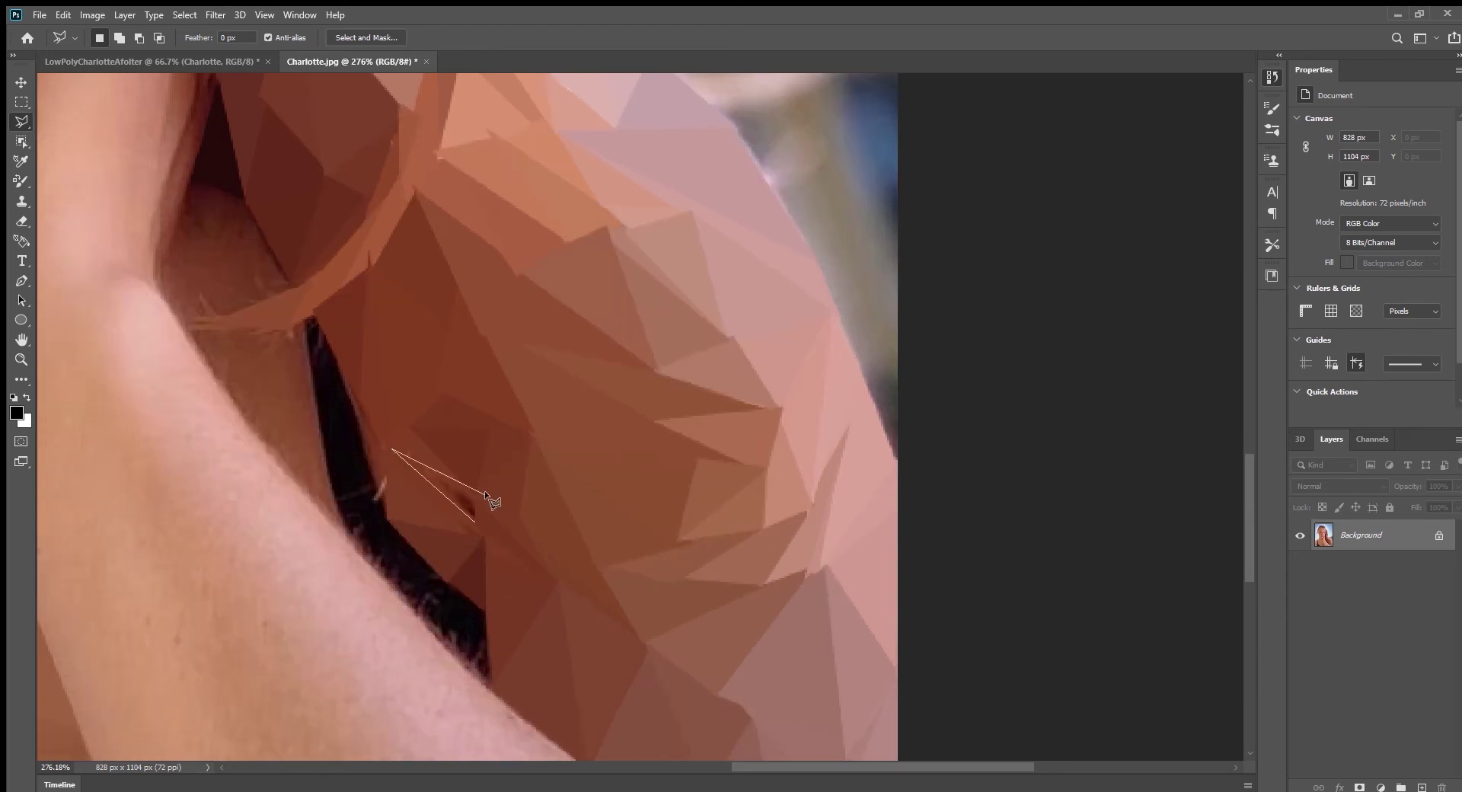
{"action": "left_click", "coordinate": [485, 494]}
{"action": "double_click", "coordinate": [385, 529]}
{"action": "key", "text": "ctrl+f"}
{"action": "scroll", "coordinate": [430, 538], "scroll_direction": "down", "scroll_amount": 1}
Flatten the dark hair and the dark strand into flat-coloured shapes.
{"action": "left_click", "coordinate": [439, 611]}
{"action": "left_click", "coordinate": [481, 586]}
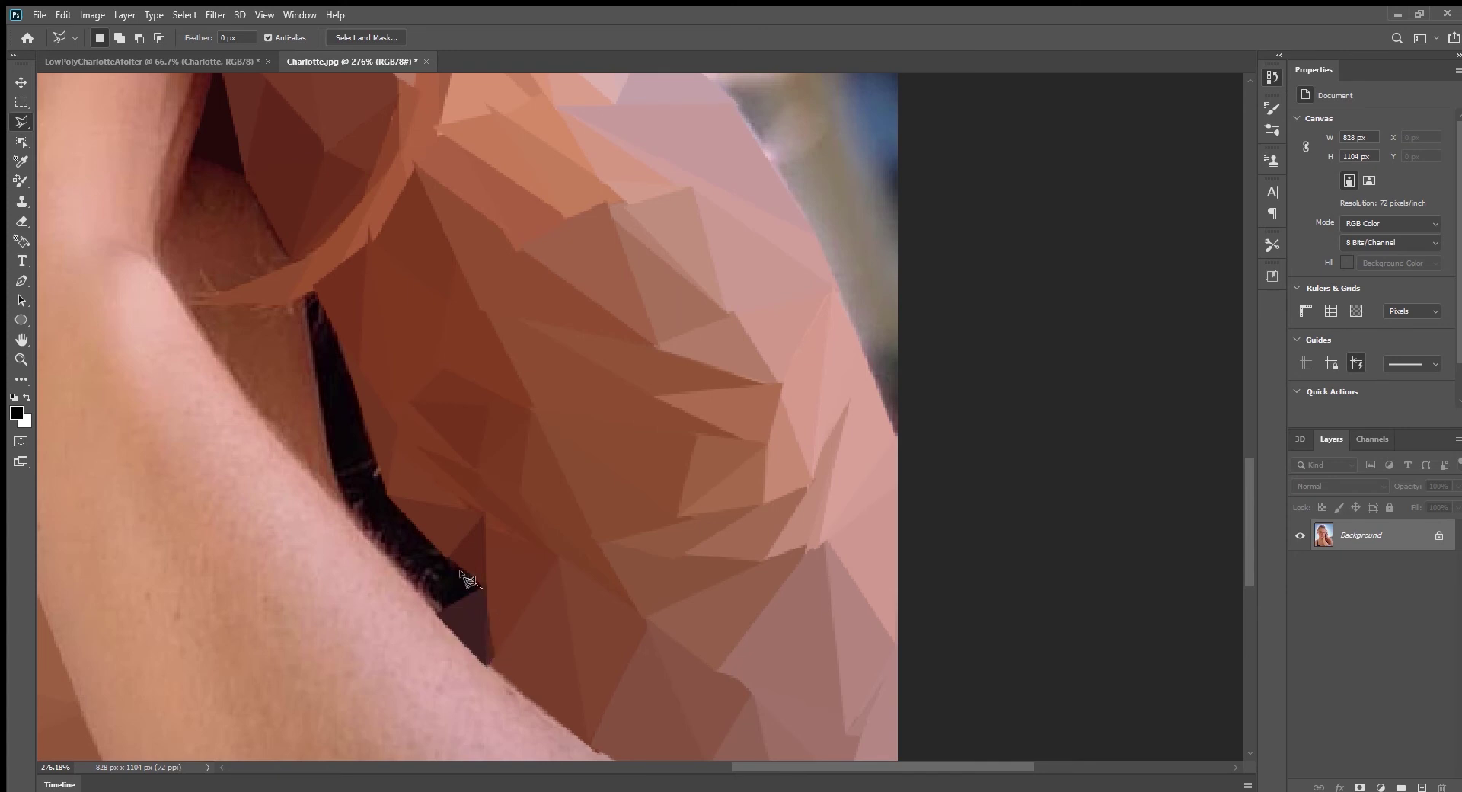
{"action": "double_click", "coordinate": [377, 539]}
{"action": "key", "text": "ctrl+f"}
{"action": "left_click", "coordinate": [377, 544]}
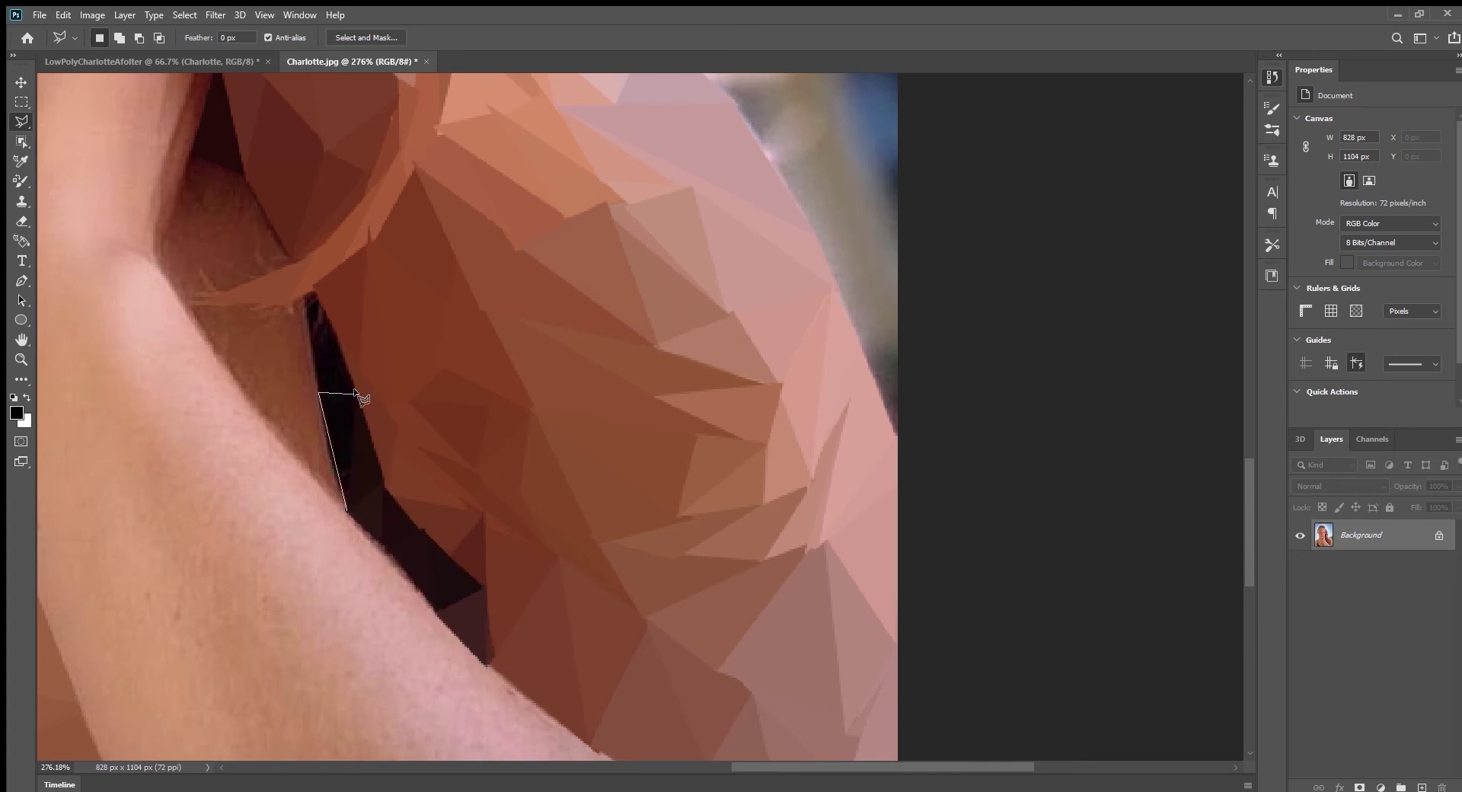
{"action": "left_click", "coordinate": [310, 297]}
{"action": "double_click", "coordinate": [367, 418]}
{"action": "key", "text": "ctrl+f"}
{"action": "scroll", "coordinate": [371, 423], "scroll_direction": "down", "scroll_amount": 5}
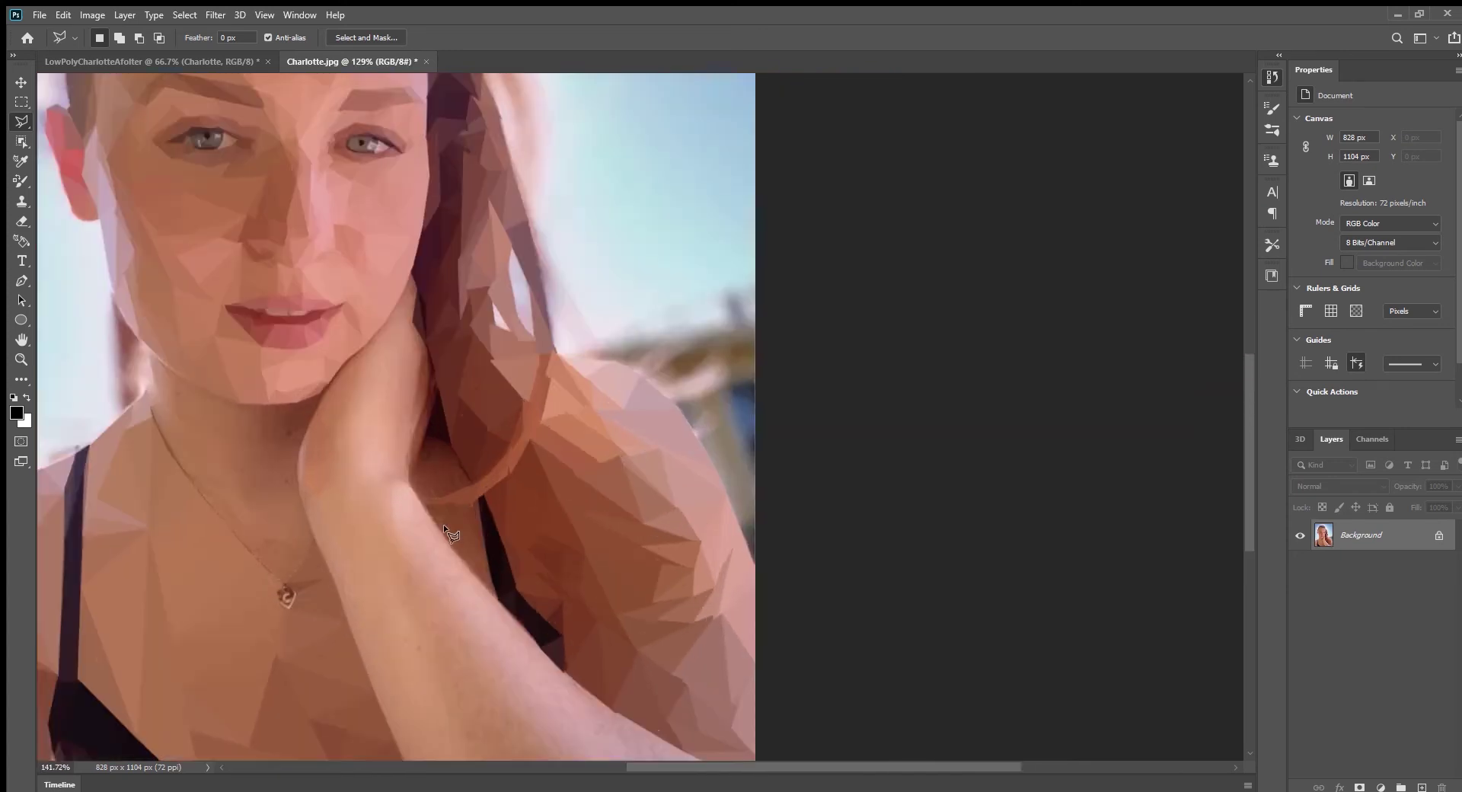
{"action": "scroll", "coordinate": [444, 524], "scroll_direction": "up", "scroll_amount": 6}
Facet the hair beside the arm and outline a triangle along the arm crease.
{"action": "left_click", "coordinate": [523, 623]}
{"action": "left_click", "coordinate": [444, 522]}
{"action": "double_click", "coordinate": [387, 436]}
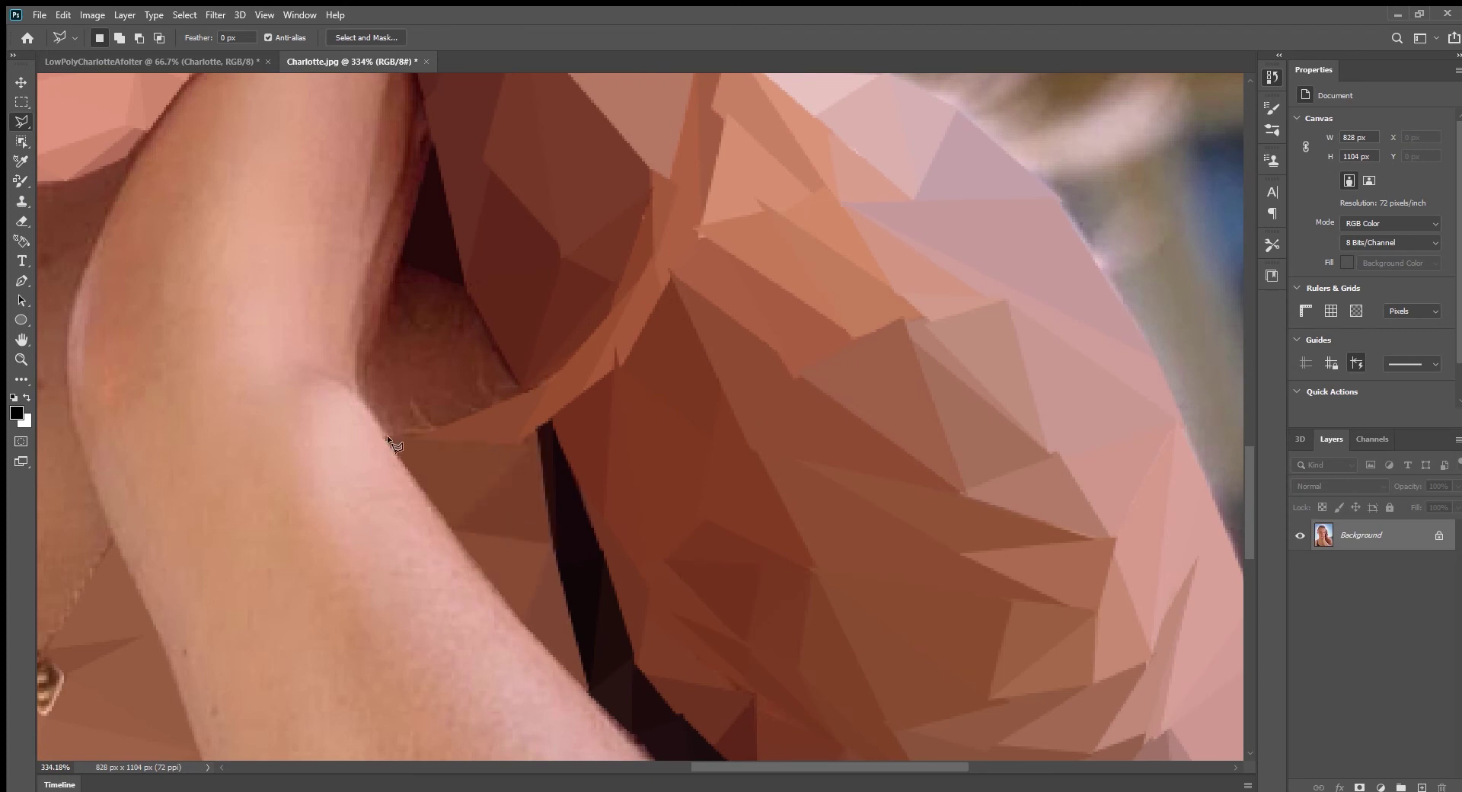
{"action": "key", "text": "ctrl+f"}
{"action": "left_click", "coordinate": [397, 264]}
{"action": "left_click", "coordinate": [359, 384]}
{"action": "left_click", "coordinate": [479, 312]}
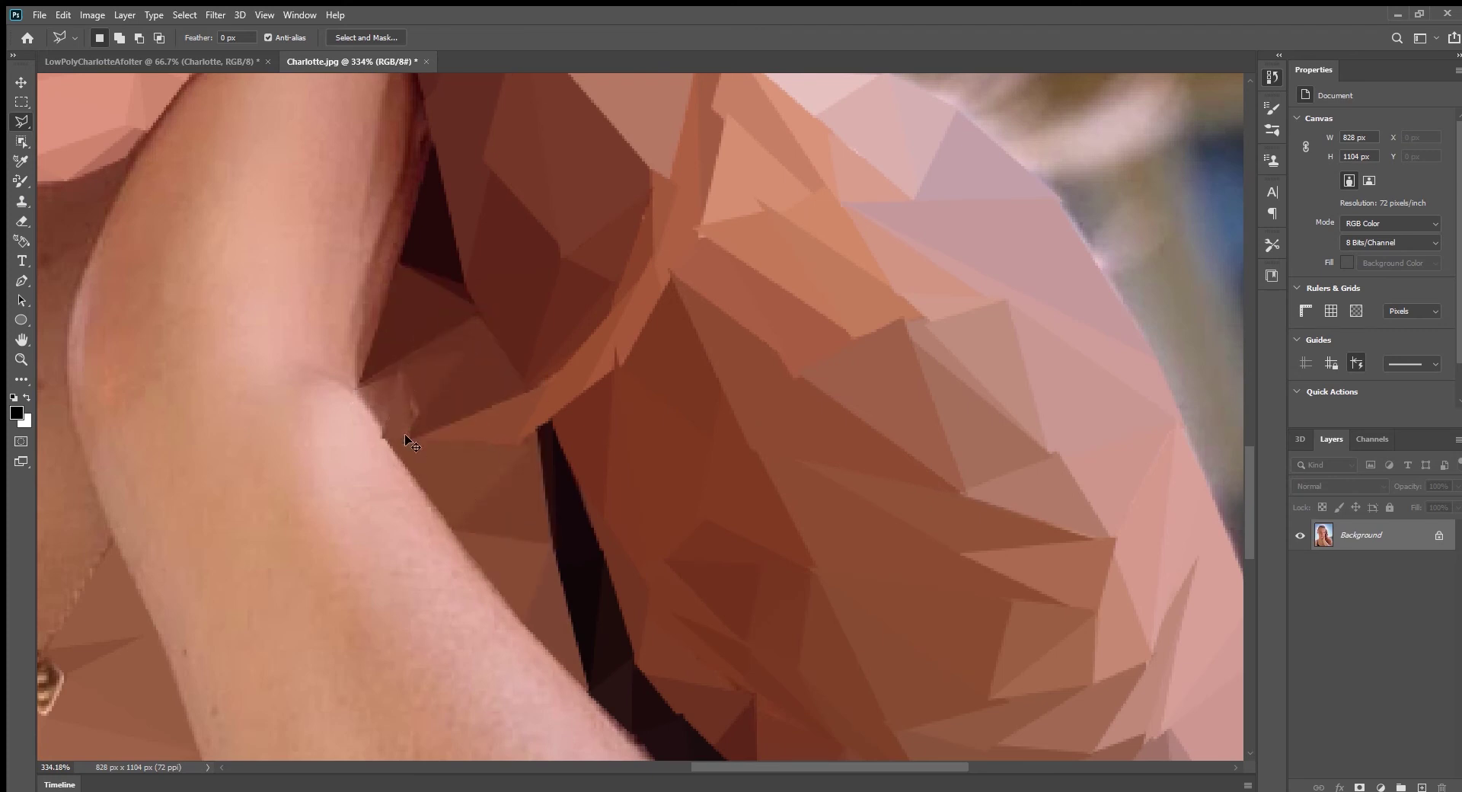
{"action": "scroll", "coordinate": [442, 454], "scroll_direction": "down", "scroll_amount": 5}
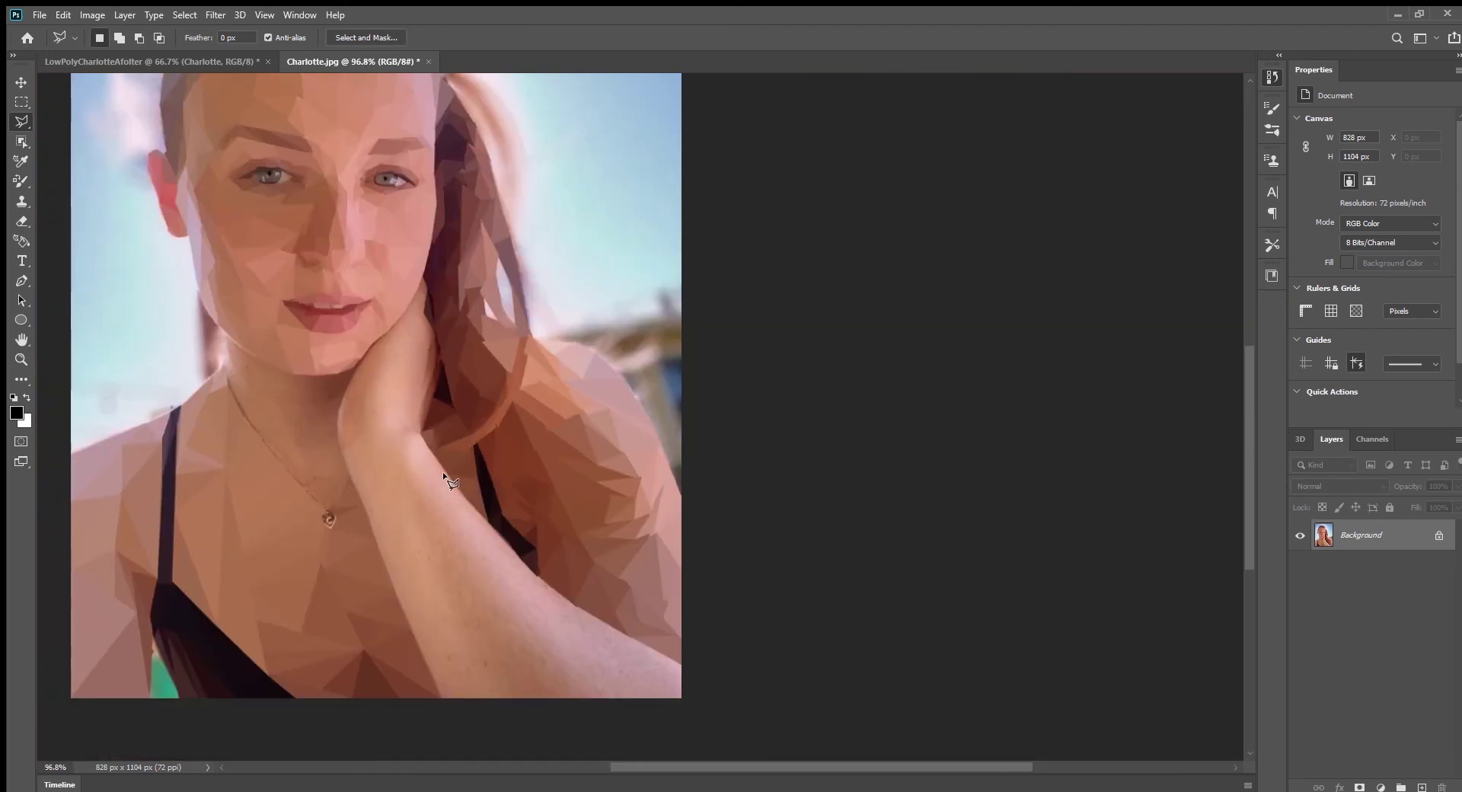
{"action": "scroll", "coordinate": [282, 450], "scroll_direction": "up", "scroll_amount": 5}
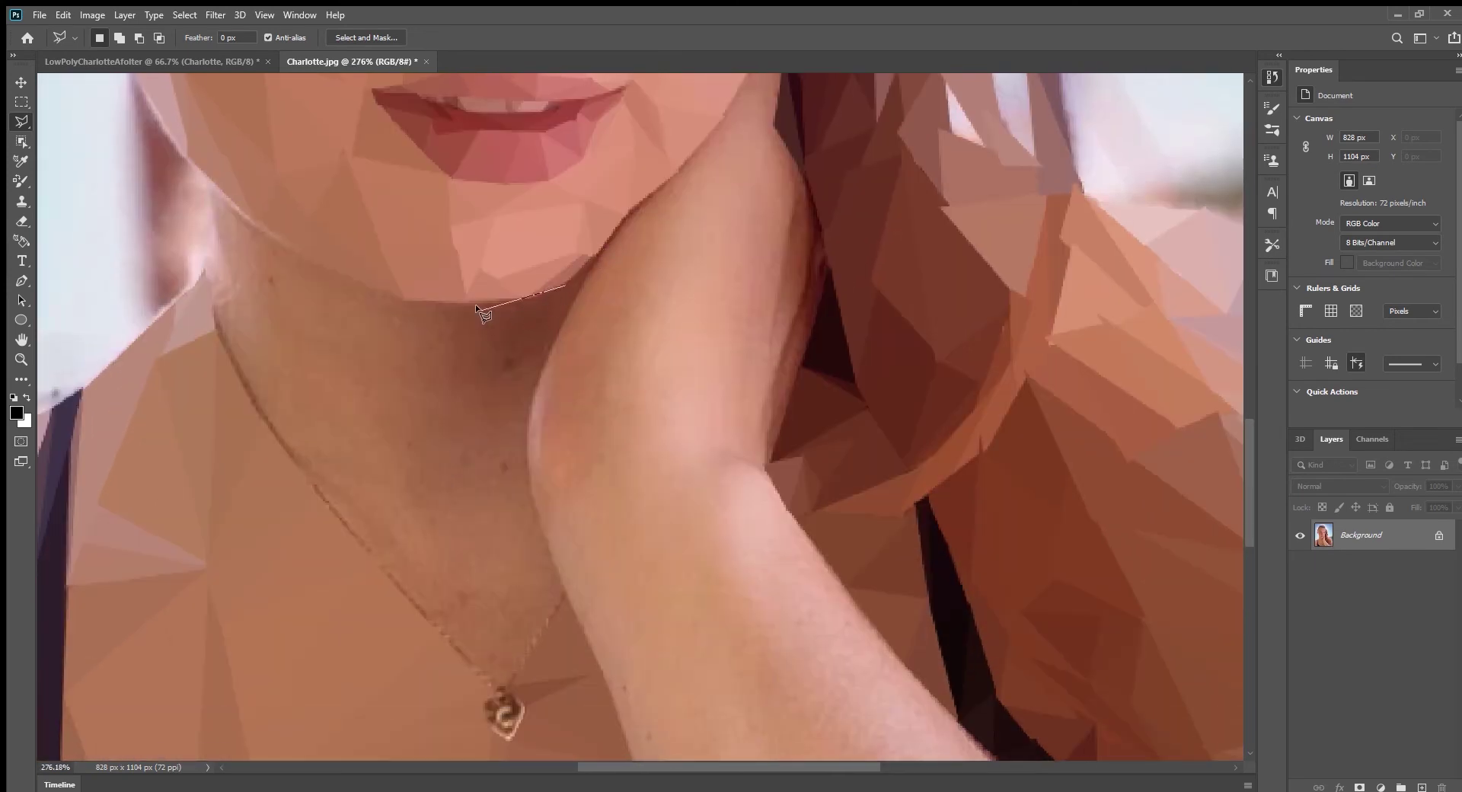
{"action": "left_click", "coordinate": [401, 299]}
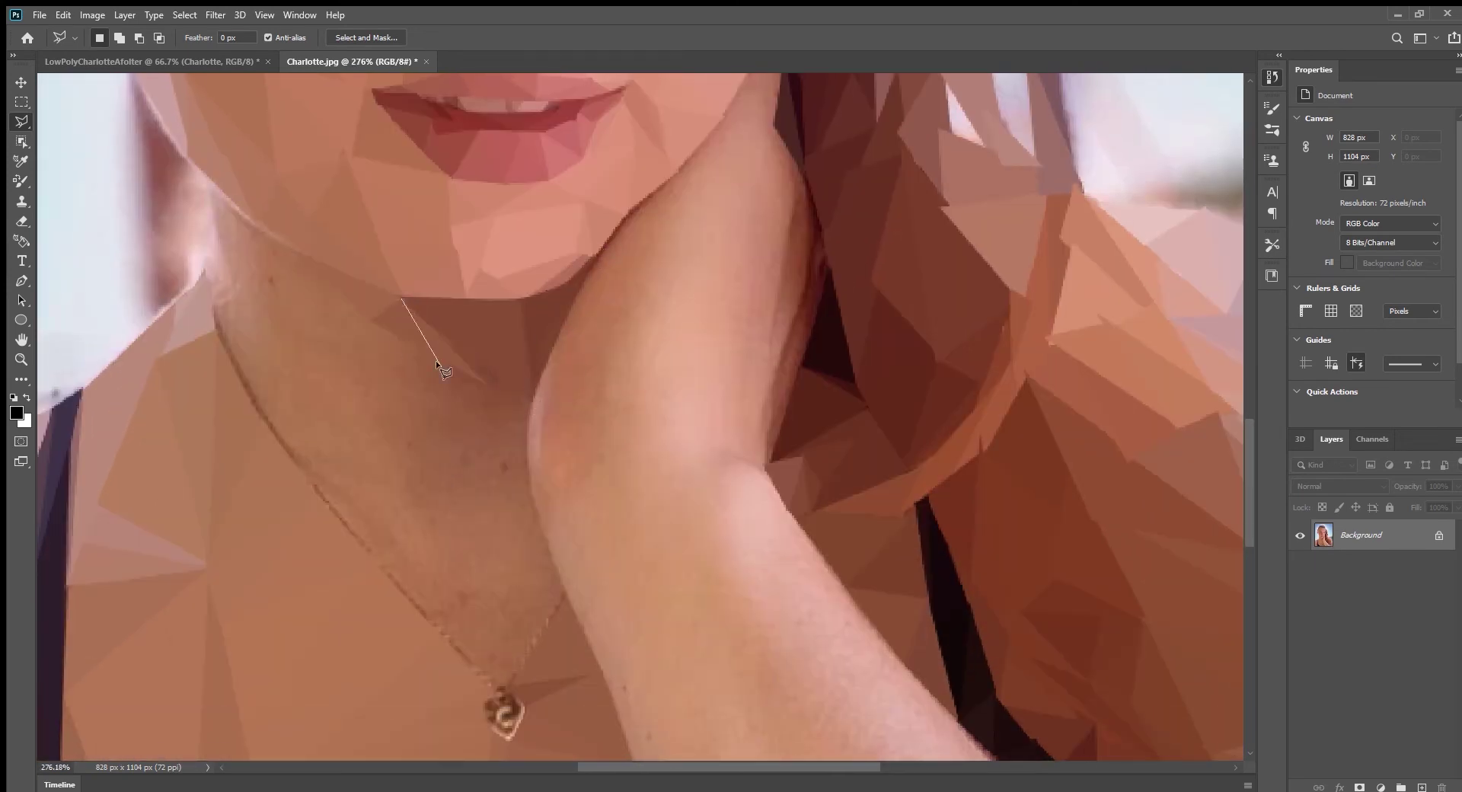
{"action": "key", "text": "Escape"}
{"action": "scroll", "coordinate": [457, 446], "scroll_direction": "down", "scroll_amount": 3}
{"action": "left_click", "coordinate": [481, 457]}
{"action": "left_click", "coordinate": [553, 452]}
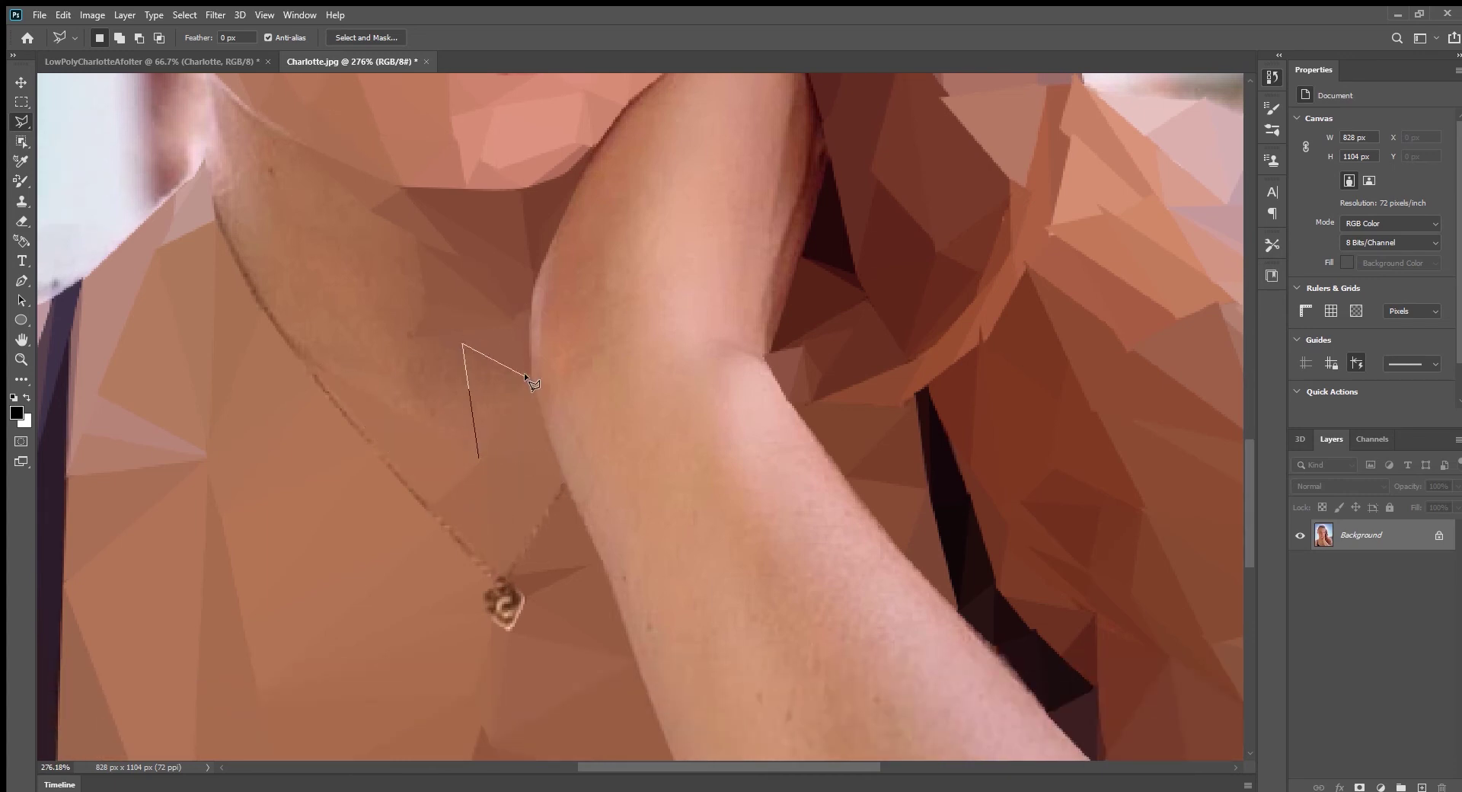
{"action": "key", "text": "Escape"}
{"action": "left_click", "coordinate": [410, 338]}
{"action": "scroll", "coordinate": [324, 391], "scroll_direction": "up", "scroll_amount": 3}
{"action": "scroll", "coordinate": [267, 228], "scroll_direction": "up", "scroll_amount": 2}
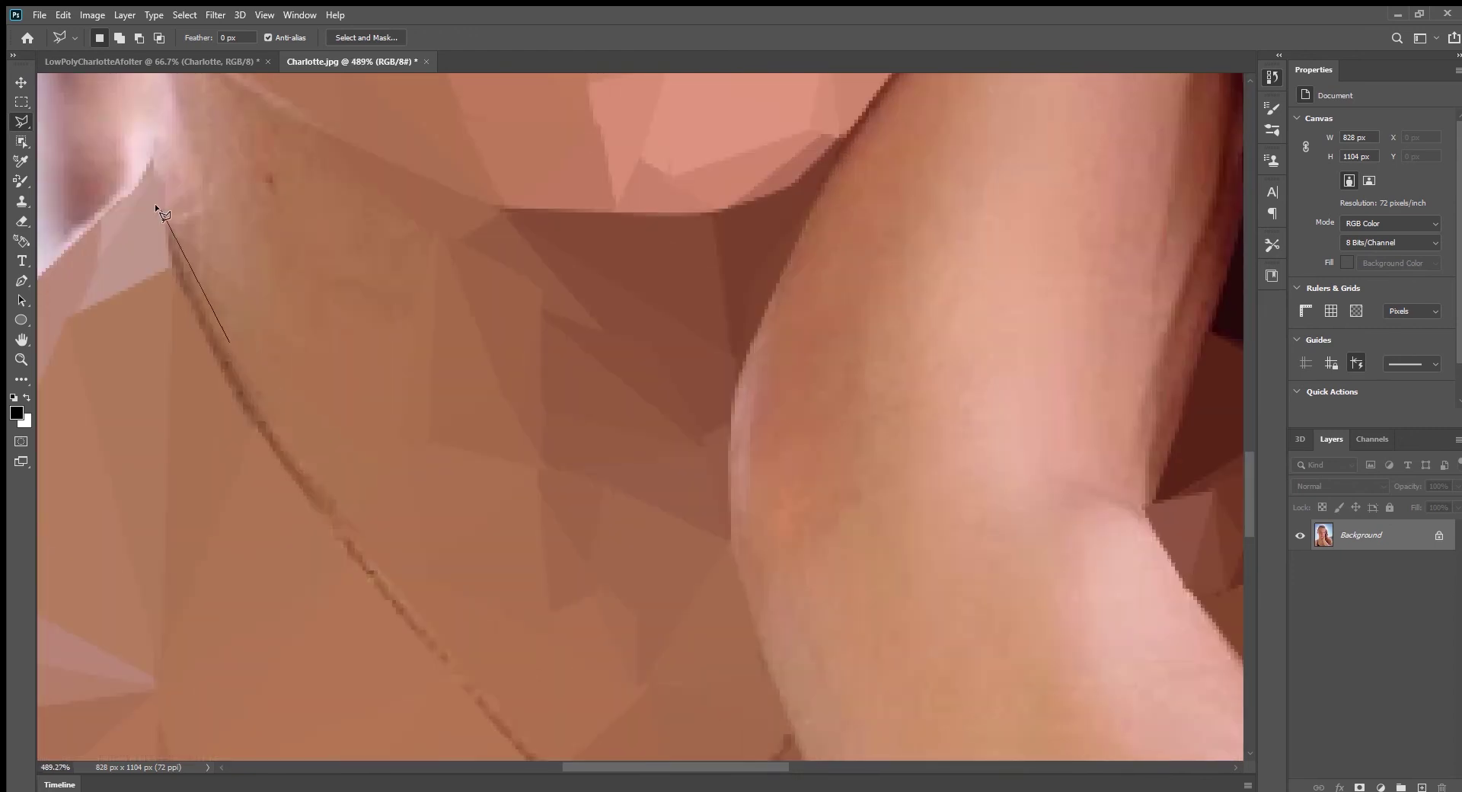
{"action": "scroll", "coordinate": [343, 175], "scroll_direction": "up", "scroll_amount": 2}
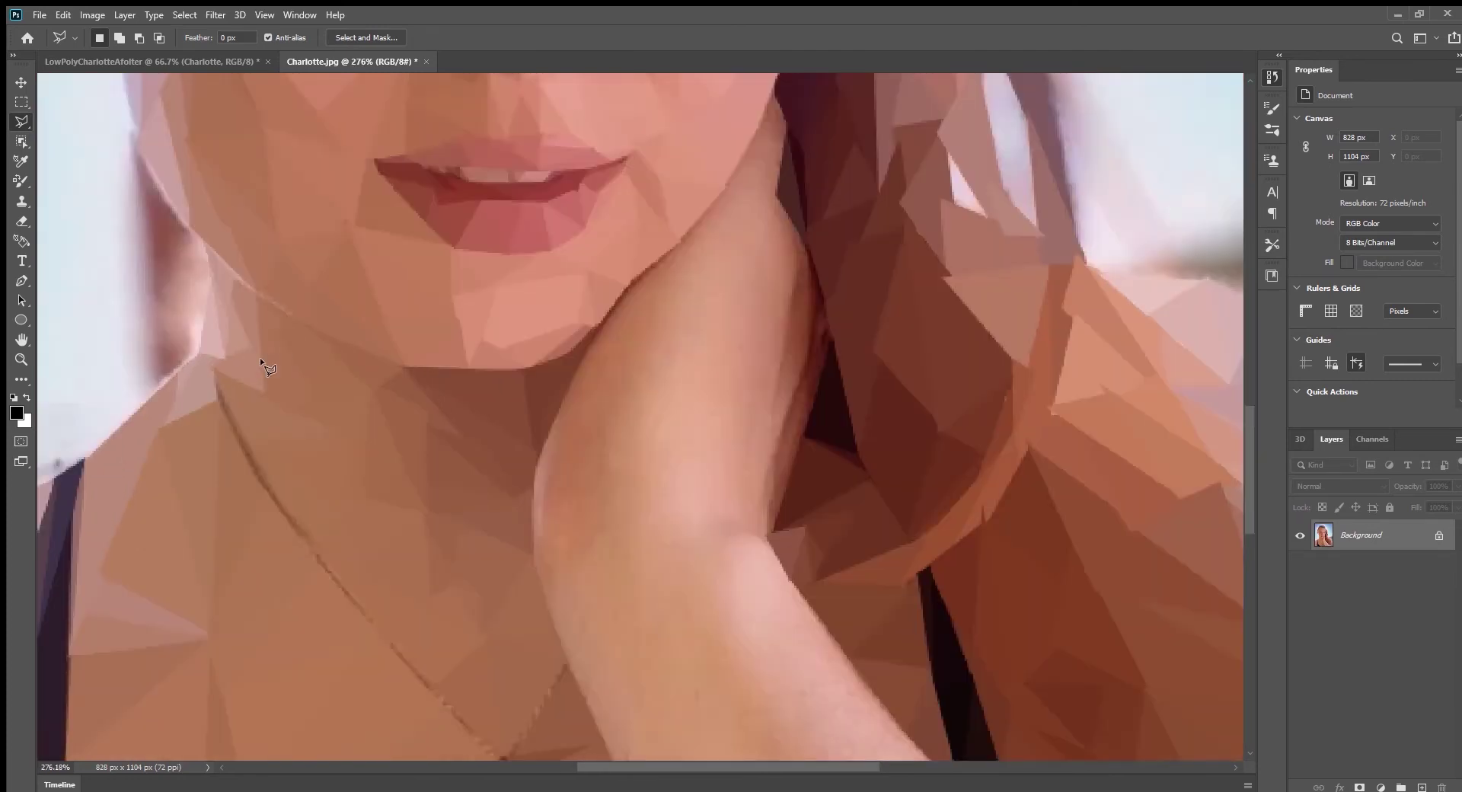
{"action": "left_click_drag", "start_coordinate": [184, 356], "coordinate": [242, 216]}
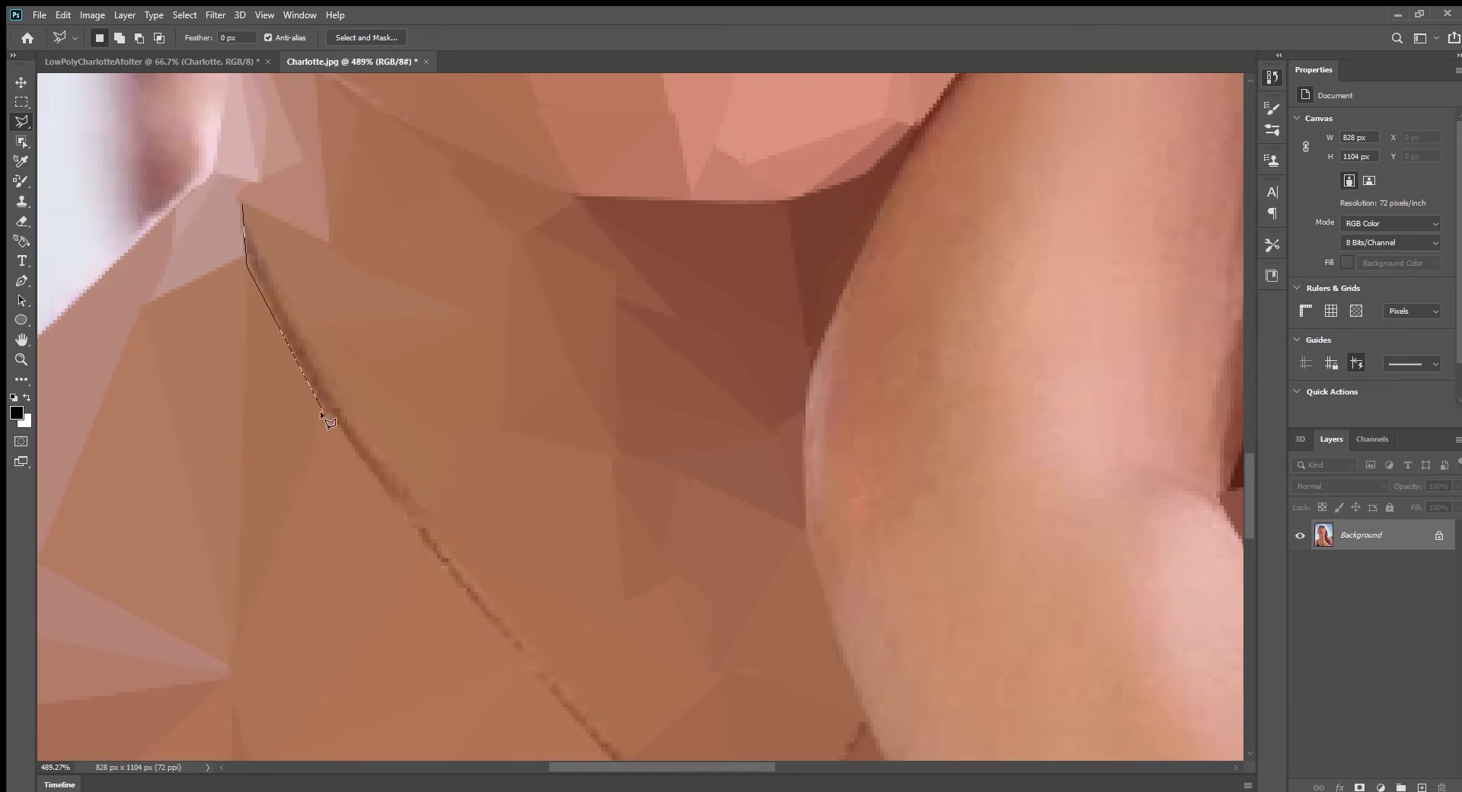
{"action": "scroll", "coordinate": [441, 579], "scroll_direction": "down", "scroll_amount": 2}
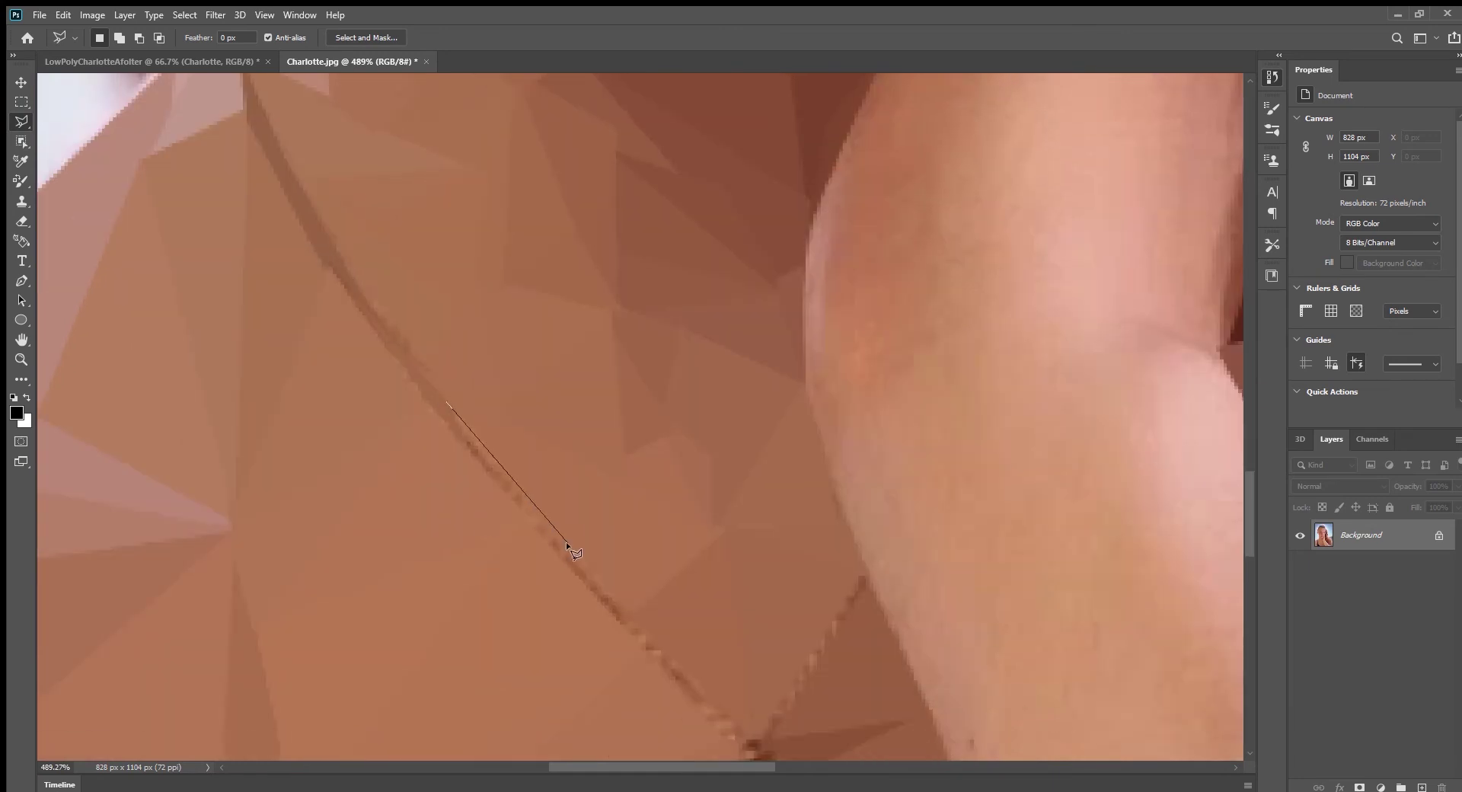
{"action": "scroll", "coordinate": [443, 404], "scroll_direction": "down", "scroll_amount": 2}
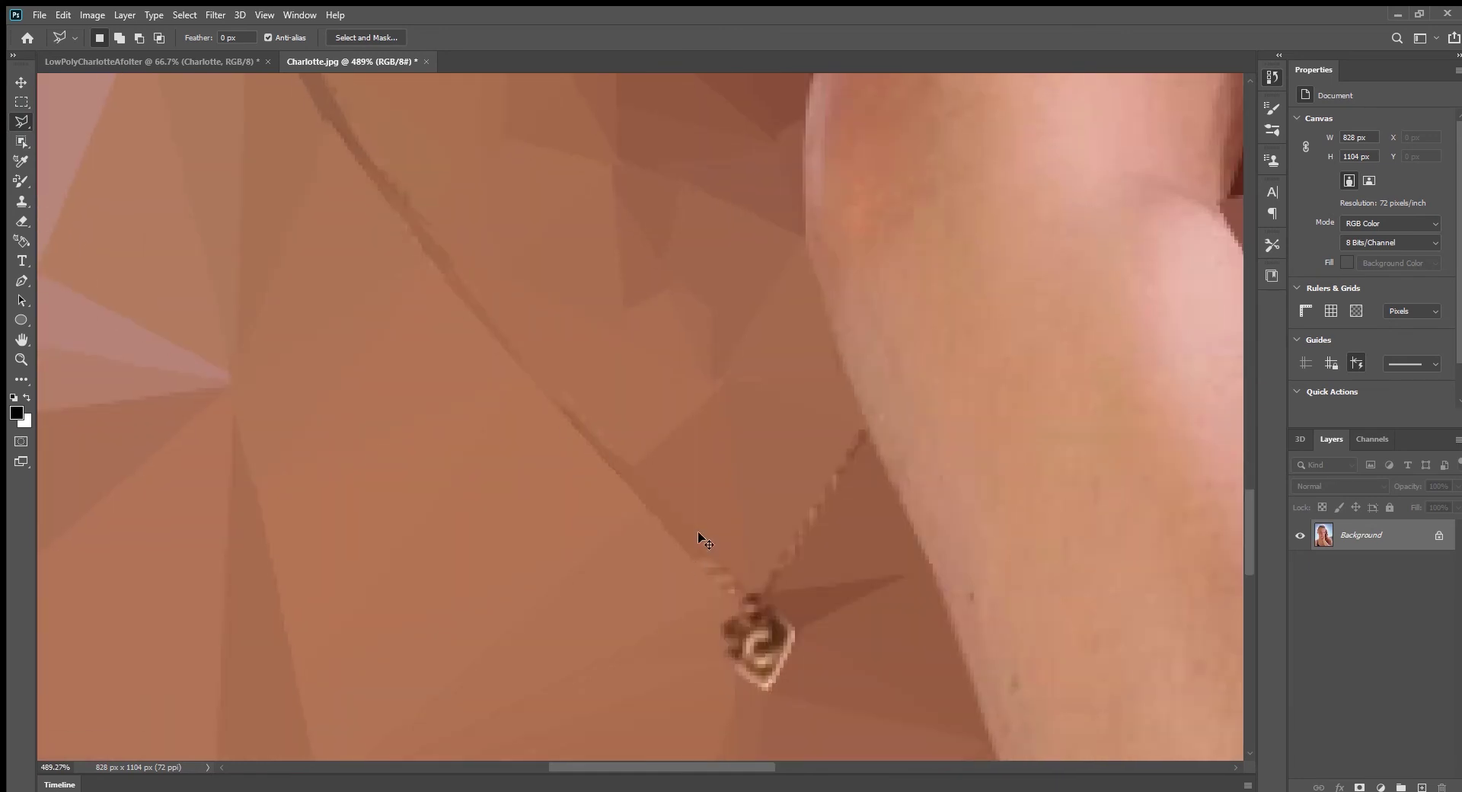
{"action": "scroll", "coordinate": [782, 624], "scroll_direction": "down", "scroll_amount": 1}
{"action": "left_click", "coordinate": [767, 629]}
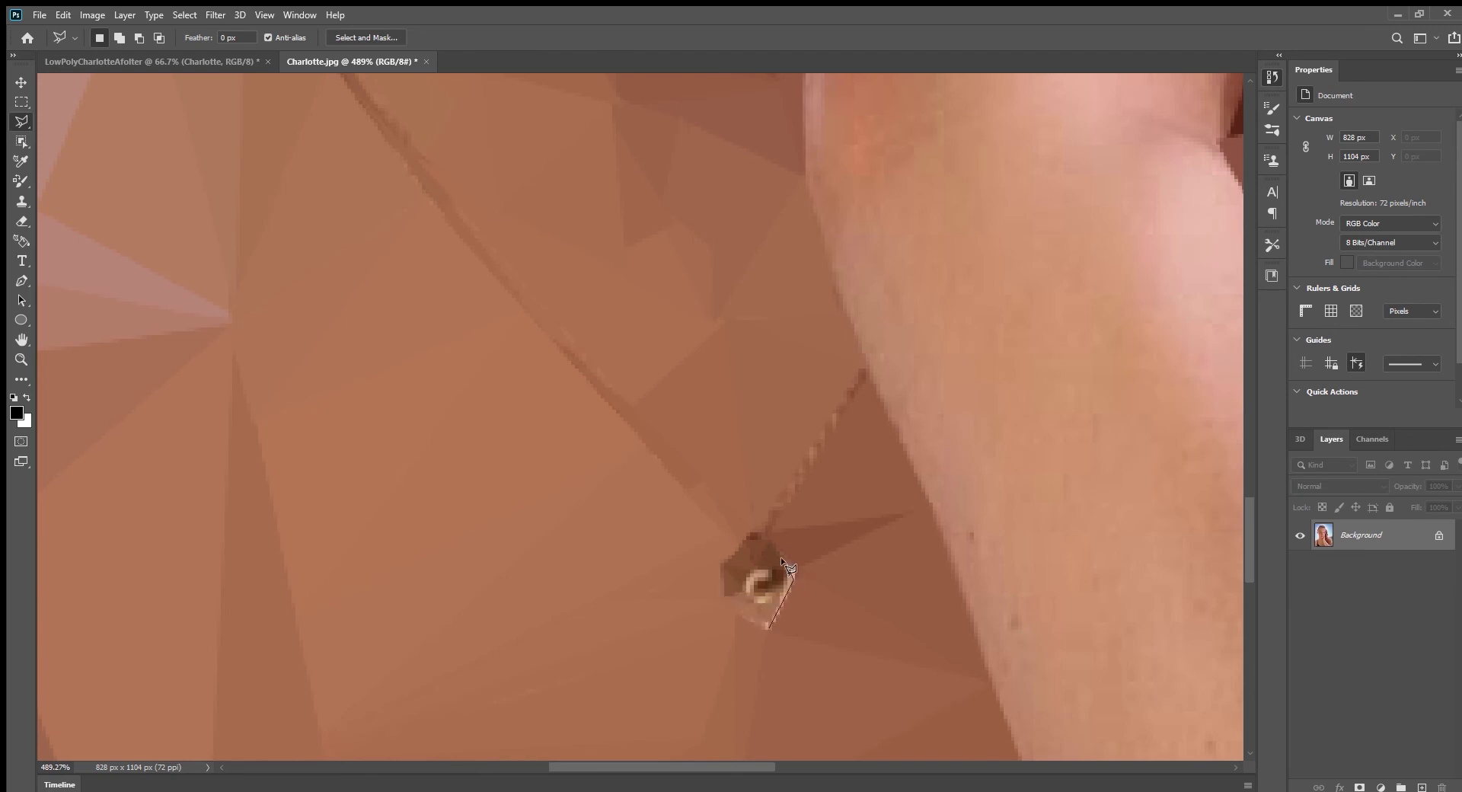
{"action": "left_click", "coordinate": [790, 565]}
{"action": "left_click", "coordinate": [762, 509]}
Outline a triangle along the arm's edge.
{"action": "scroll", "coordinate": [838, 434], "scroll_direction": "down", "scroll_amount": 5}
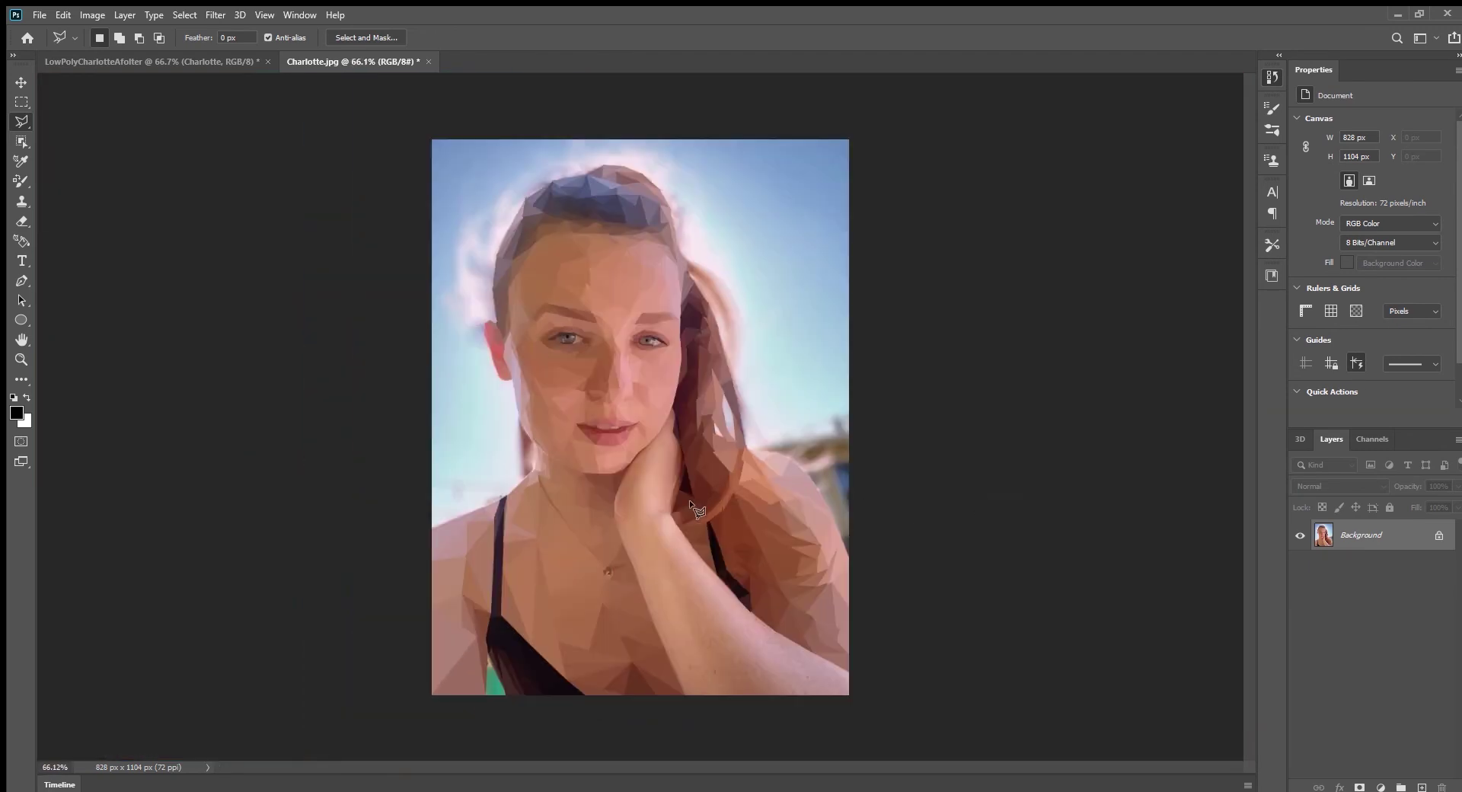
{"action": "scroll", "coordinate": [786, 655], "scroll_direction": "up", "scroll_amount": 2}
{"action": "scroll", "coordinate": [739, 464], "scroll_direction": "up", "scroll_amount": 2}
{"action": "left_click", "coordinate": [735, 624]}
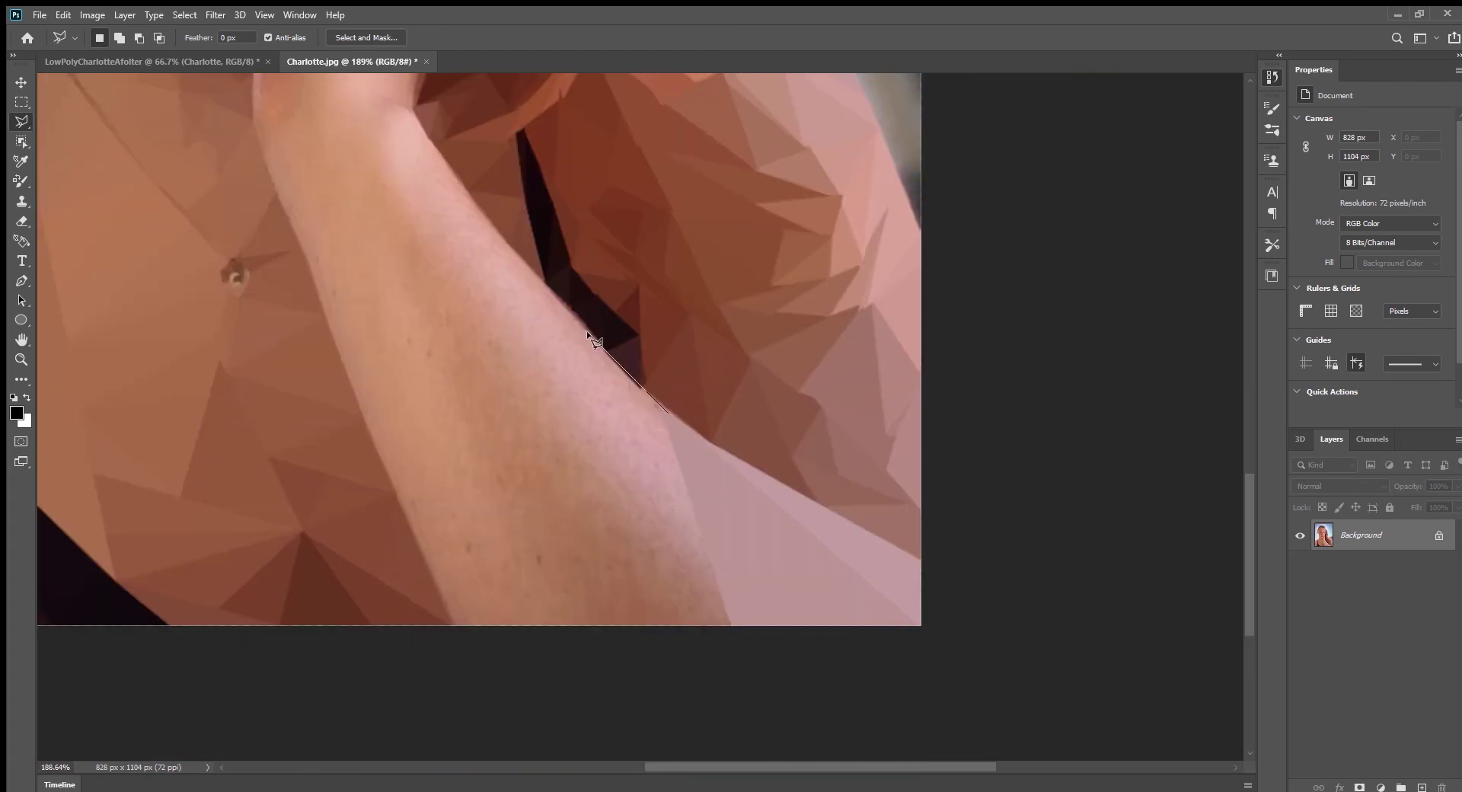
{"action": "left_click", "coordinate": [586, 331]}
{"action": "left_click", "coordinate": [525, 408]}
{"action": "left_click", "coordinate": [523, 339]}
{"action": "scroll", "coordinate": [388, 187], "scroll_direction": "down", "scroll_amount": 2}
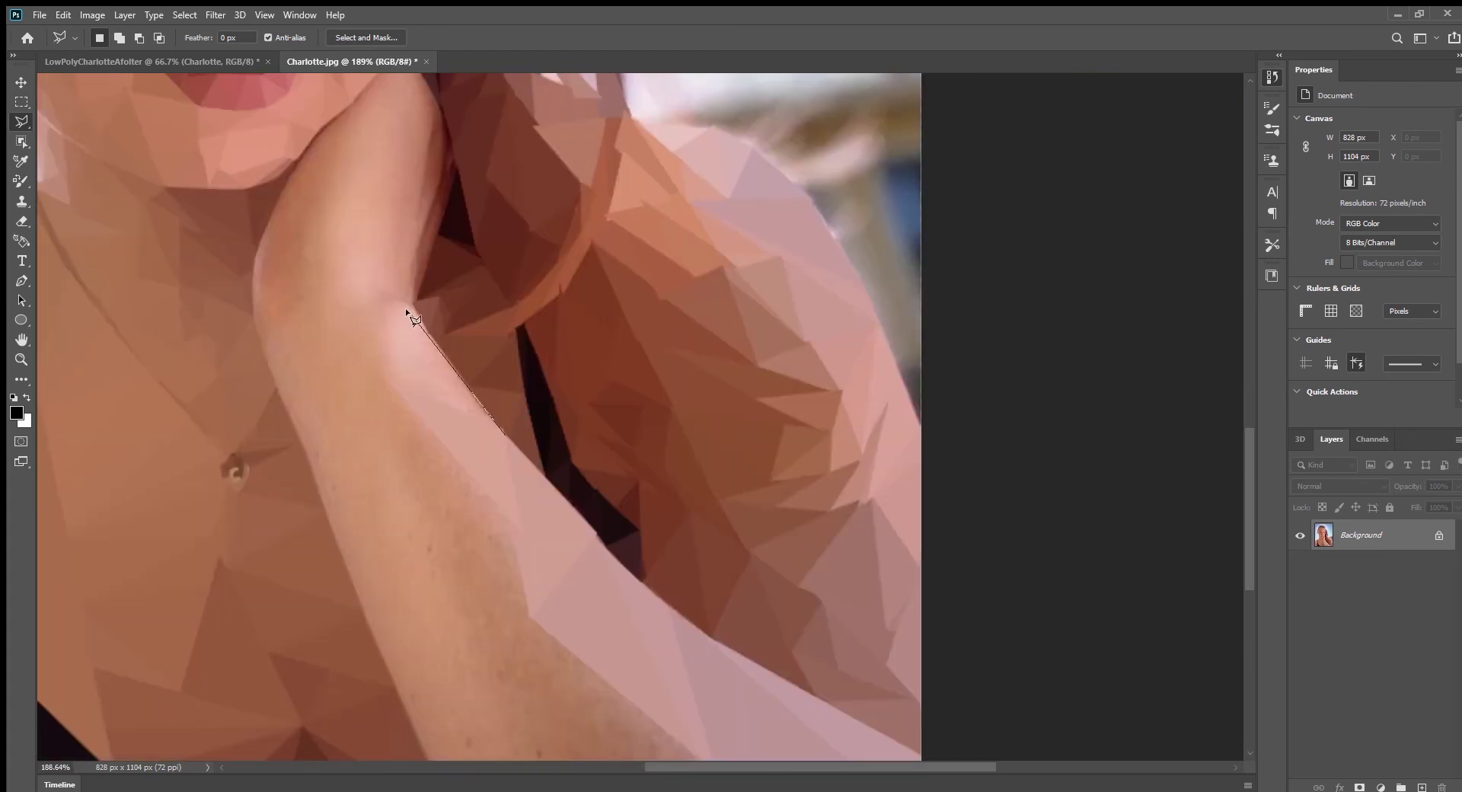
Outline triangles on the arm and forearm.
{"action": "left_click", "coordinate": [401, 313]}
{"action": "scroll", "coordinate": [401, 313], "scroll_direction": "up", "scroll_amount": 2}
{"action": "left_click", "coordinate": [599, 537]}
{"action": "left_click", "coordinate": [729, 651]}
{"action": "double_click", "coordinate": [693, 570]}
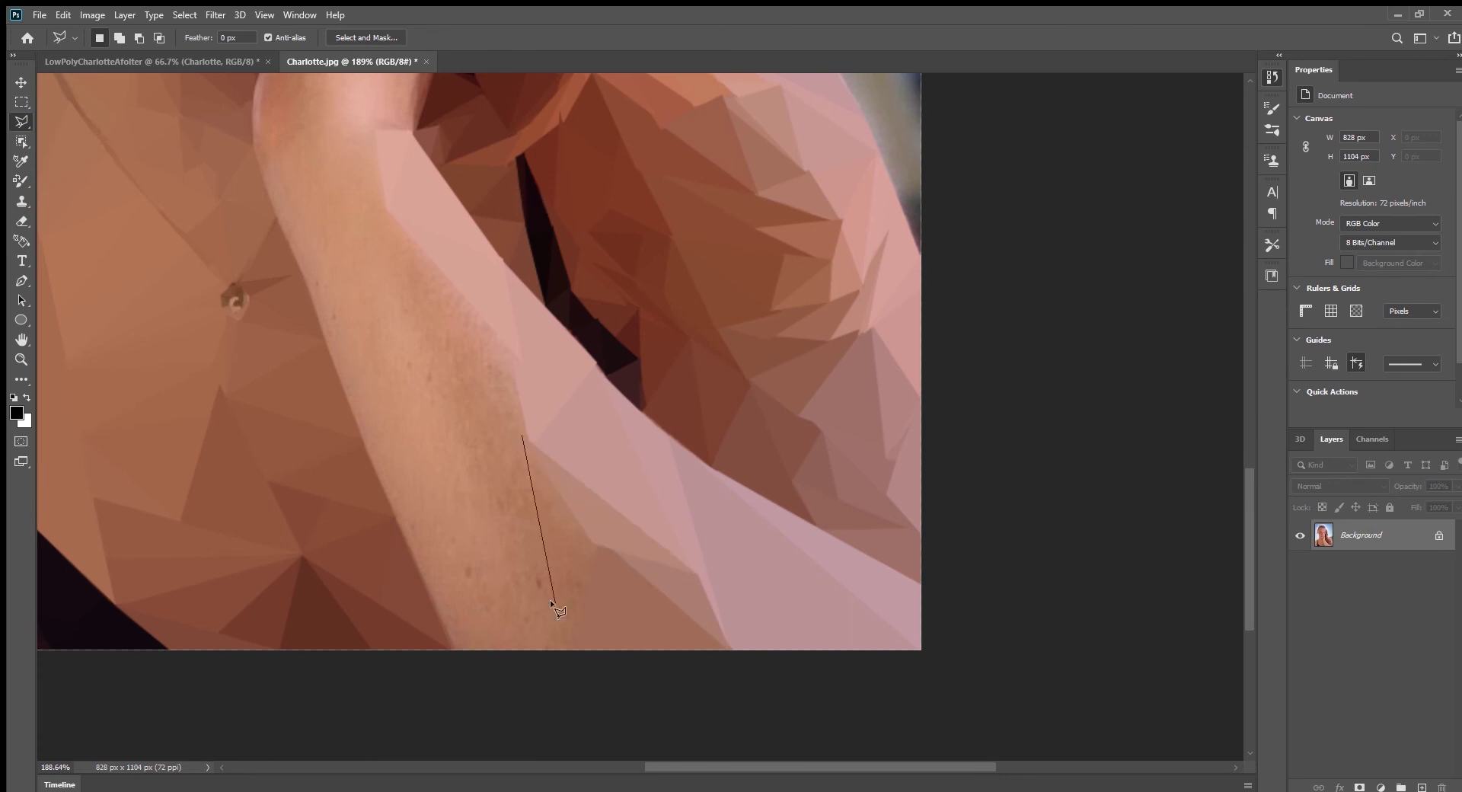
{"action": "left_click", "coordinate": [550, 600]}
{"action": "left_click", "coordinate": [510, 528]}
{"action": "double_click", "coordinate": [515, 350]}
Outline upper-arm triangles down to the image's bottom edge.
{"action": "left_click", "coordinate": [511, 345]}
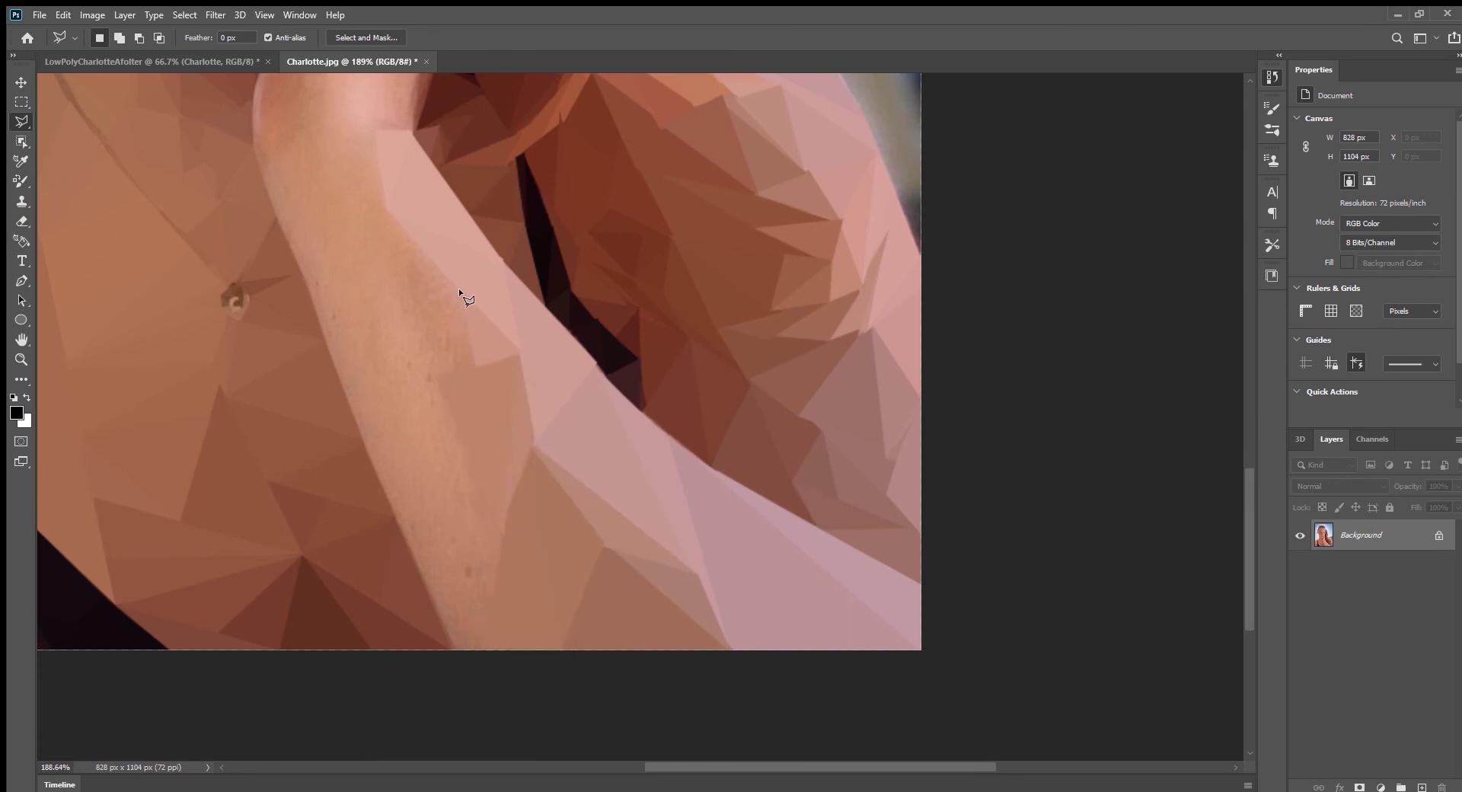
{"action": "double_click", "coordinate": [458, 288]}
{"action": "double_click", "coordinate": [457, 303]}
{"action": "scroll", "coordinate": [433, 365], "scroll_direction": "down", "scroll_amount": 1}
{"action": "left_click", "coordinate": [453, 611]}
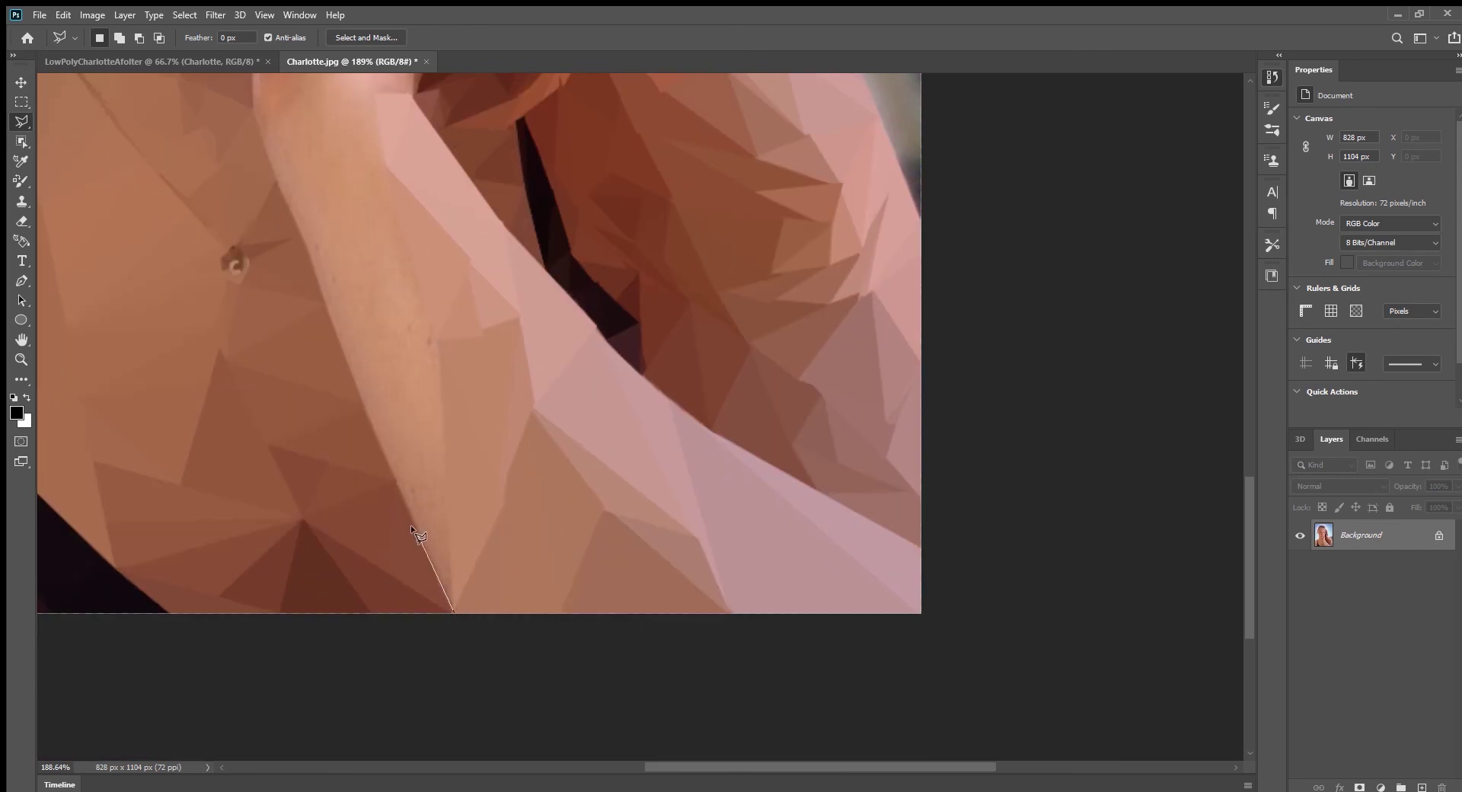
{"action": "key", "text": "Escape"}
{"action": "scroll", "coordinate": [328, 332], "scroll_direction": "up", "scroll_amount": 2}
Outline further arm triangles, from the arm up near the necklace.
{"action": "left_click", "coordinate": [426, 364]}
{"action": "left_click", "coordinate": [383, 415]}
{"action": "double_click", "coordinate": [442, 421]}
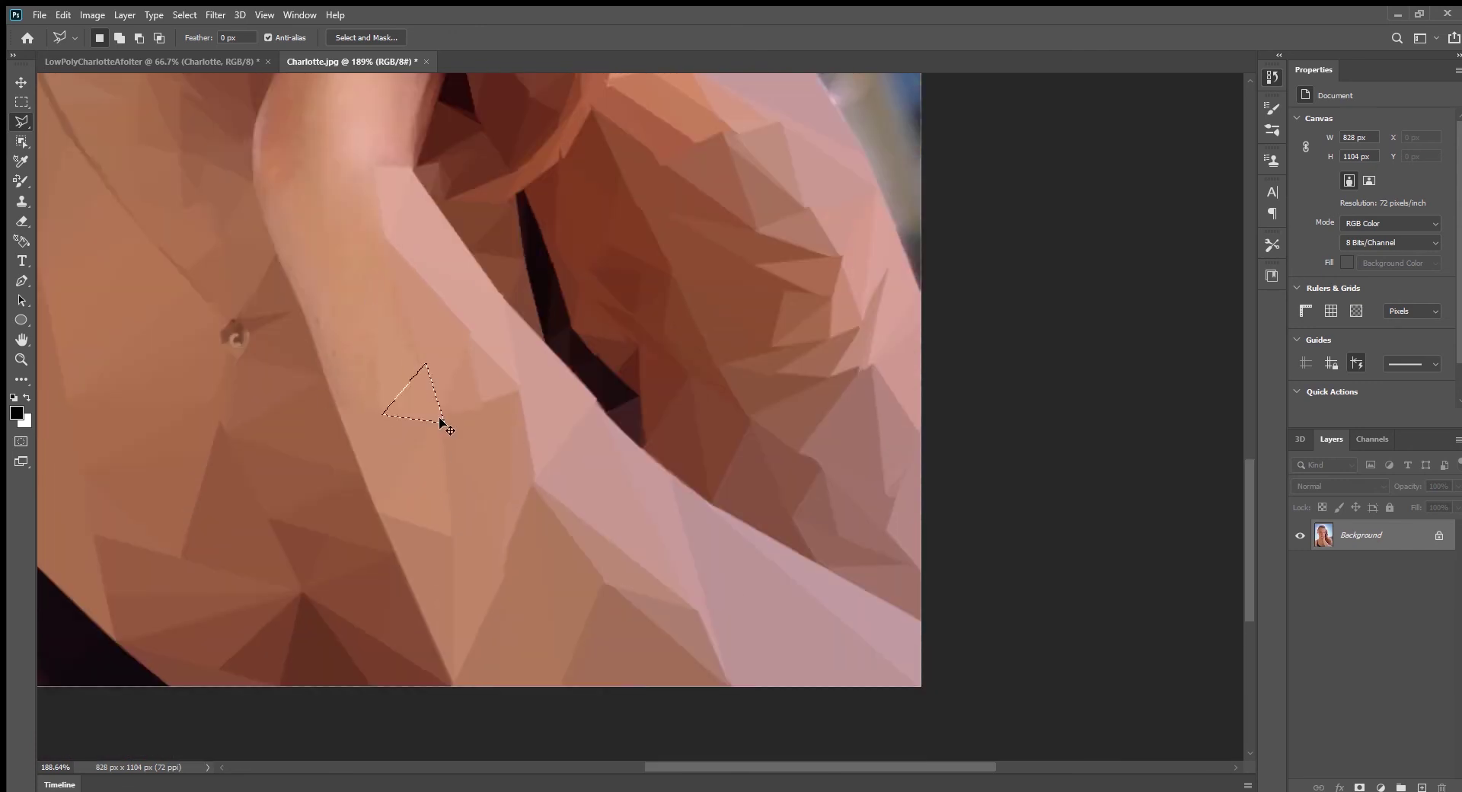
{"action": "left_click", "coordinate": [294, 280]}
{"action": "scroll", "coordinate": [345, 358], "scroll_direction": "up", "scroll_amount": 5}
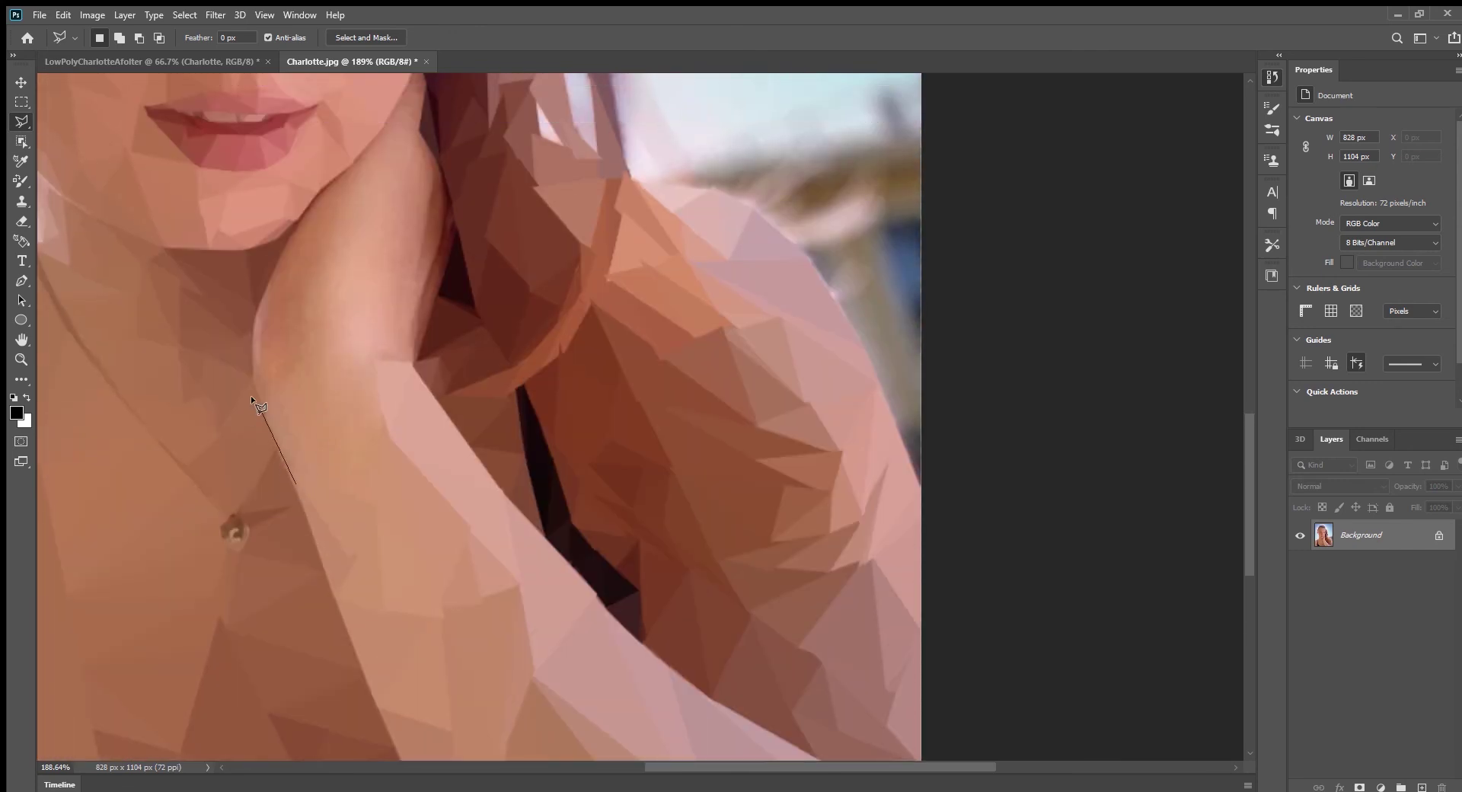
{"action": "scroll", "coordinate": [278, 457], "scroll_direction": "up", "scroll_amount": 5}
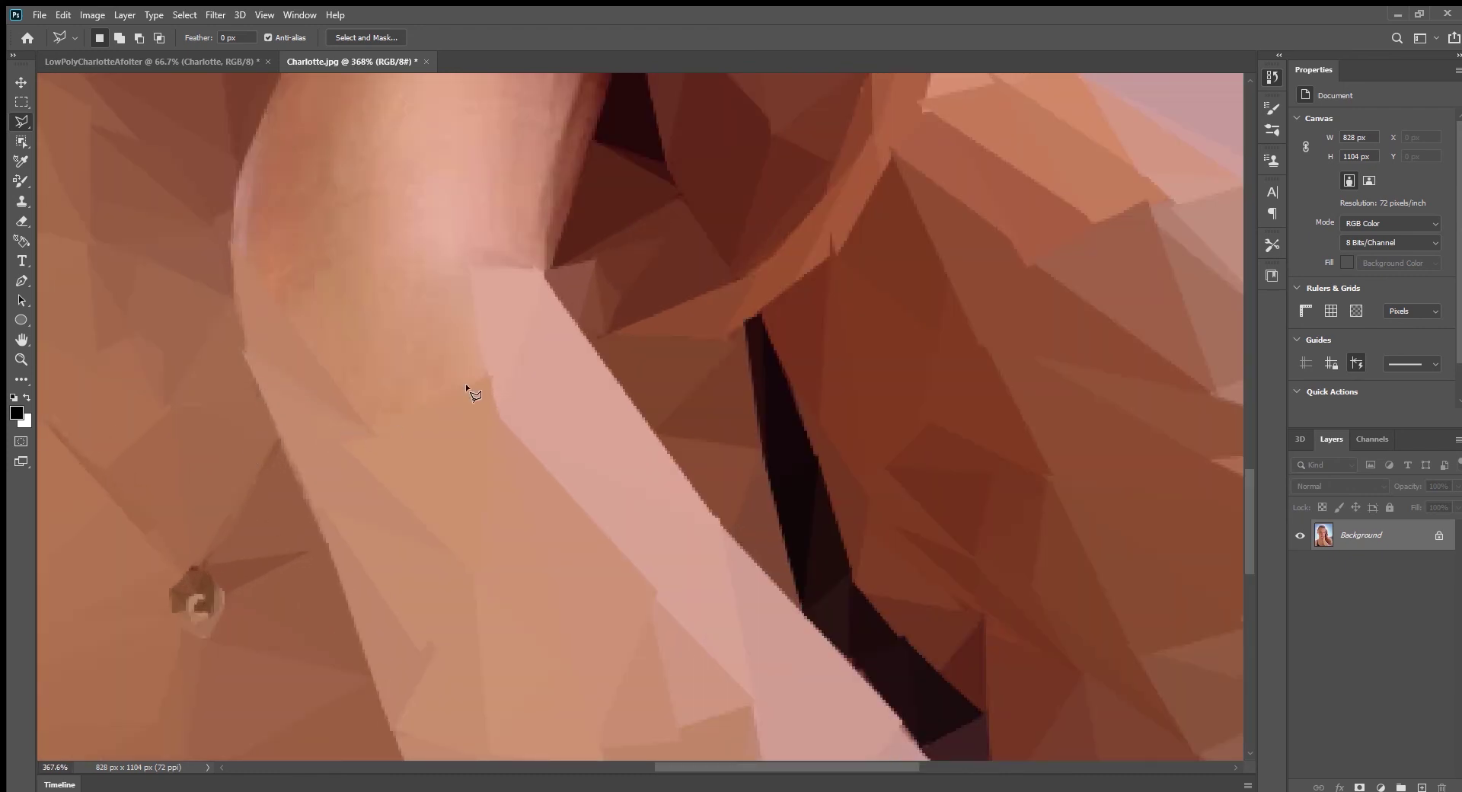
{"action": "scroll", "coordinate": [332, 435], "scroll_direction": "up", "scroll_amount": 4}
{"action": "left_click", "coordinate": [426, 429]}
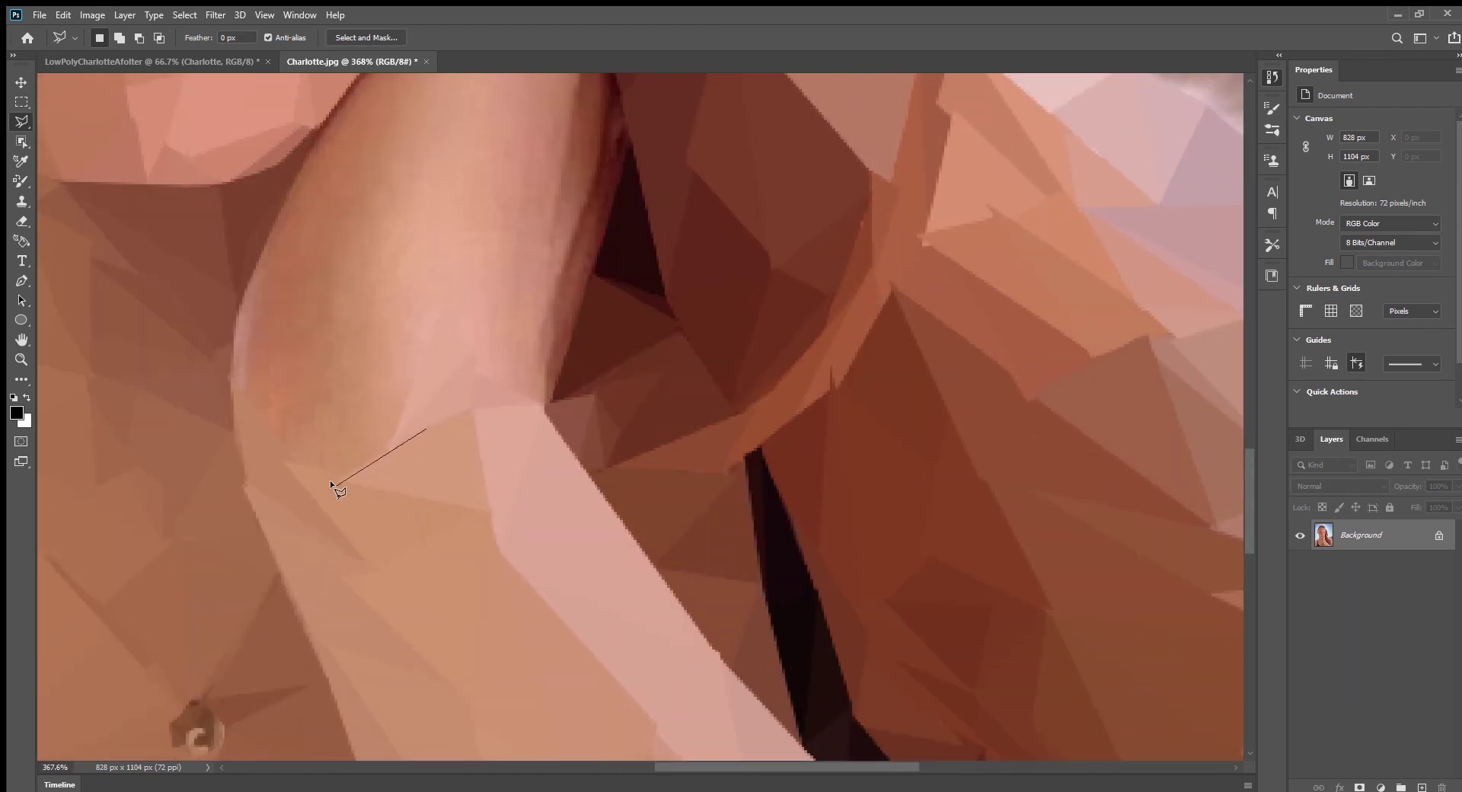
{"action": "scroll", "coordinate": [305, 472], "scroll_direction": "up", "scroll_amount": 2}
{"action": "double_click", "coordinate": [227, 457]}
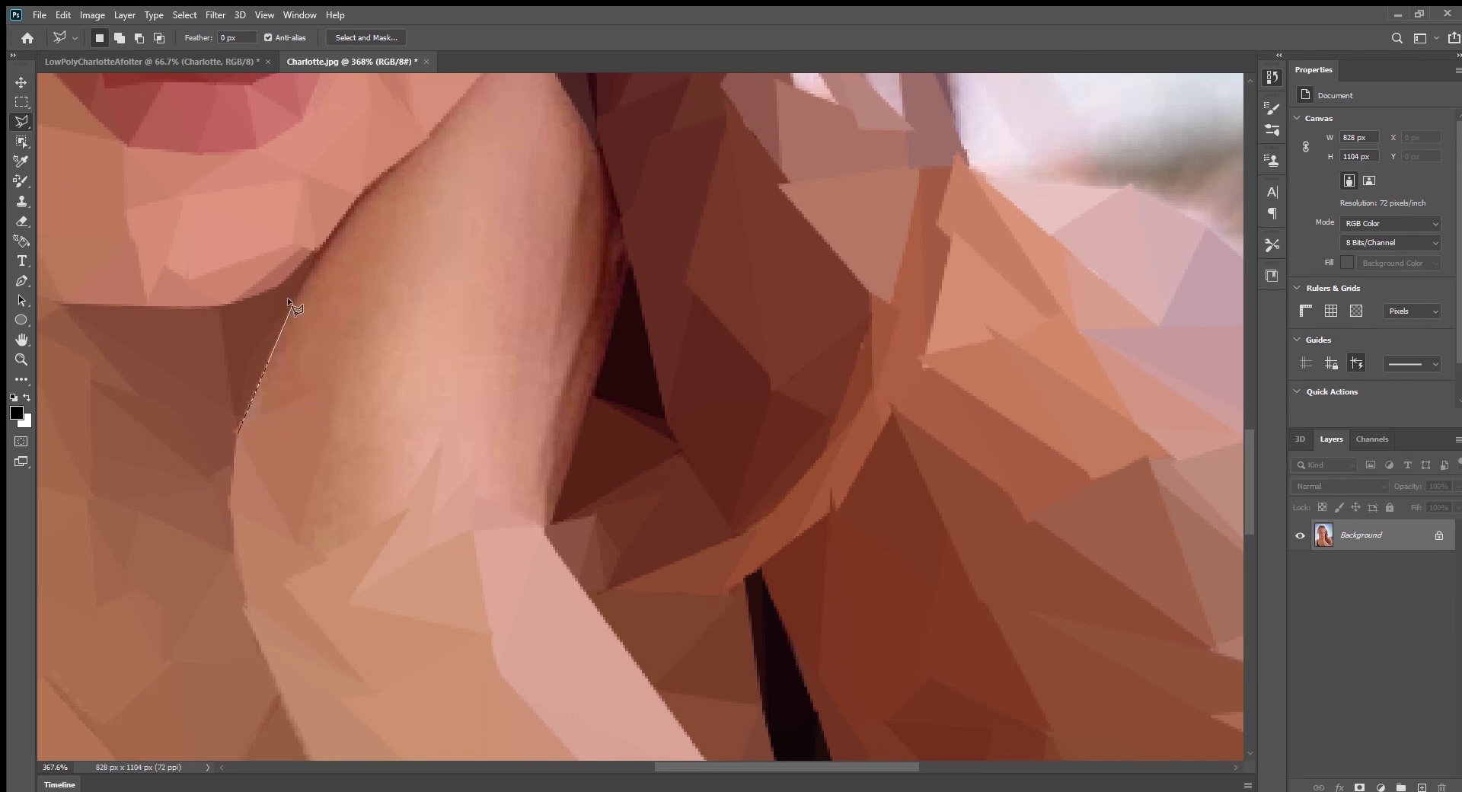
Trace a triangle across the neck below the chin, then cancel the unfinished outline.
{"action": "left_click", "coordinate": [290, 538]}
{"action": "left_click", "coordinate": [411, 491]}
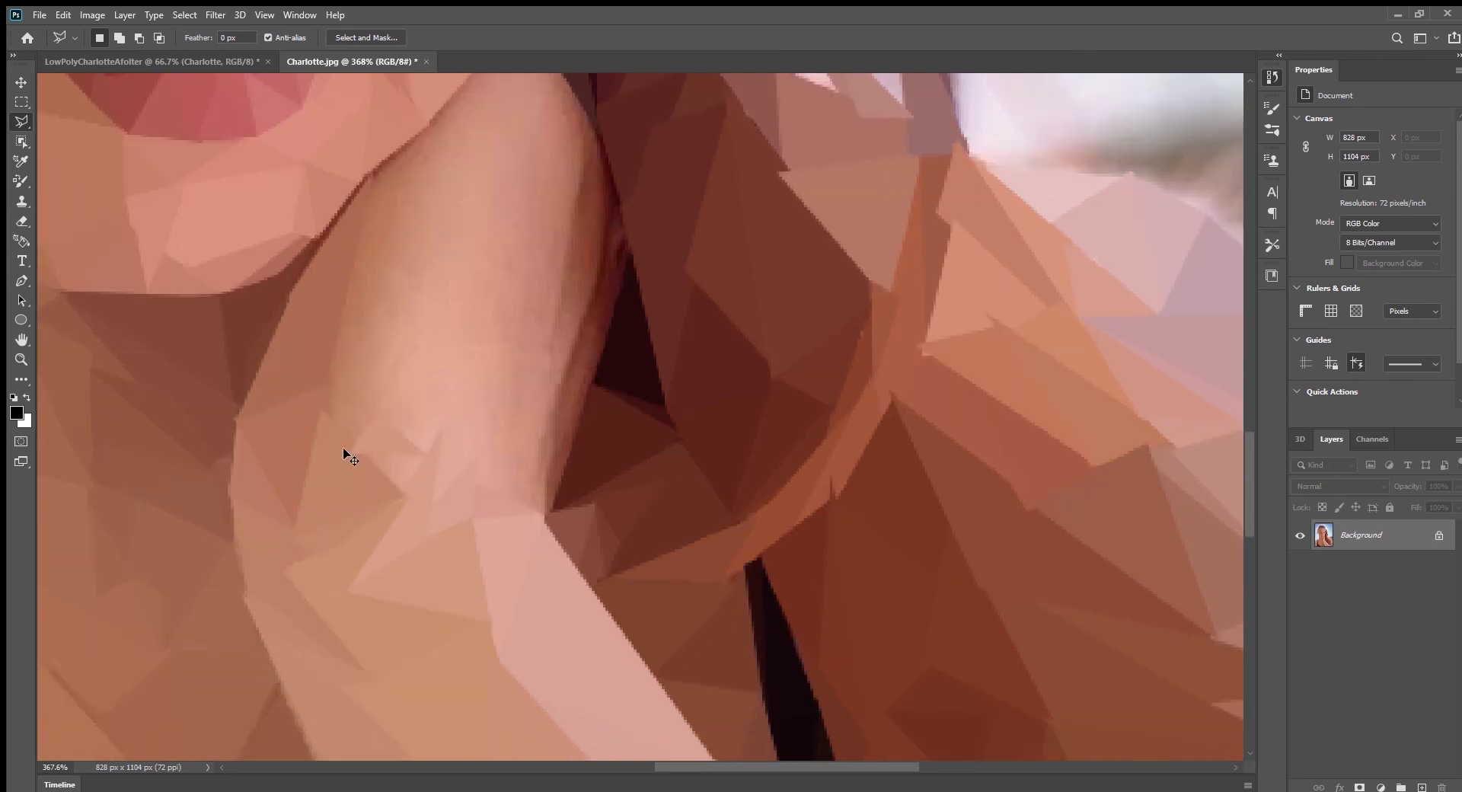
{"action": "scroll", "coordinate": [327, 366], "scroll_direction": "up", "scroll_amount": 1}
{"action": "left_click", "coordinate": [359, 371]}
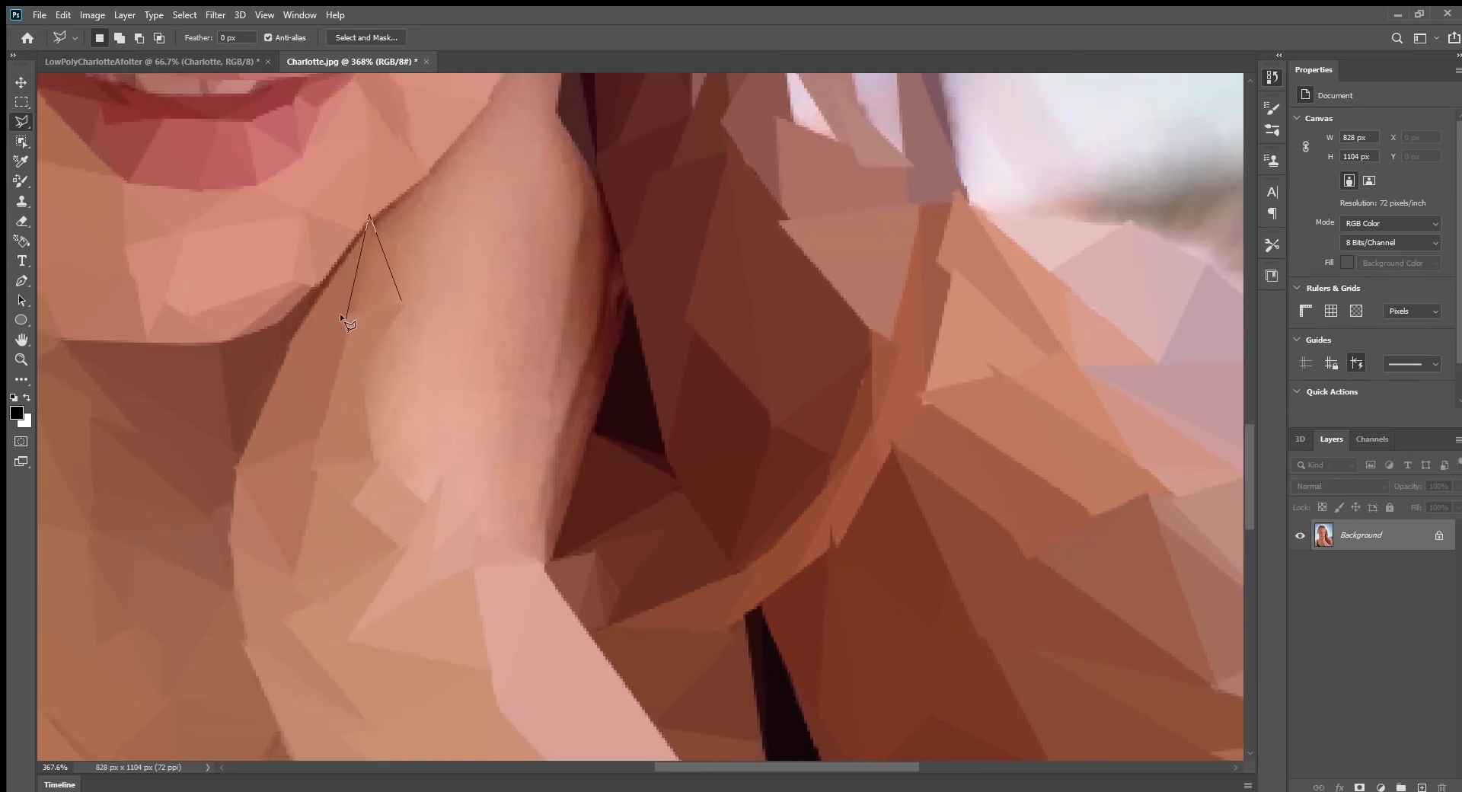
{"action": "left_click", "coordinate": [632, 305]}
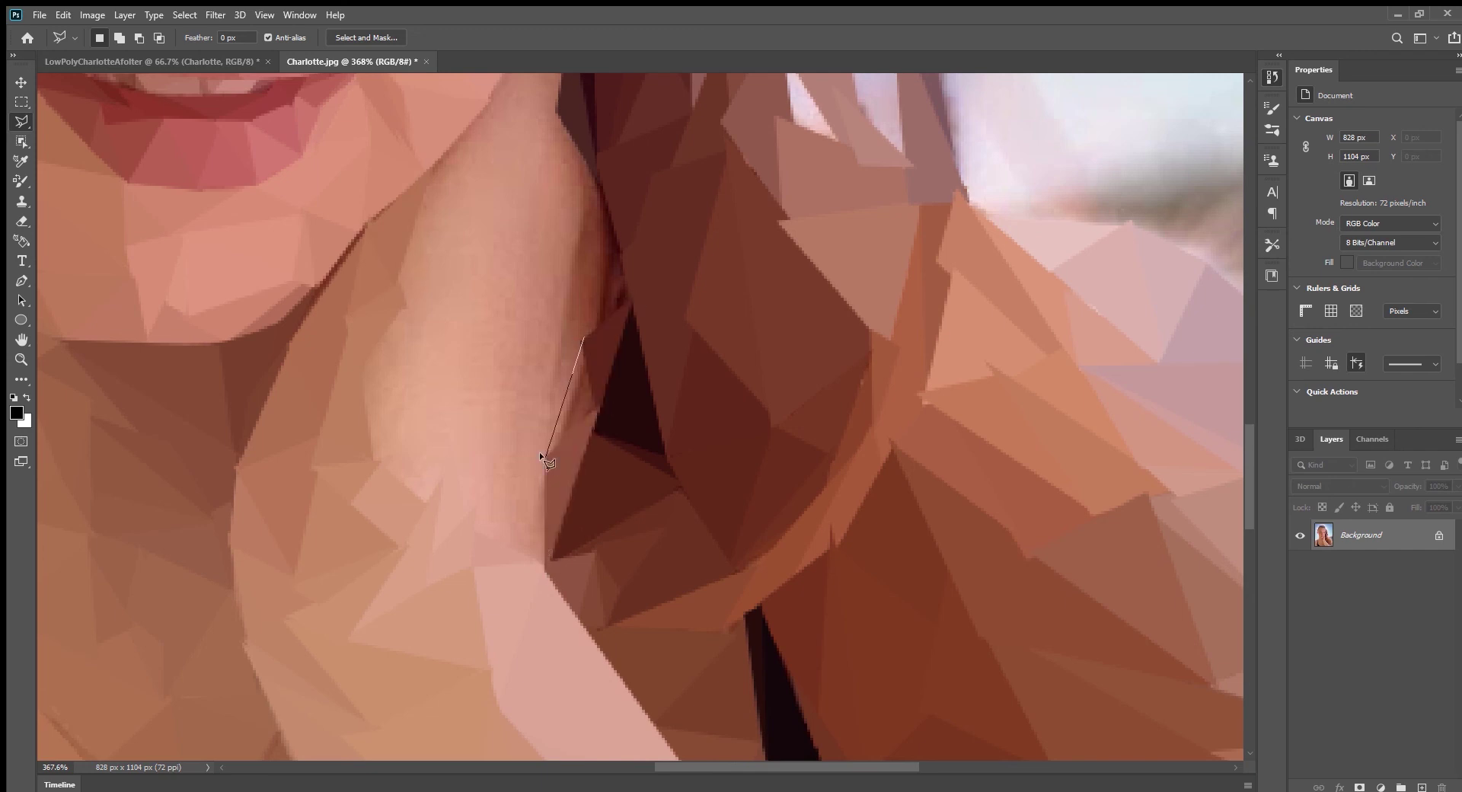
{"action": "left_click", "coordinate": [551, 451]}
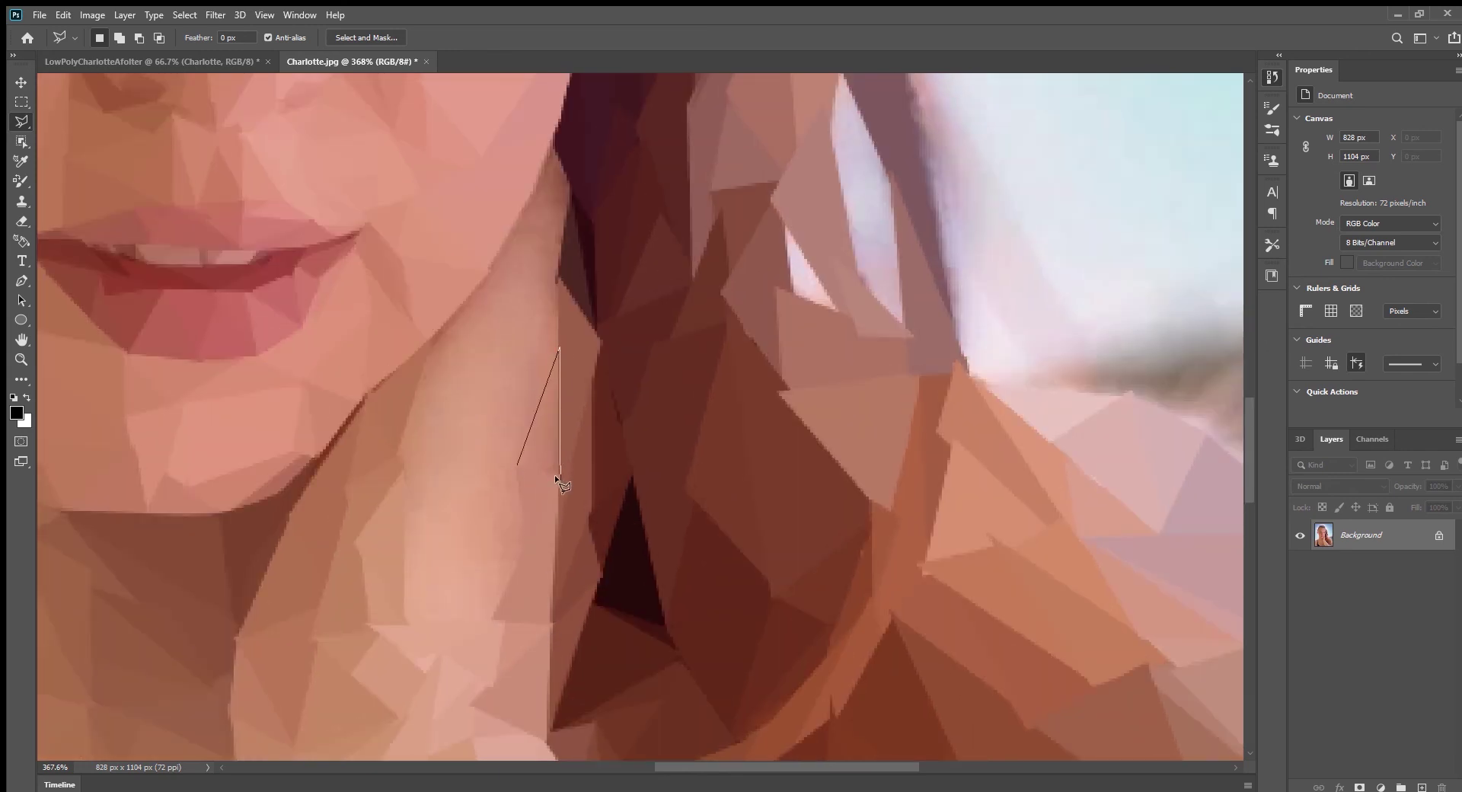
{"action": "left_click", "coordinate": [537, 188]}
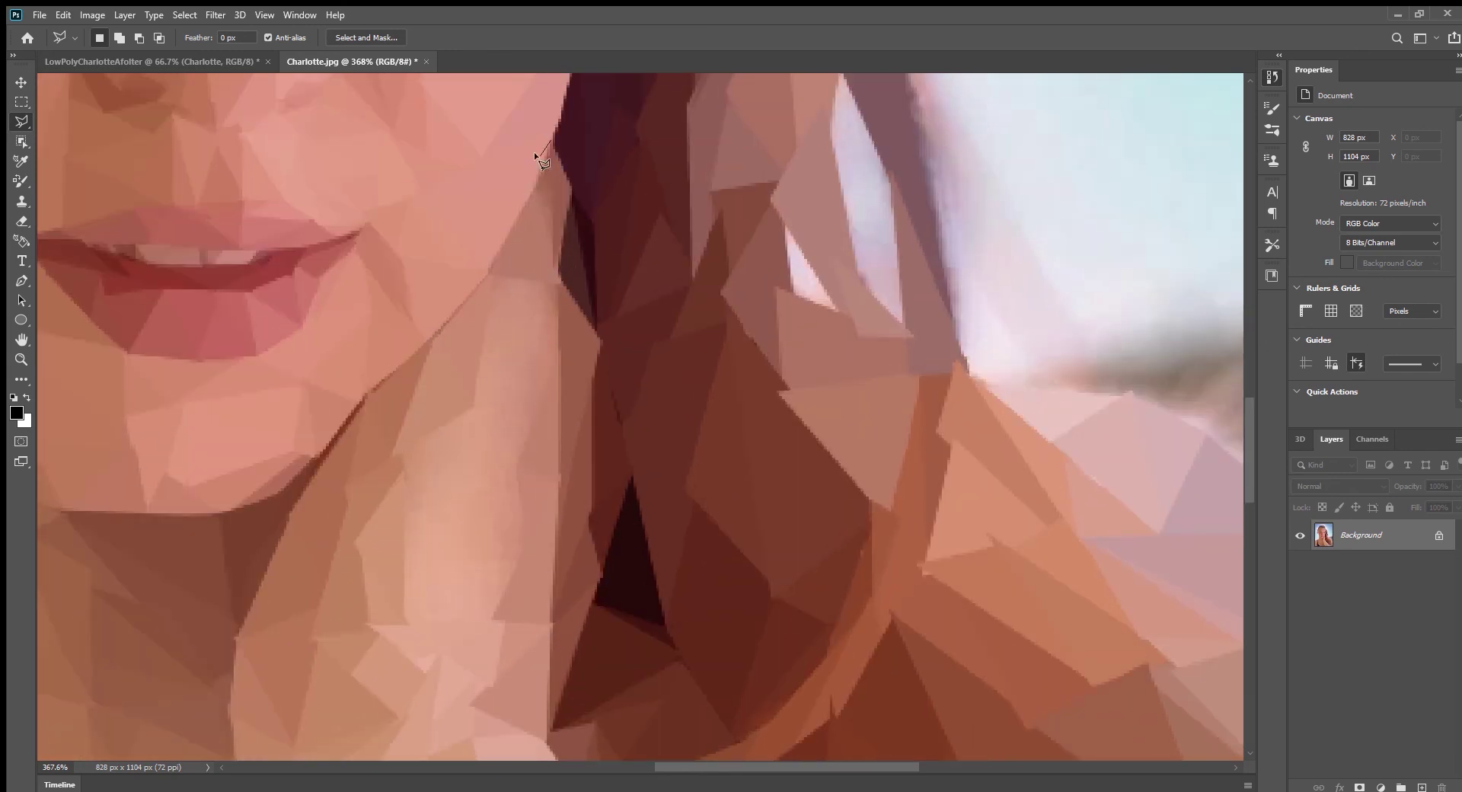
{"action": "left_click", "coordinate": [556, 289]}
{"action": "key", "text": "Escape"}
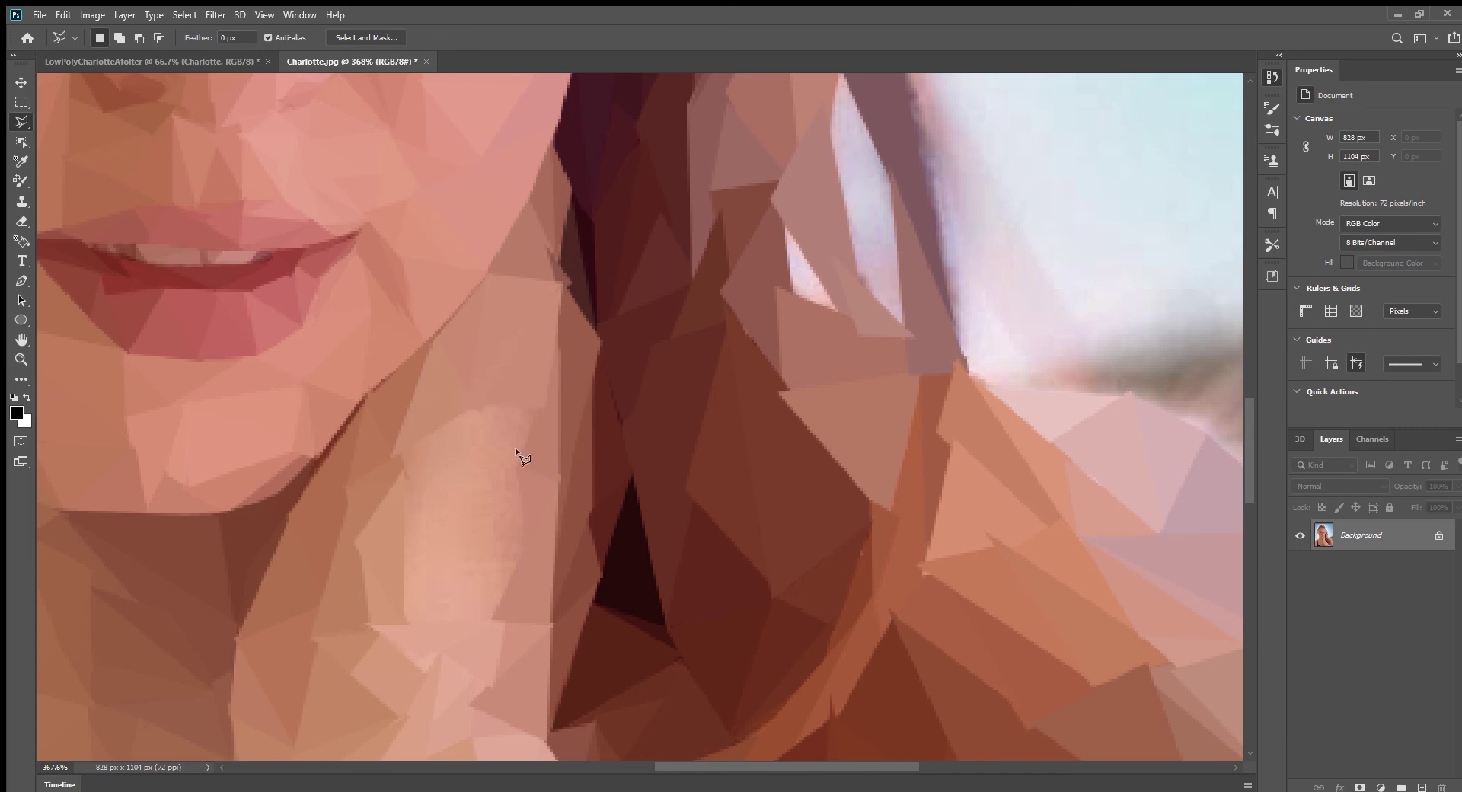
Discard one more neck triangle and fit the whole image on screen.
{"action": "scroll", "coordinate": [515, 446], "scroll_direction": "down", "scroll_amount": 3}
{"action": "left_click", "coordinate": [482, 415]}
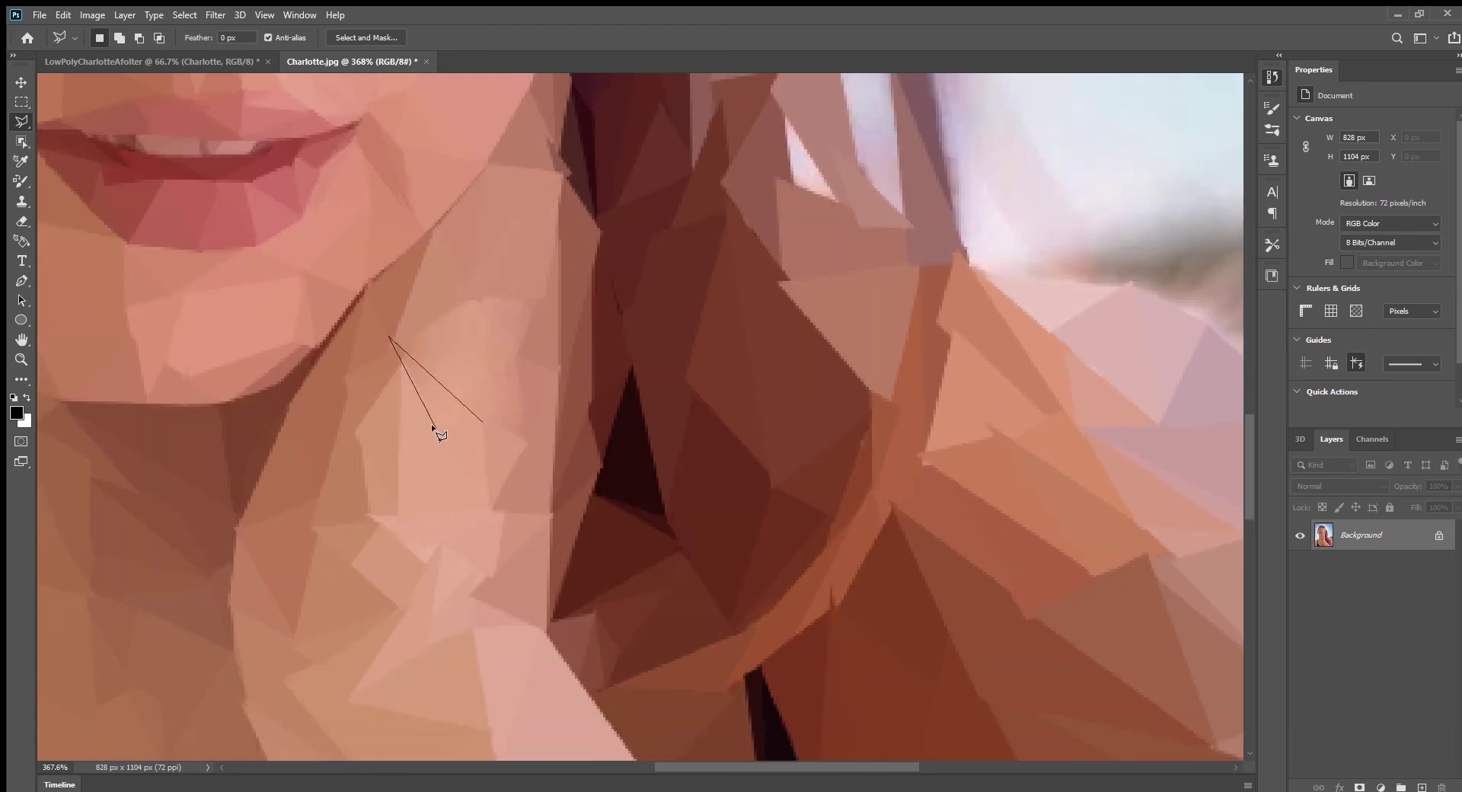
{"action": "key", "text": "Escape"}
{"action": "key", "text": "Escape"}
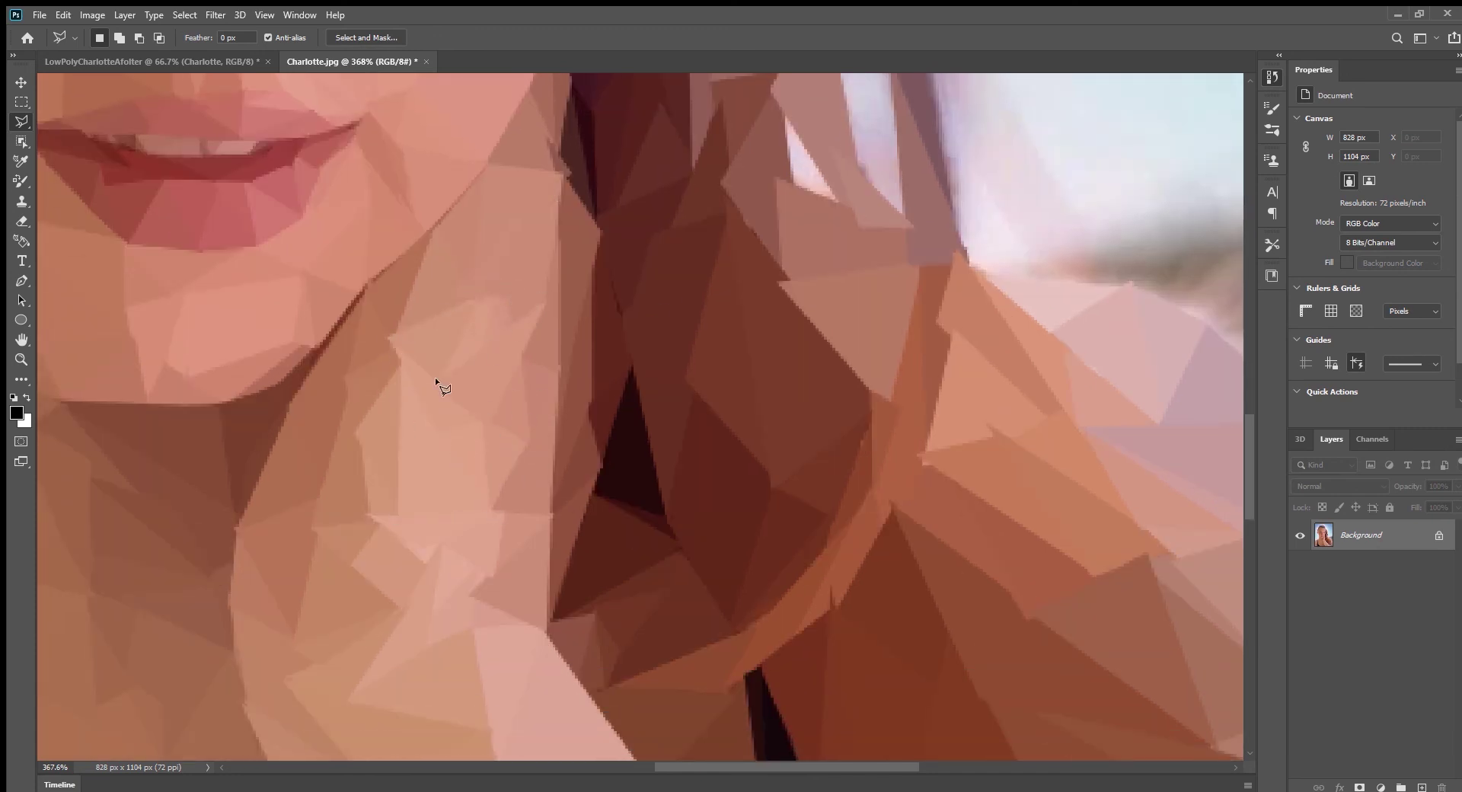
{"action": "key", "text": "ctrl+0"}
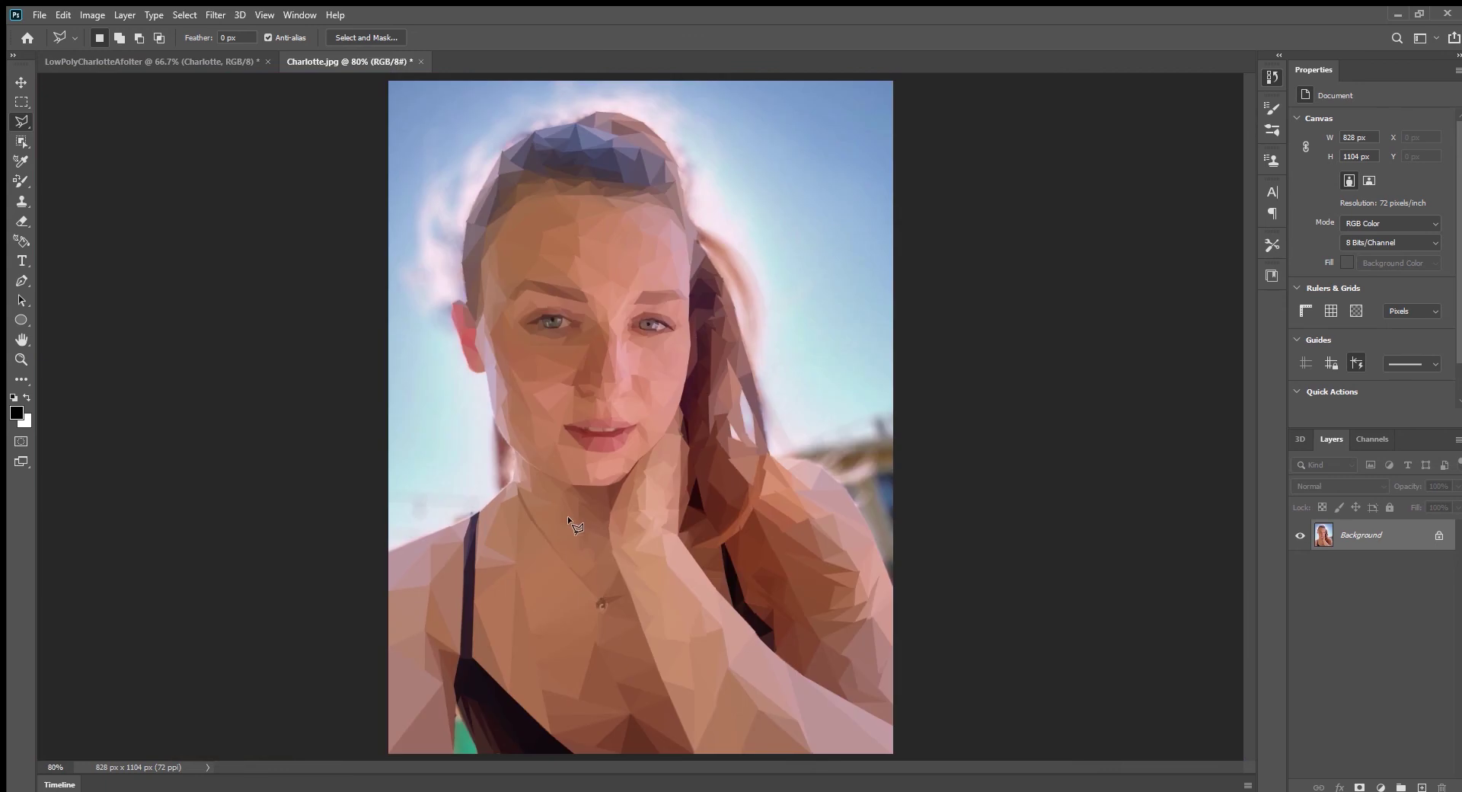
Facet two large sky triangles at the image's right edge into average colours.
{"action": "scroll", "coordinate": [879, 528], "scroll_direction": "up", "scroll_amount": 3}
{"action": "left_click", "coordinate": [905, 610]}
{"action": "left_click", "coordinate": [751, 267]}
{"action": "double_click", "coordinate": [903, 265]}
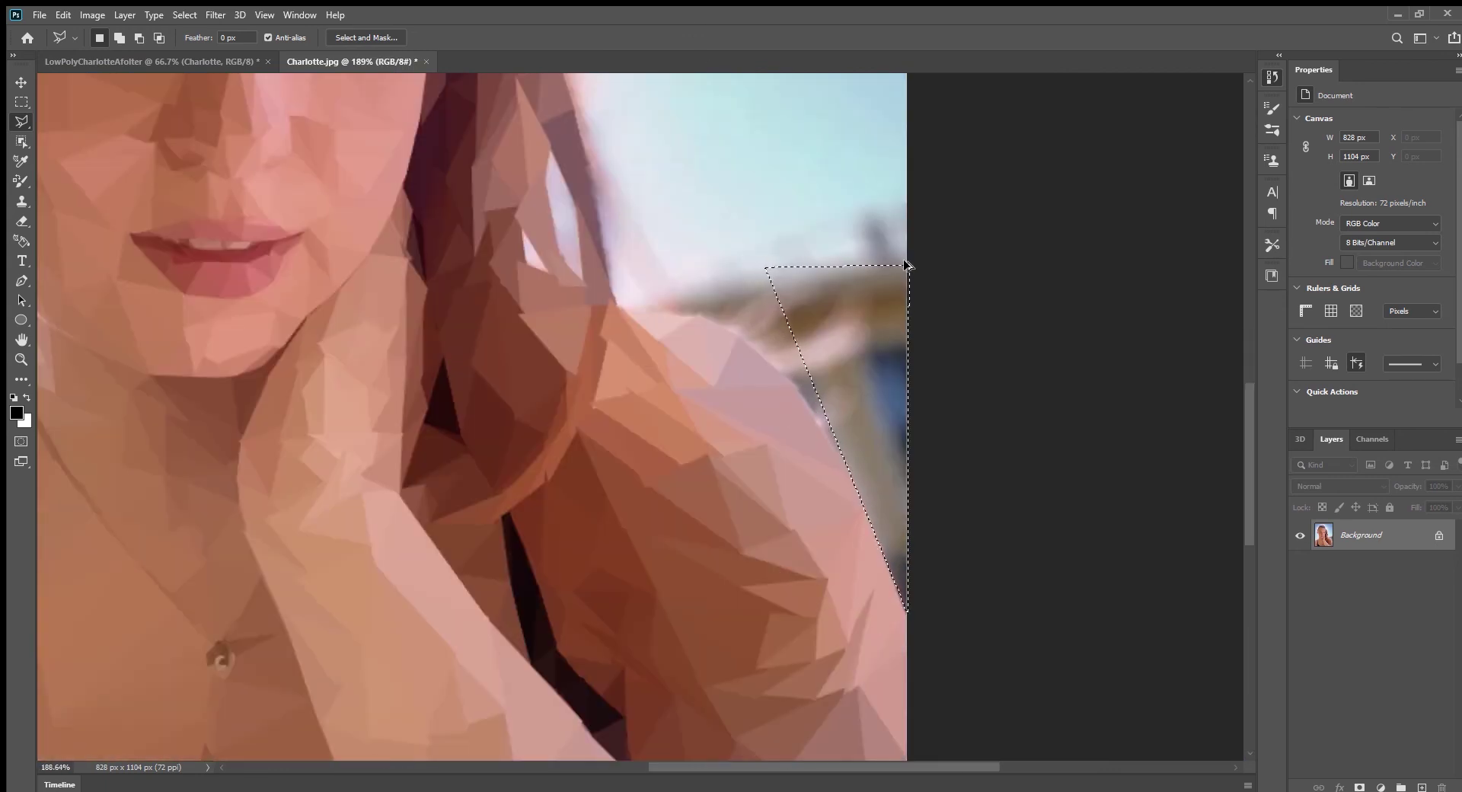
{"action": "key", "text": "ctrl+f"}
{"action": "left_click", "coordinate": [856, 487]}
{"action": "left_click", "coordinate": [653, 166]}
{"action": "double_click", "coordinate": [770, 178]}
Flatten the right-hand sky triangles into single flat colours.
{"action": "scroll", "coordinate": [628, 385], "scroll_direction": "down", "scroll_amount": 3}
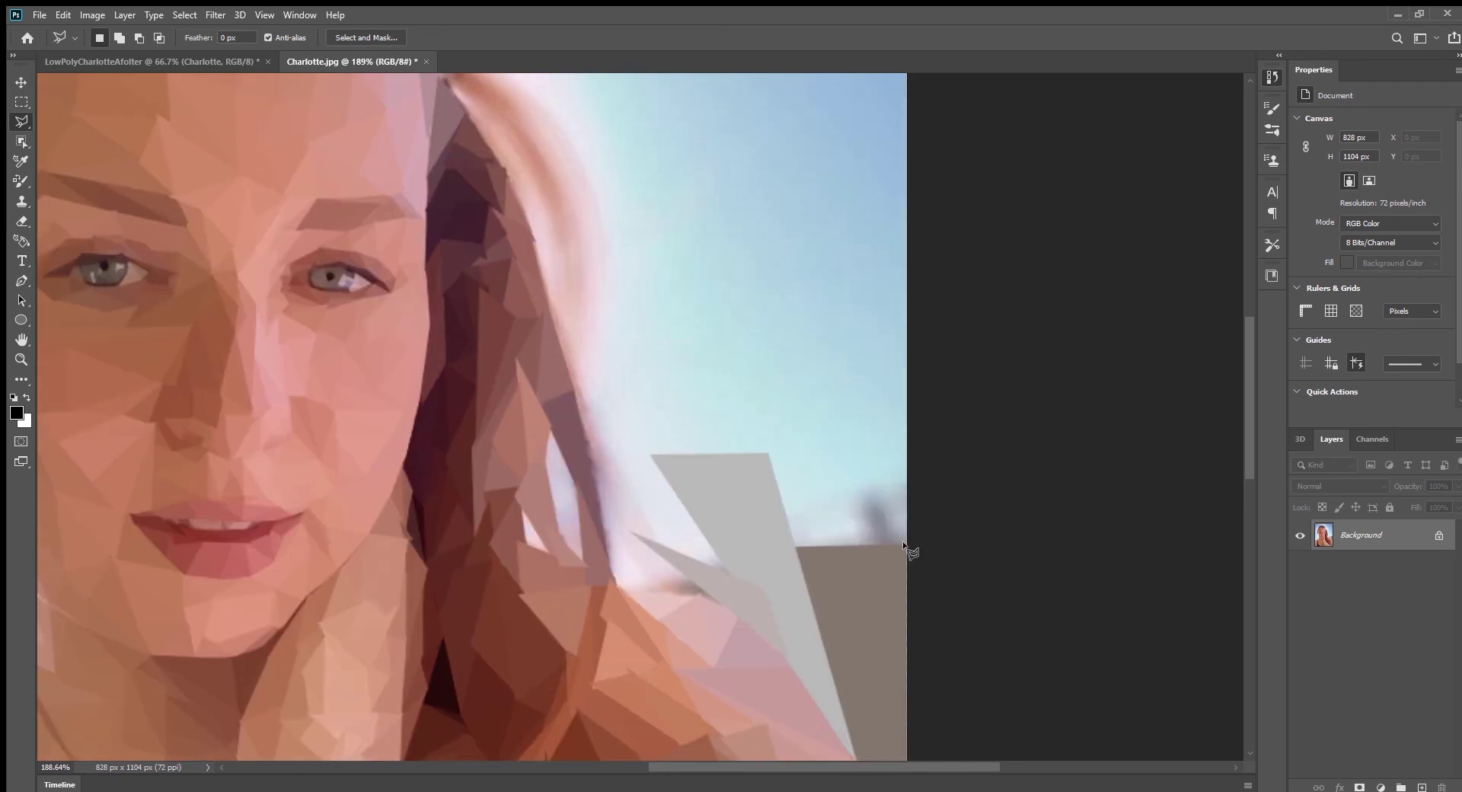
{"action": "left_click", "coordinate": [897, 288]}
{"action": "double_click", "coordinate": [746, 499]}
{"action": "key", "text": "ctrl+f"}
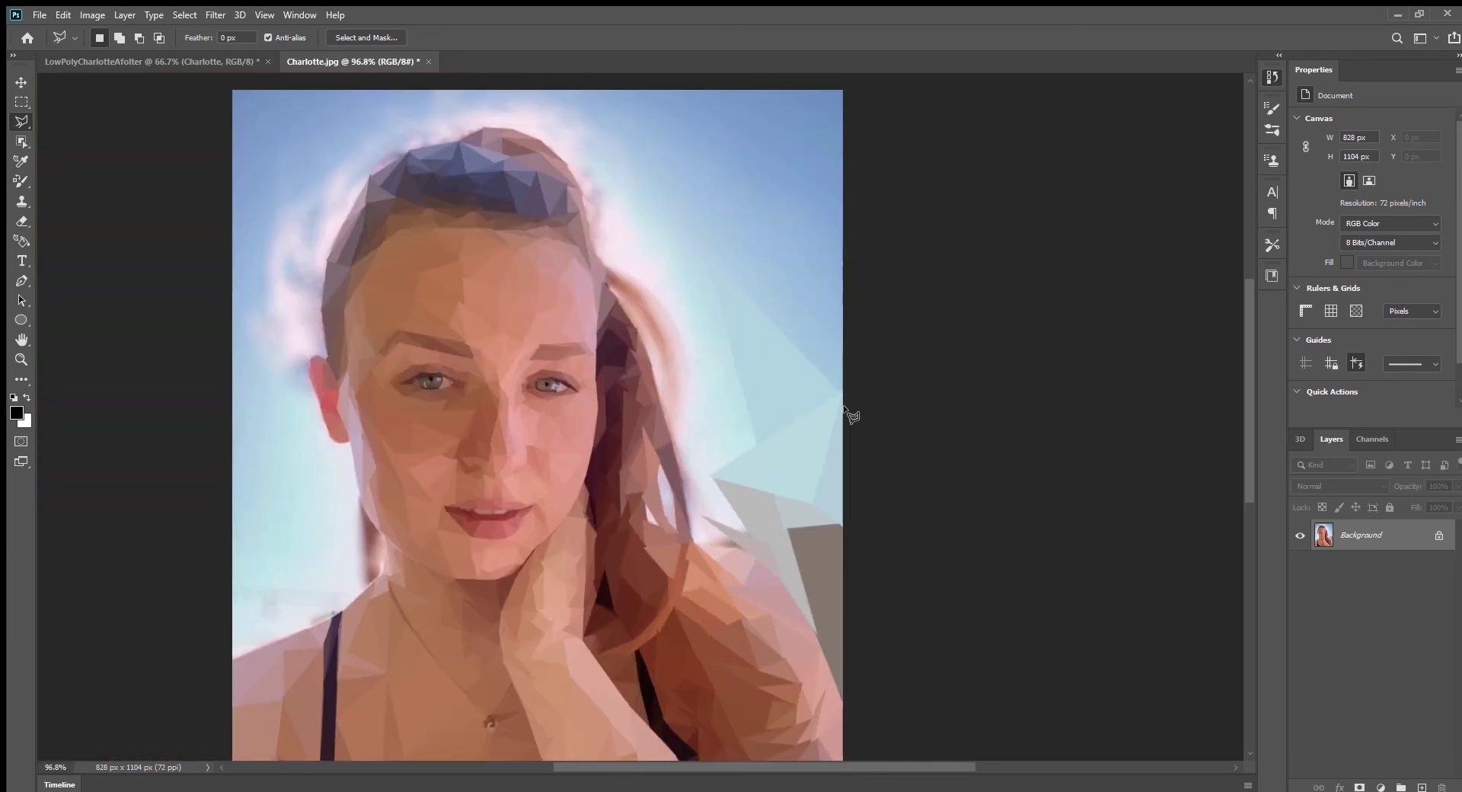
{"action": "key", "text": "ctrl+f"}
Facet a triangle in the upper-right sky into flat blue.
{"action": "left_click", "coordinate": [620, 127]}
{"action": "left_click", "coordinate": [670, 86]}
{"action": "left_click", "coordinate": [841, 157]}
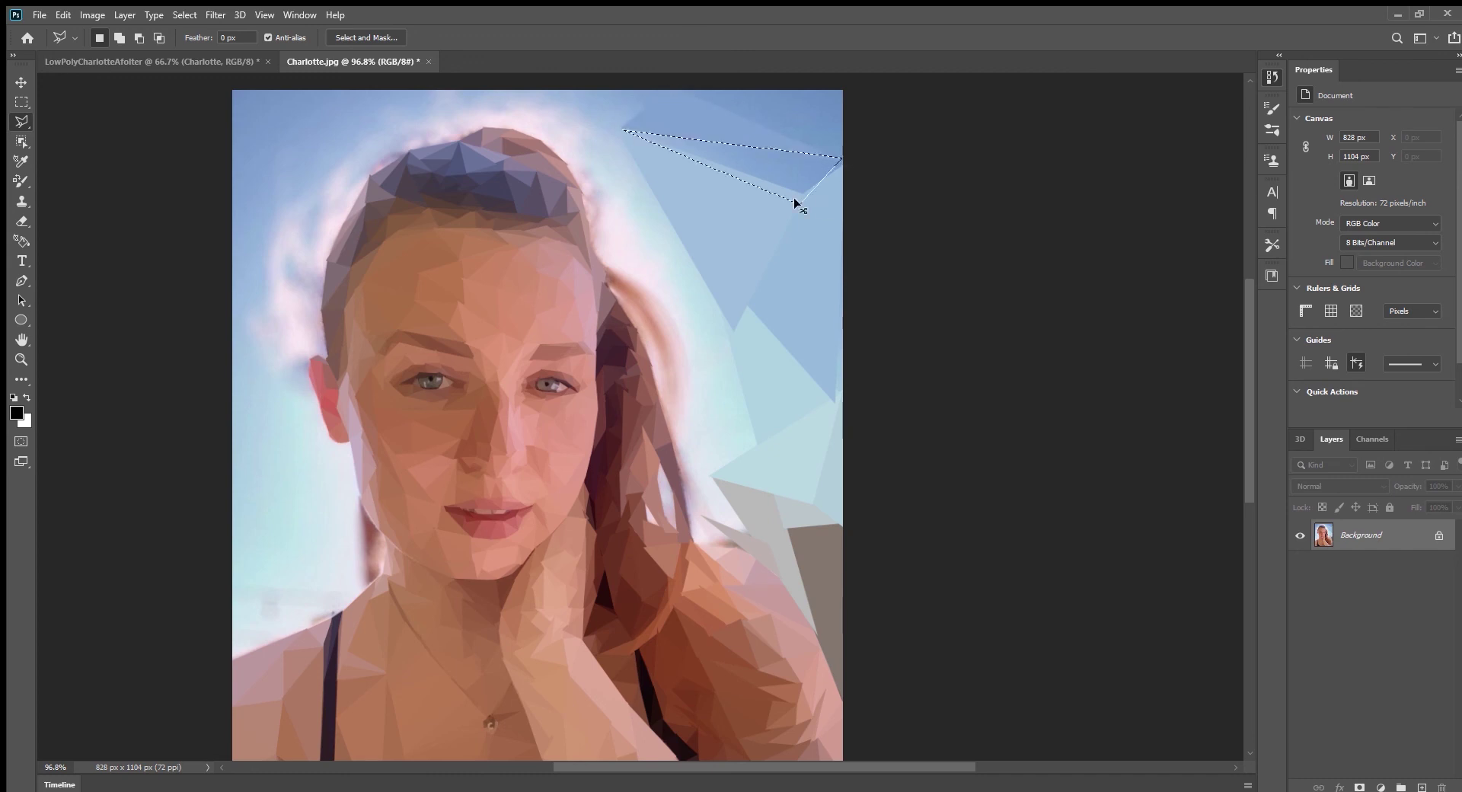
{"action": "double_click", "coordinate": [793, 198]}
{"action": "key", "text": "ctrl+f"}
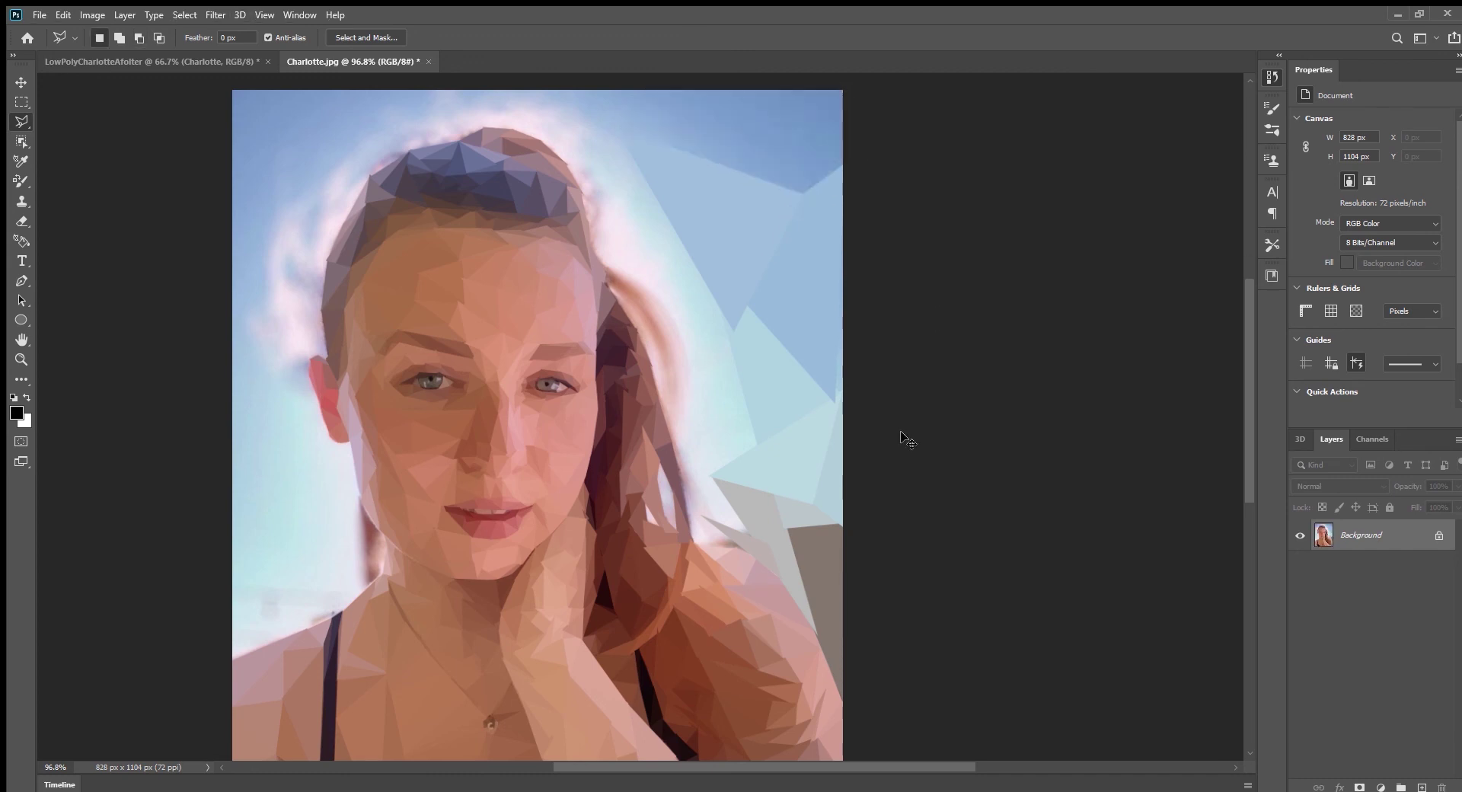
Lasso the woman along her shoulder, neck, hair top and bottom edge, closing the outline.
{"action": "scroll", "coordinate": [825, 470], "scroll_direction": "up", "scroll_amount": 5}
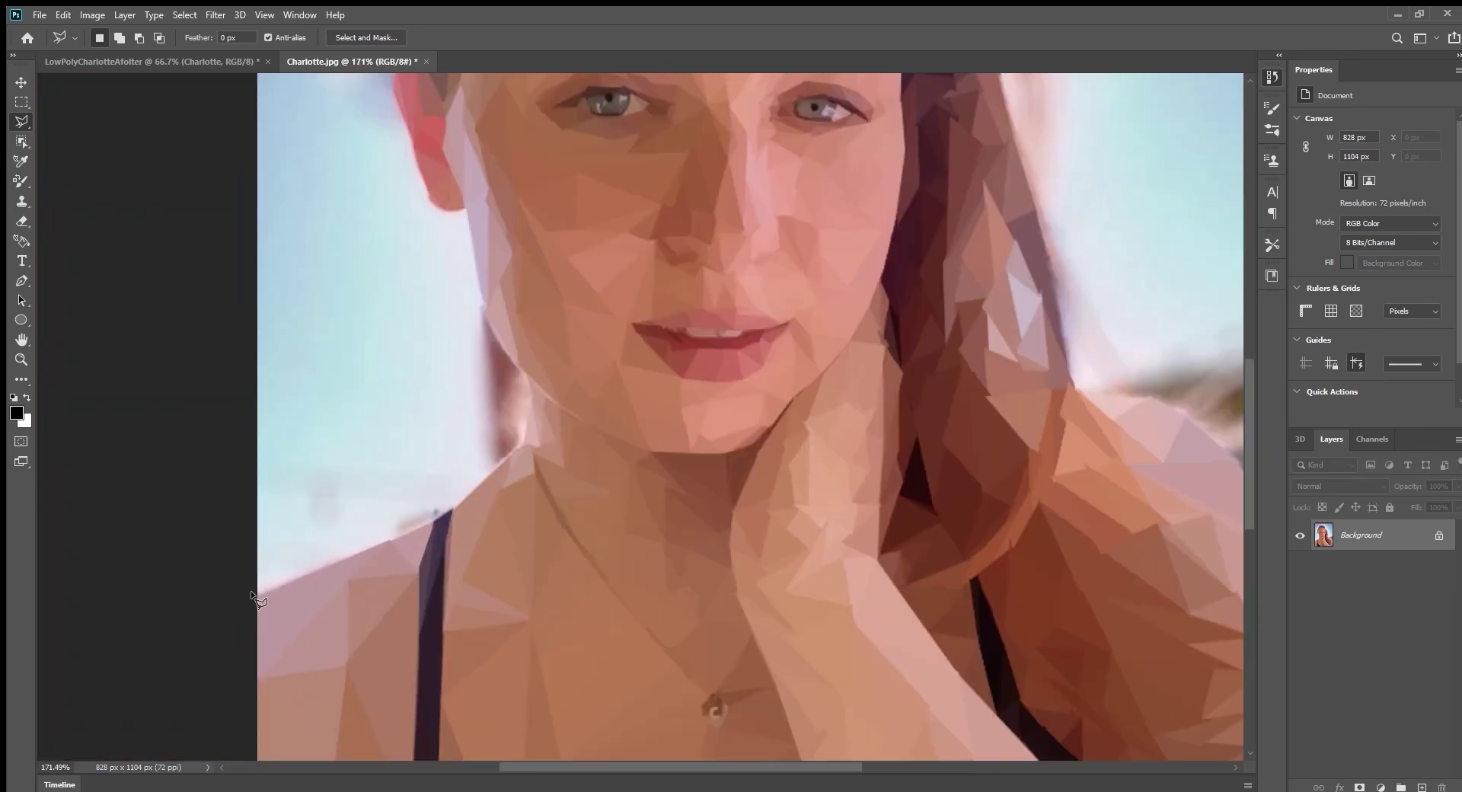
{"action": "left_click_drag", "start_coordinate": [257, 596], "coordinate": [508, 355]}
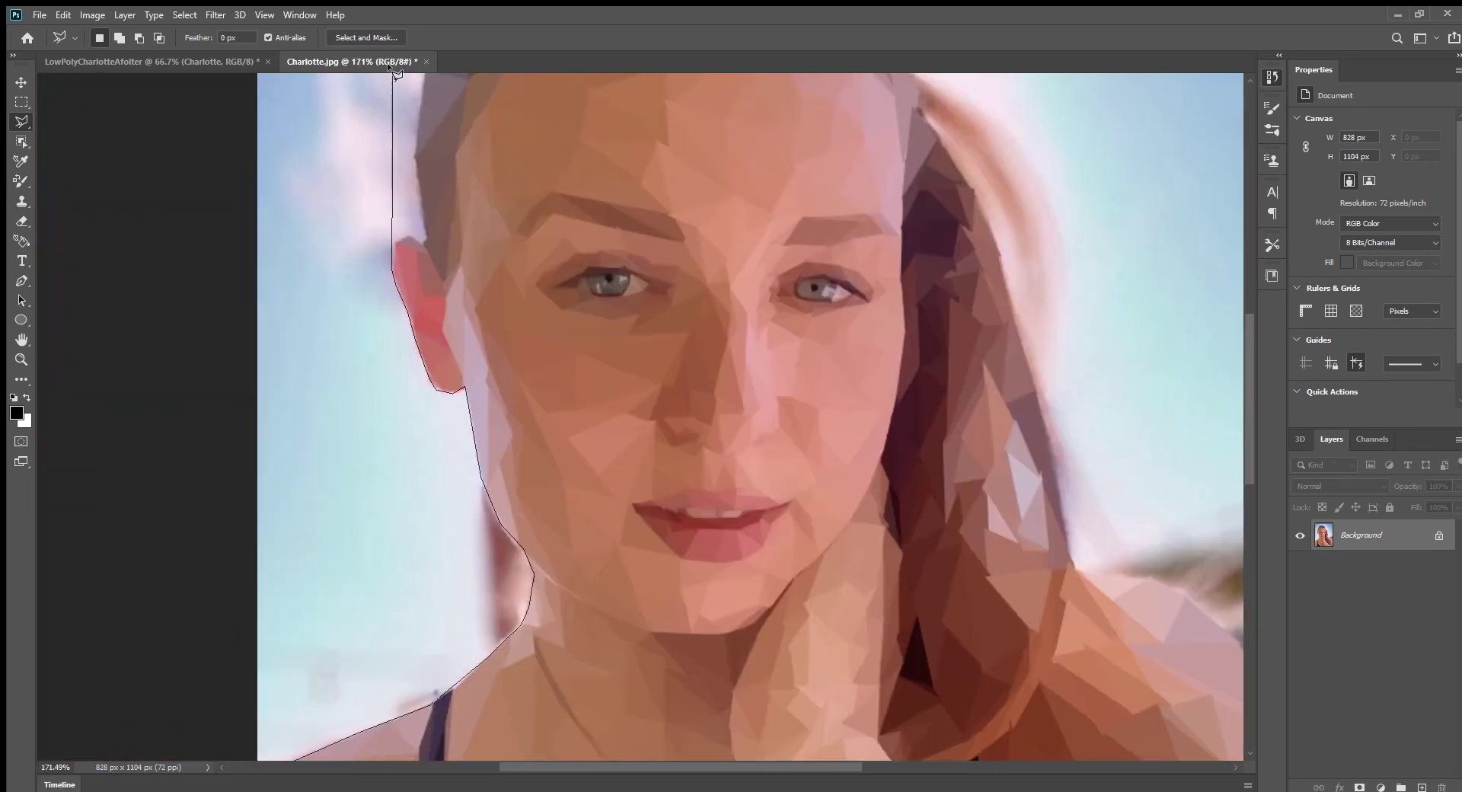
{"action": "scroll", "coordinate": [415, 175], "scroll_direction": "up", "scroll_amount": 5}
{"action": "left_click_drag", "start_coordinate": [417, 472], "coordinate": [423, 298]}
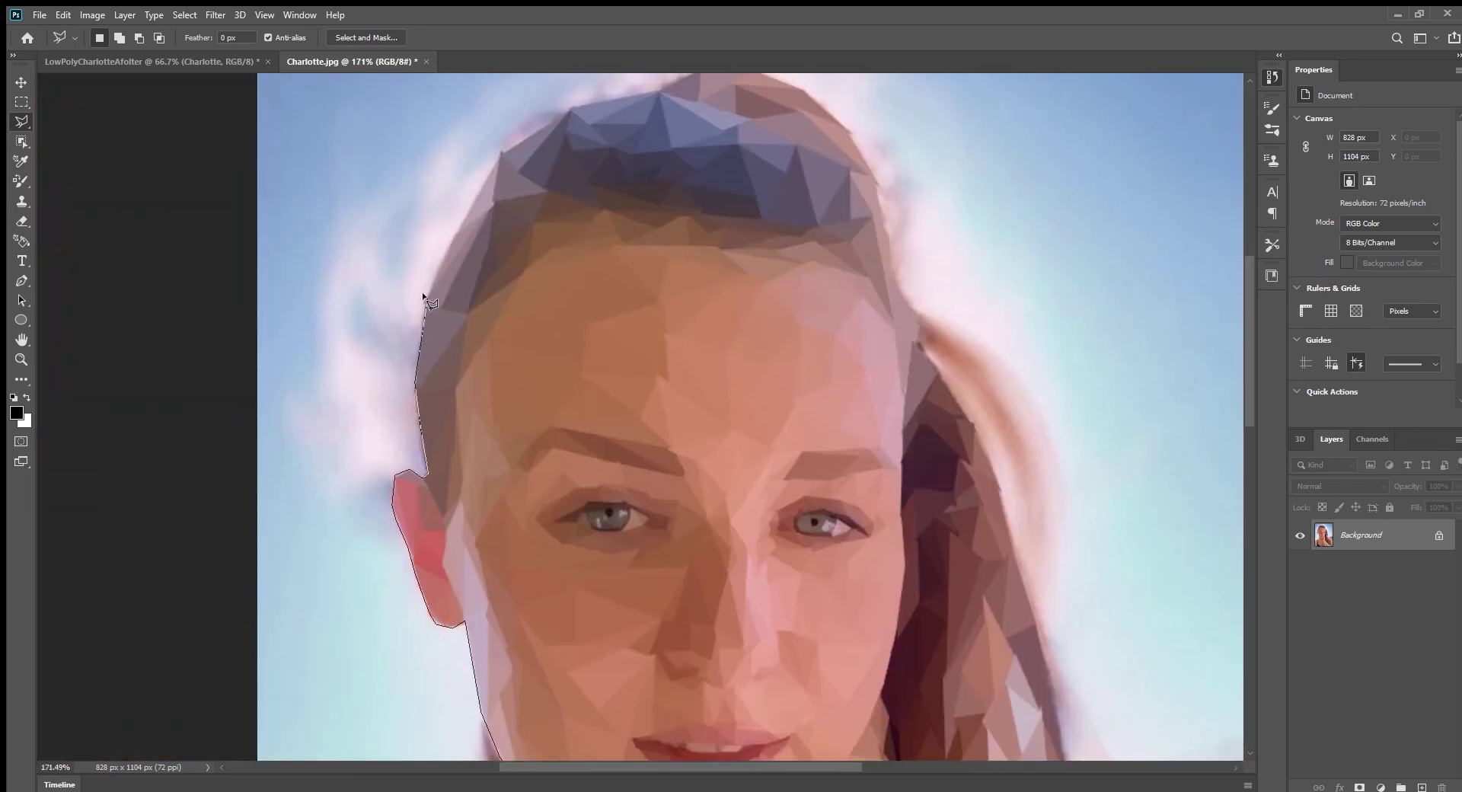
{"action": "scroll", "coordinate": [568, 106], "scroll_direction": "up", "scroll_amount": 4}
{"action": "scroll", "coordinate": [734, 482], "scroll_direction": "down", "scroll_amount": 2}
{"action": "left_click_drag", "start_coordinate": [571, 259], "coordinate": [1034, 481]}
{"action": "scroll", "coordinate": [887, 431], "scroll_direction": "down", "scroll_amount": 2}
{"action": "scroll", "coordinate": [990, 457], "scroll_direction": "down", "scroll_amount": 2}
{"action": "scroll", "coordinate": [1104, 724], "scroll_direction": "down", "scroll_amount": 4}
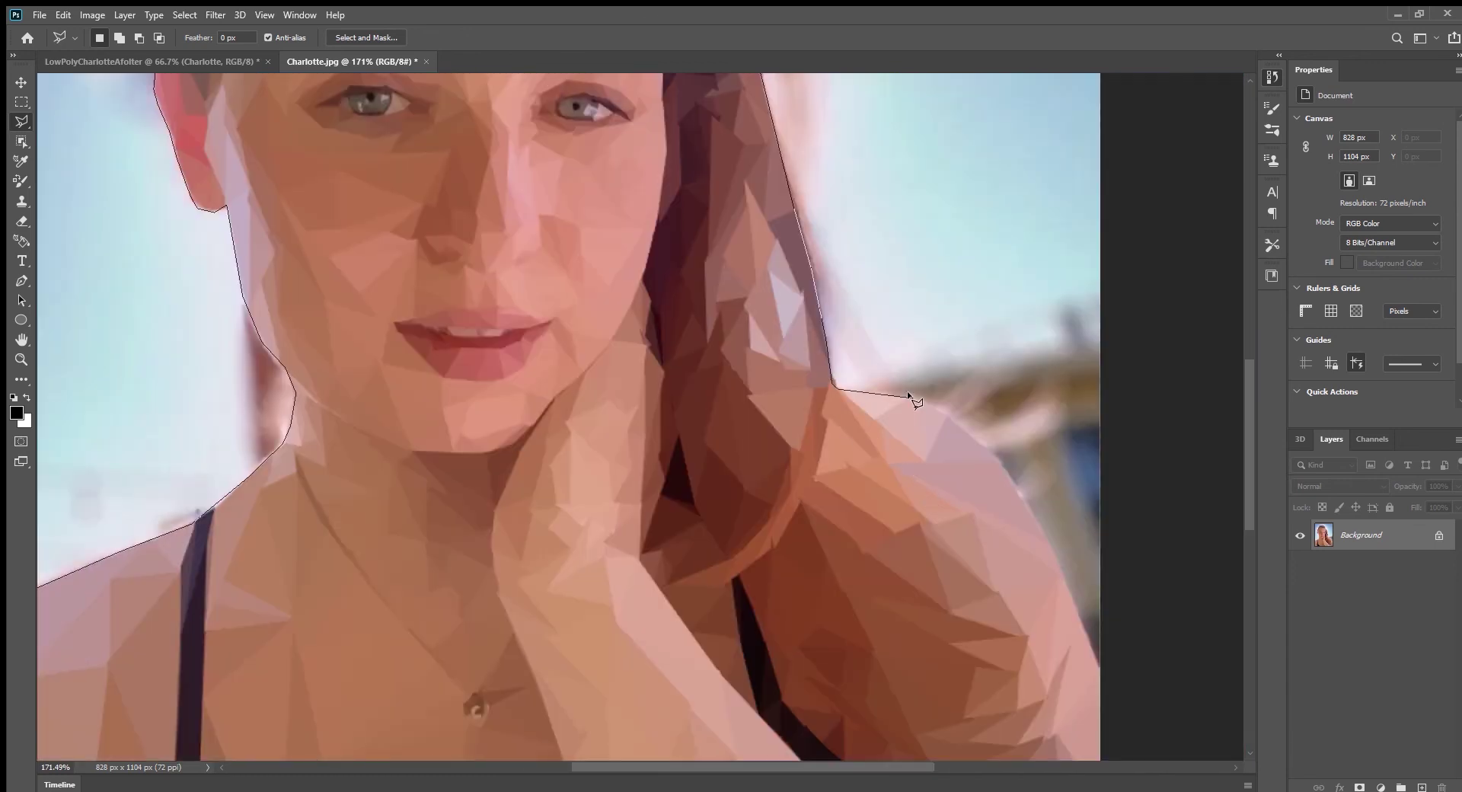
{"action": "scroll", "coordinate": [1104, 723], "scroll_direction": "down", "scroll_amount": 4}
{"action": "scroll", "coordinate": [1101, 578], "scroll_direction": "down", "scroll_amount": 3}
{"action": "left_click_drag", "start_coordinate": [1101, 579], "coordinate": [452, 537]}
{"action": "double_click", "coordinate": [454, 539]}
Lift the selected woman onto Layer 1 and hide the Background to show her cut-out.
{"action": "scroll", "coordinate": [454, 539], "scroll_direction": "down", "scroll_amount": 2}
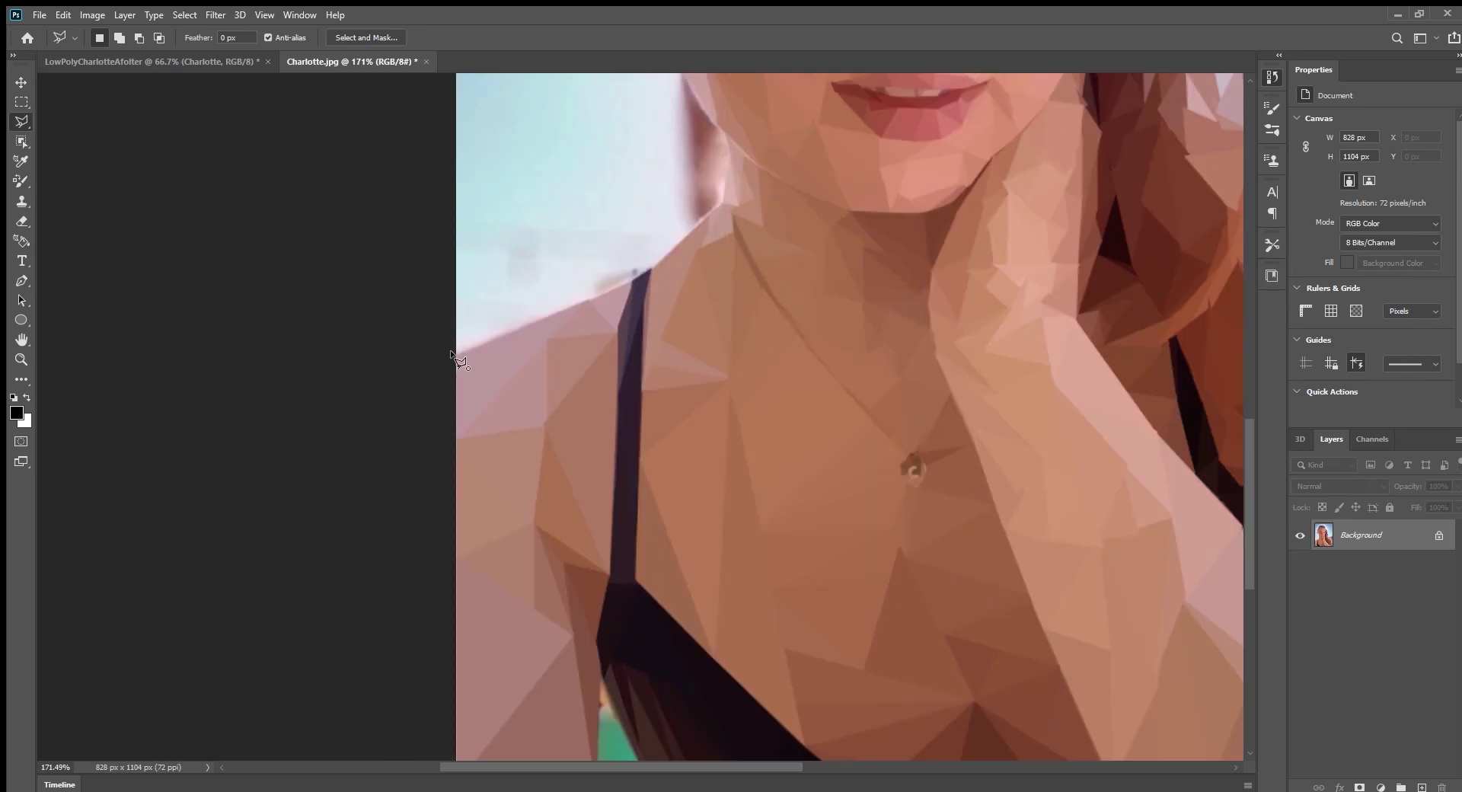
{"action": "scroll", "coordinate": [972, 436], "scroll_direction": "down", "scroll_amount": 2}
{"action": "key", "text": "ctrl+BackSpace"}
{"action": "left_click", "coordinate": [1421, 785]}
{"action": "key", "text": "ctrl+v"}
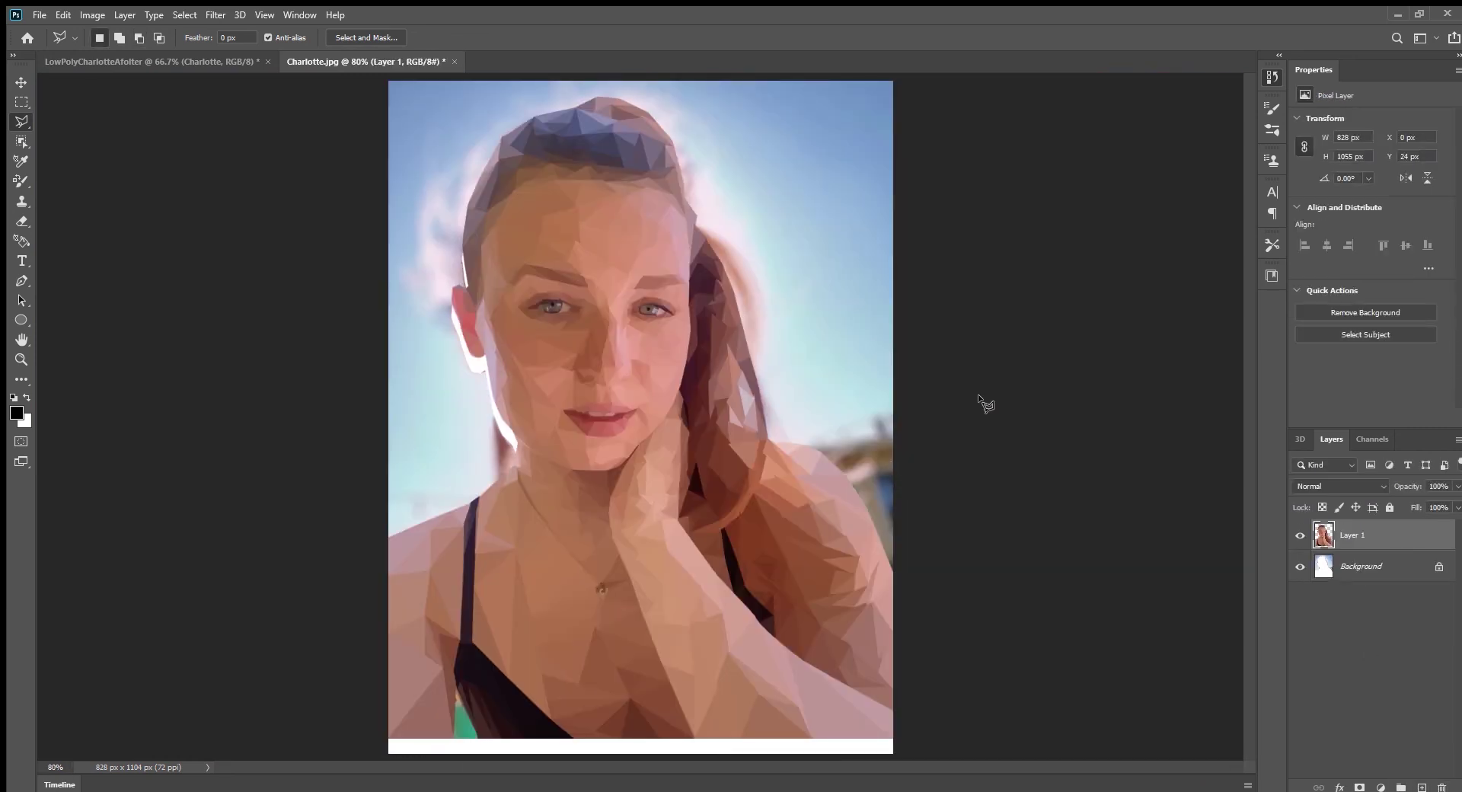
{"action": "key", "text": "v"}
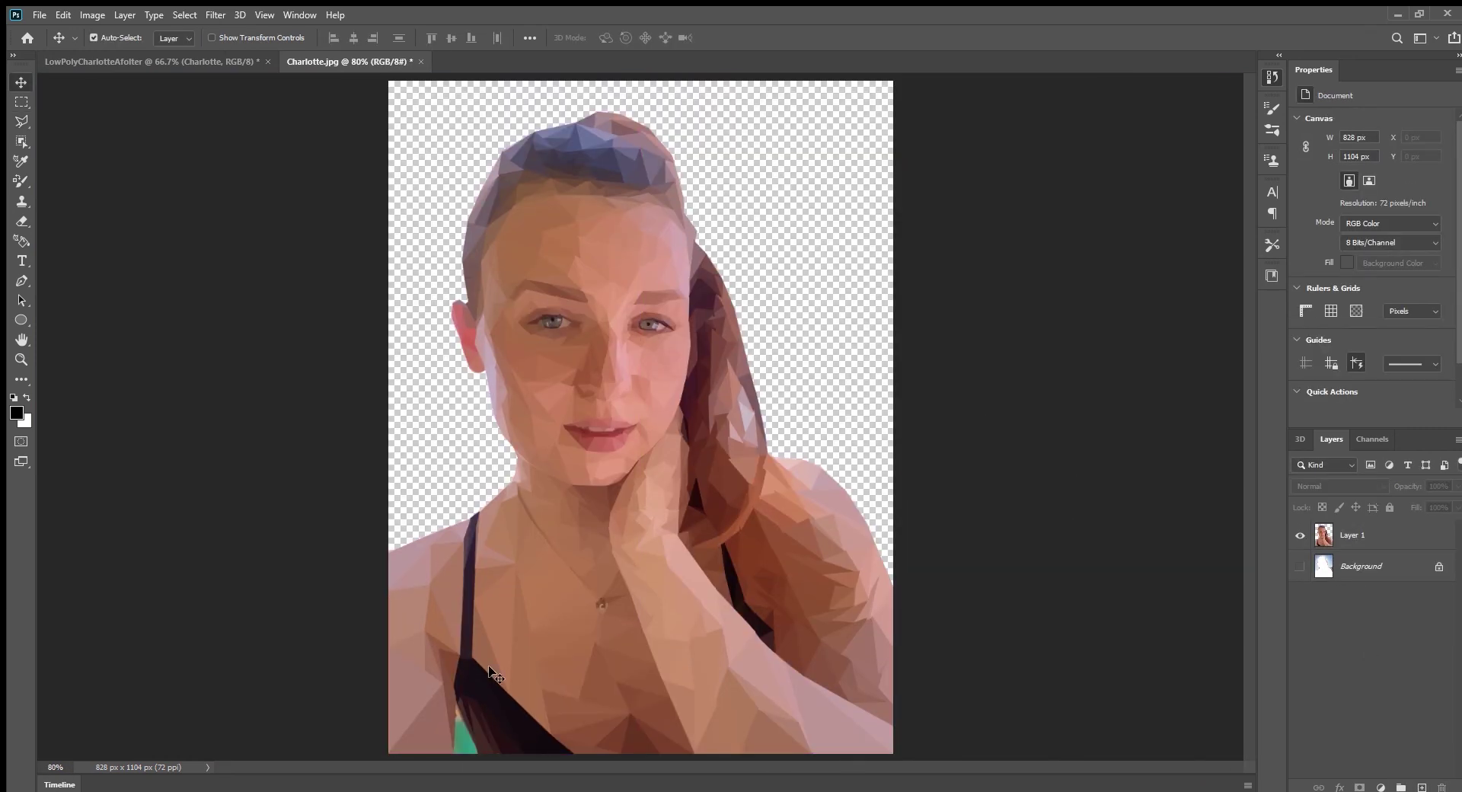
Show the Background layer again and merge Layer 1 down into it.
{"action": "left_click", "coordinate": [1300, 566]}
{"action": "key", "text": "ctrl+e"}
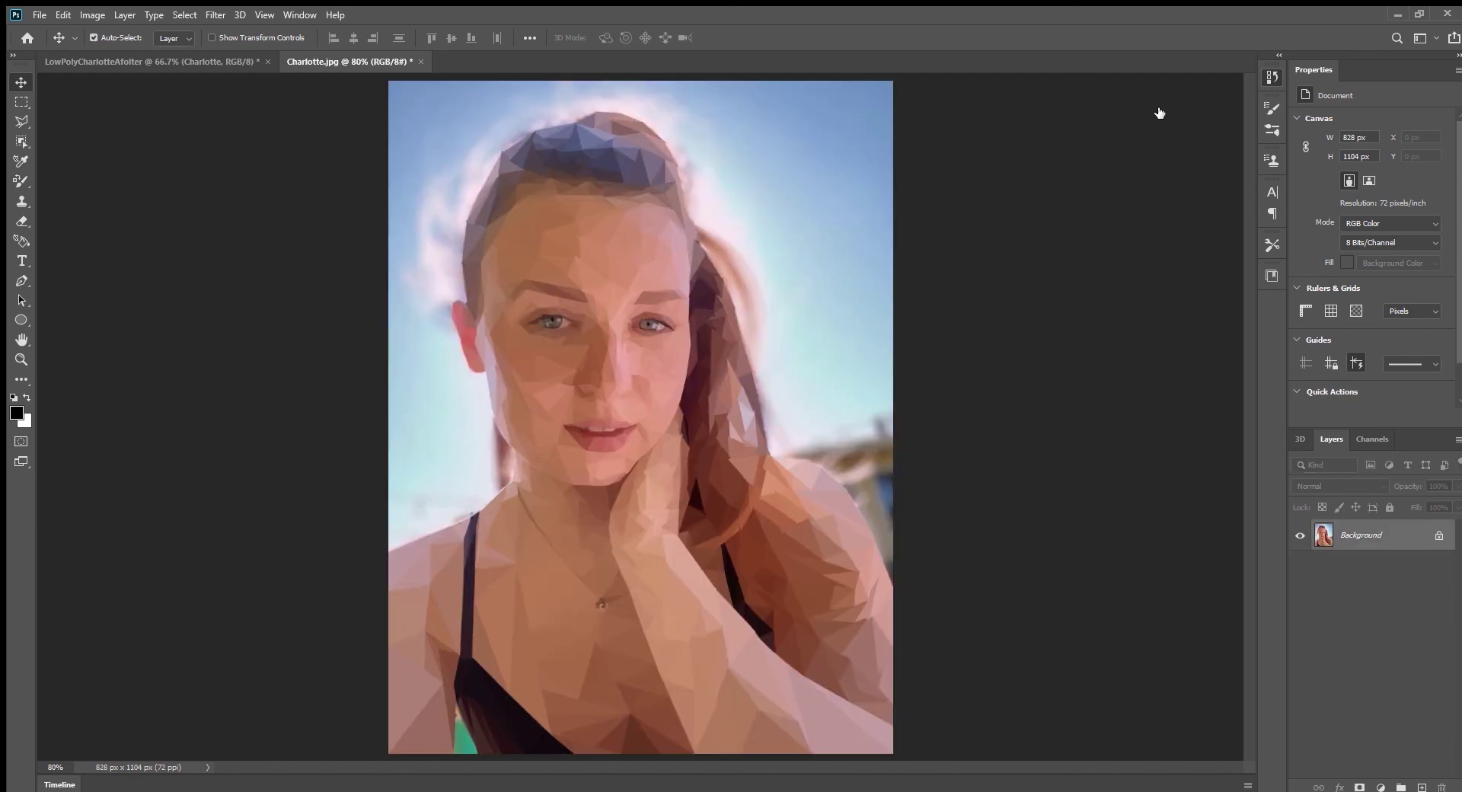